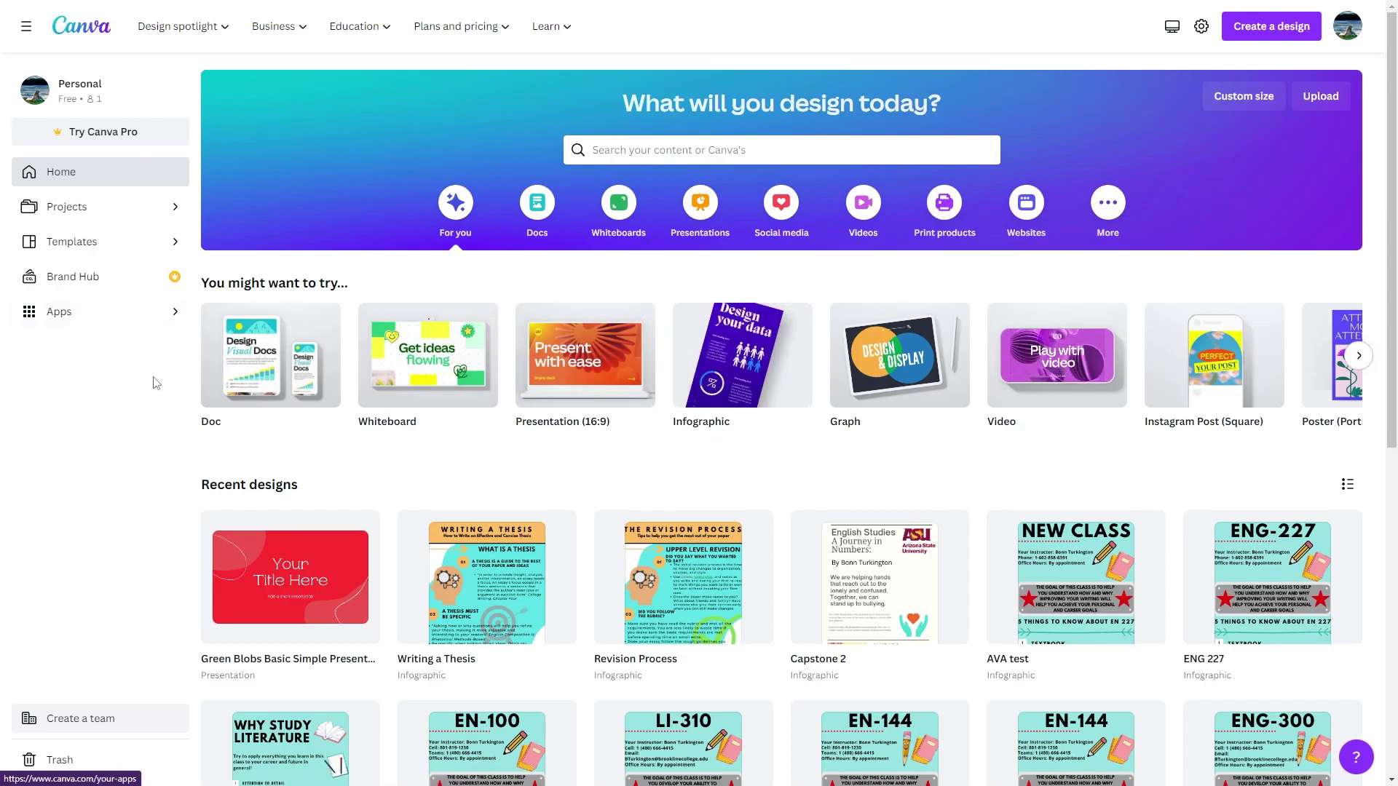
- Create a new infographic design and apply the Cream Pastel Cute Natural Glowing Skin Herbs template
left_click(709, 355)
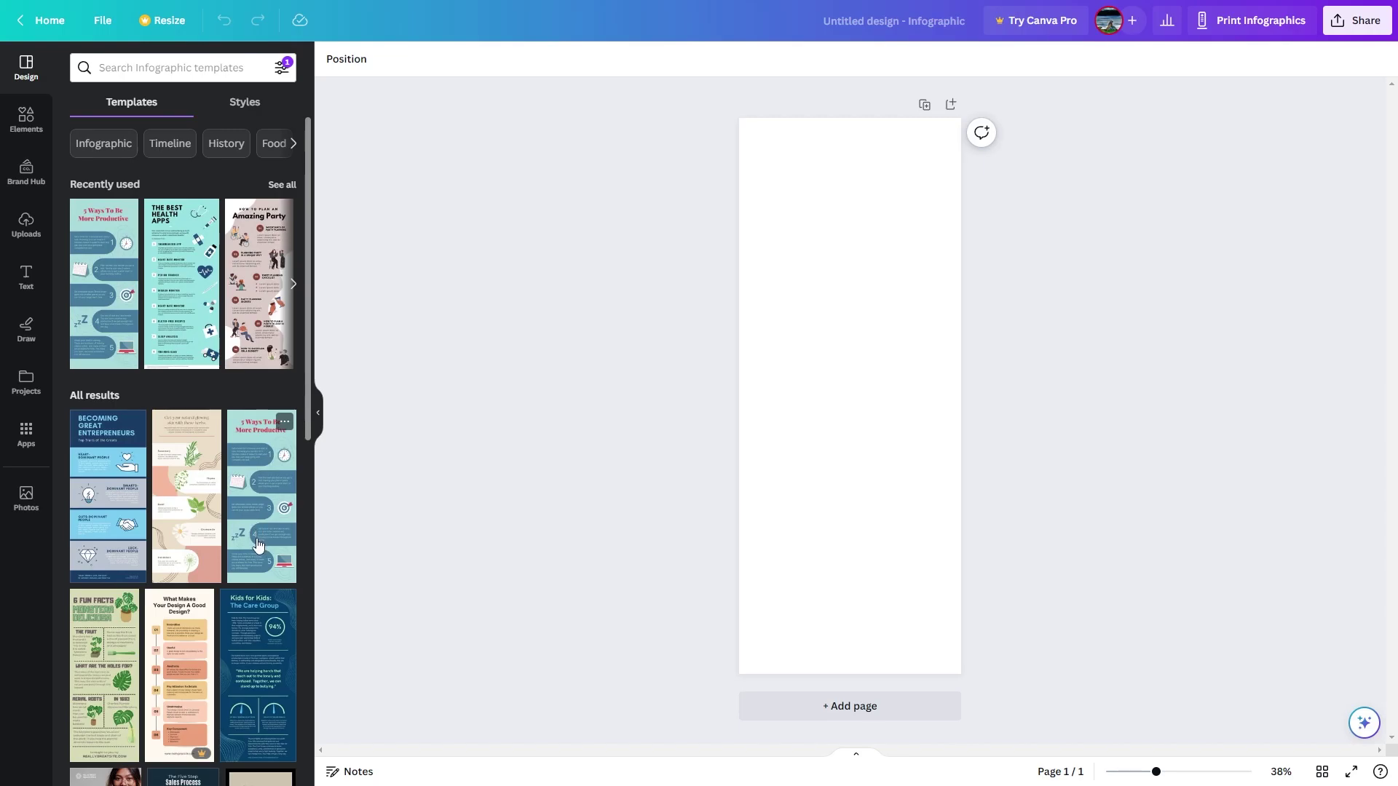
scroll(257, 556, "down", 1)
scroll(257, 555, "up", 1)
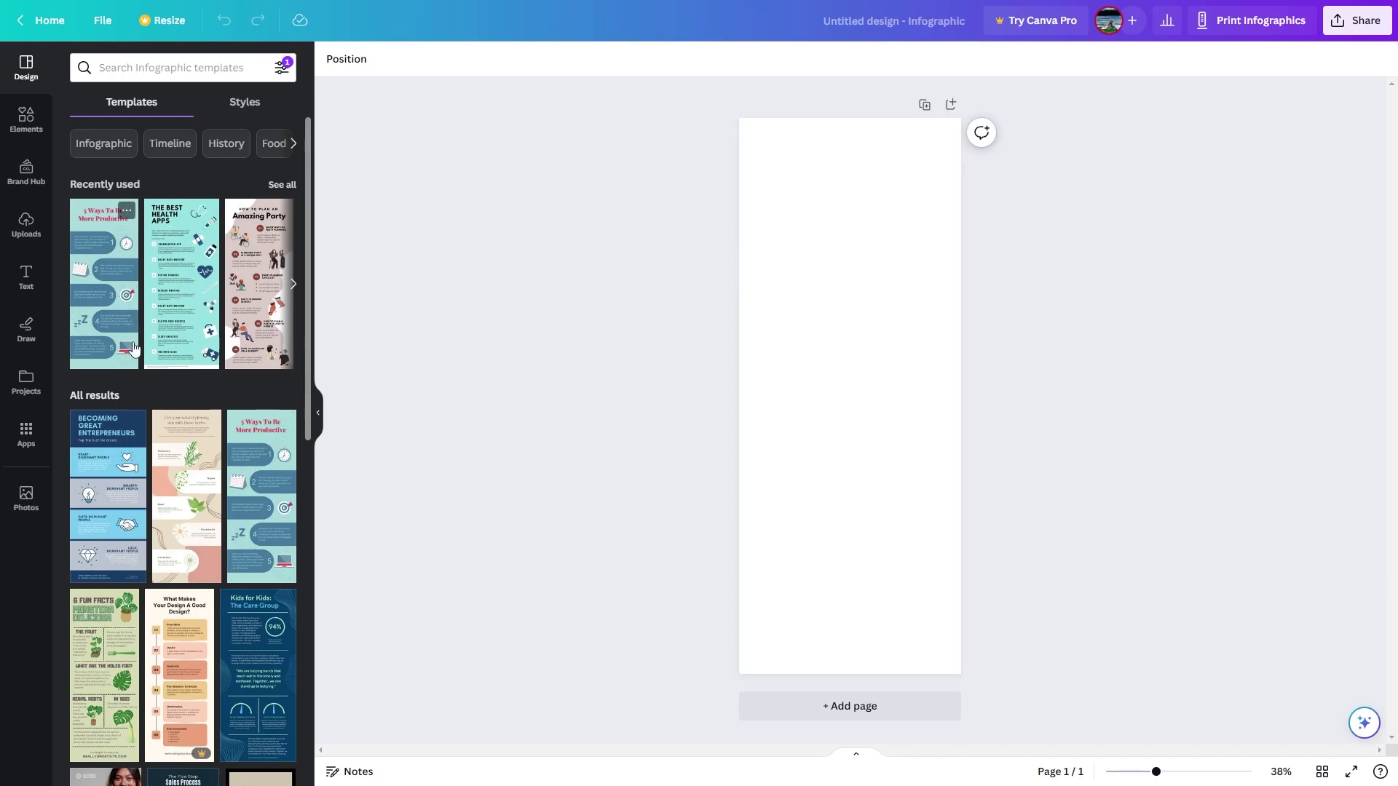
left_click(169, 475)
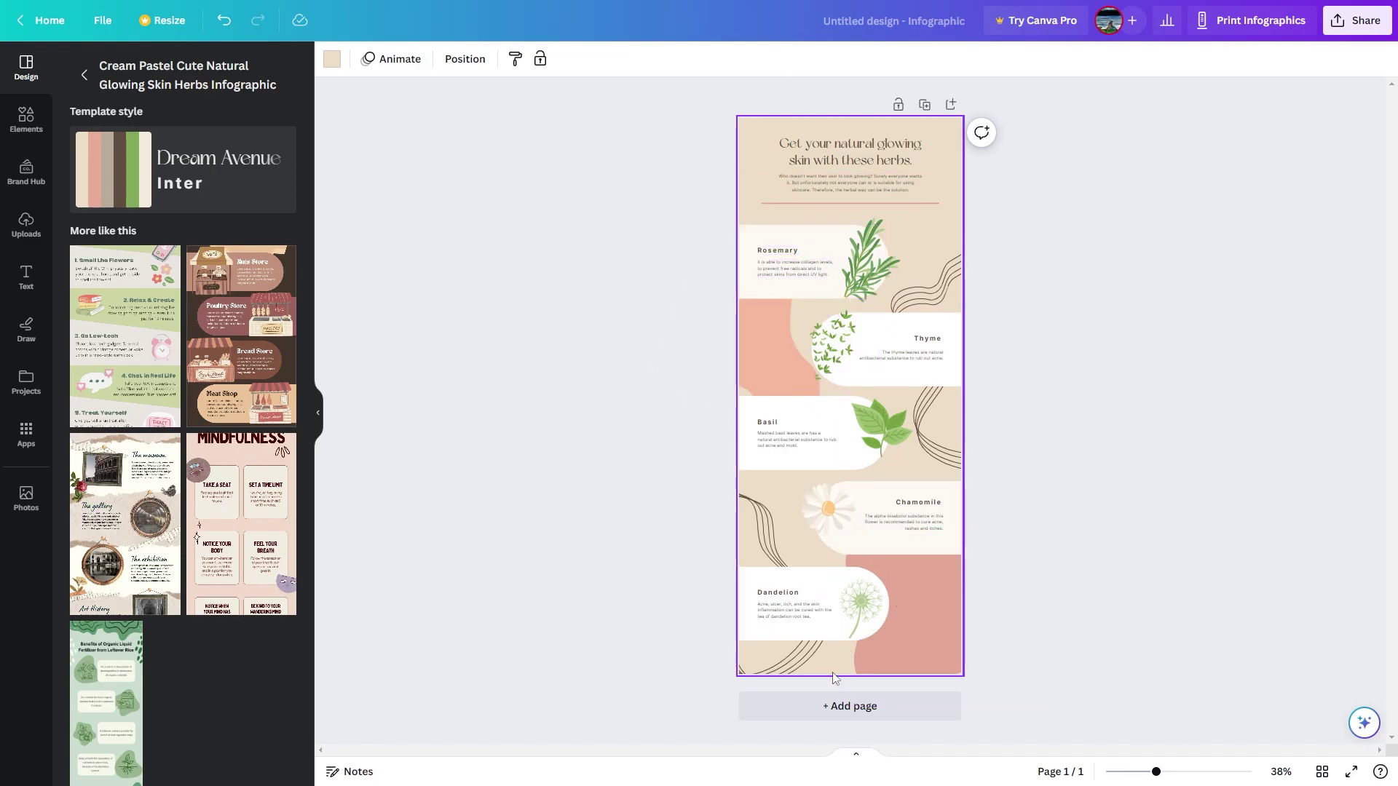
- Add a second page and apply the Brown Scrapbook Museum of History Infographic template to it
left_click(850, 705)
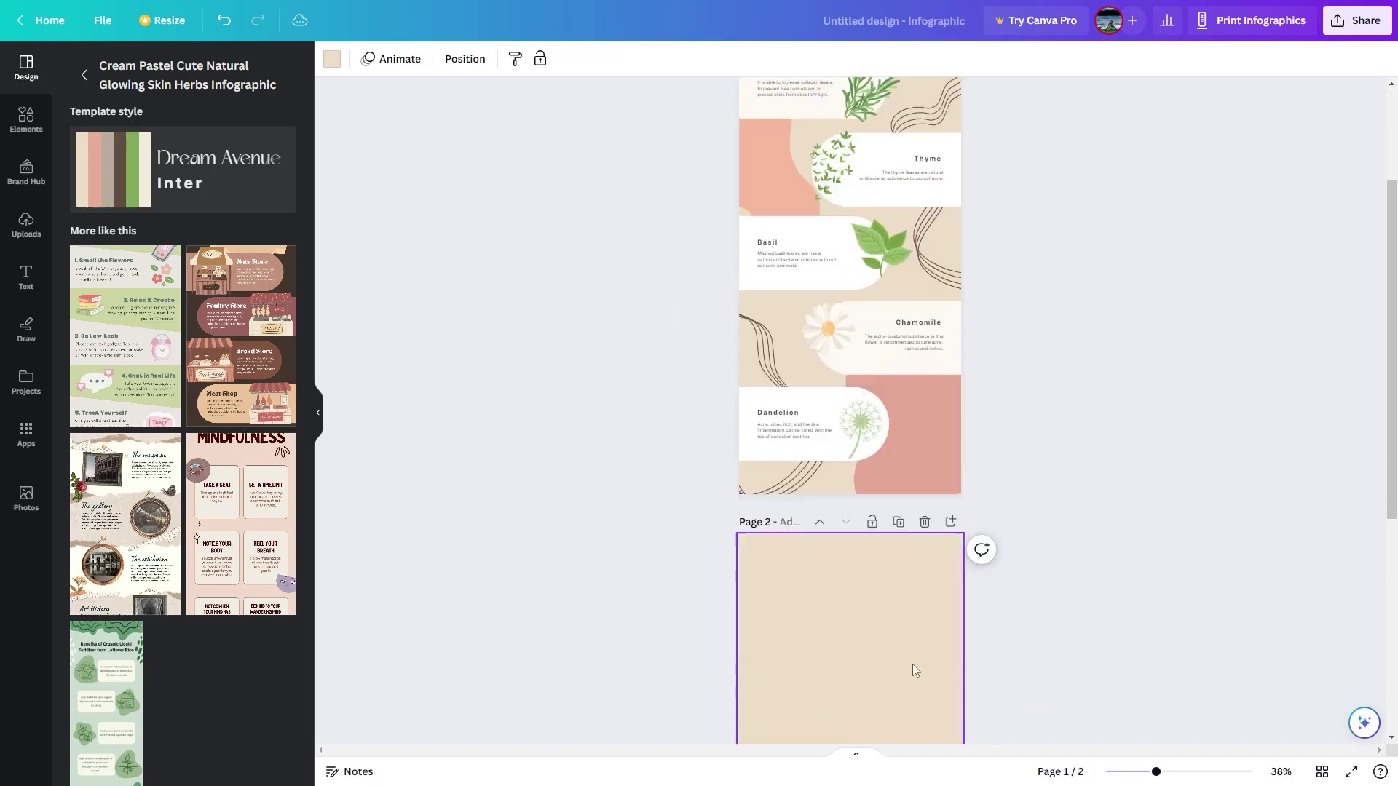
left_click(134, 475)
scroll(824, 416, "up", 4)
scroll(903, 481, "up", 3)
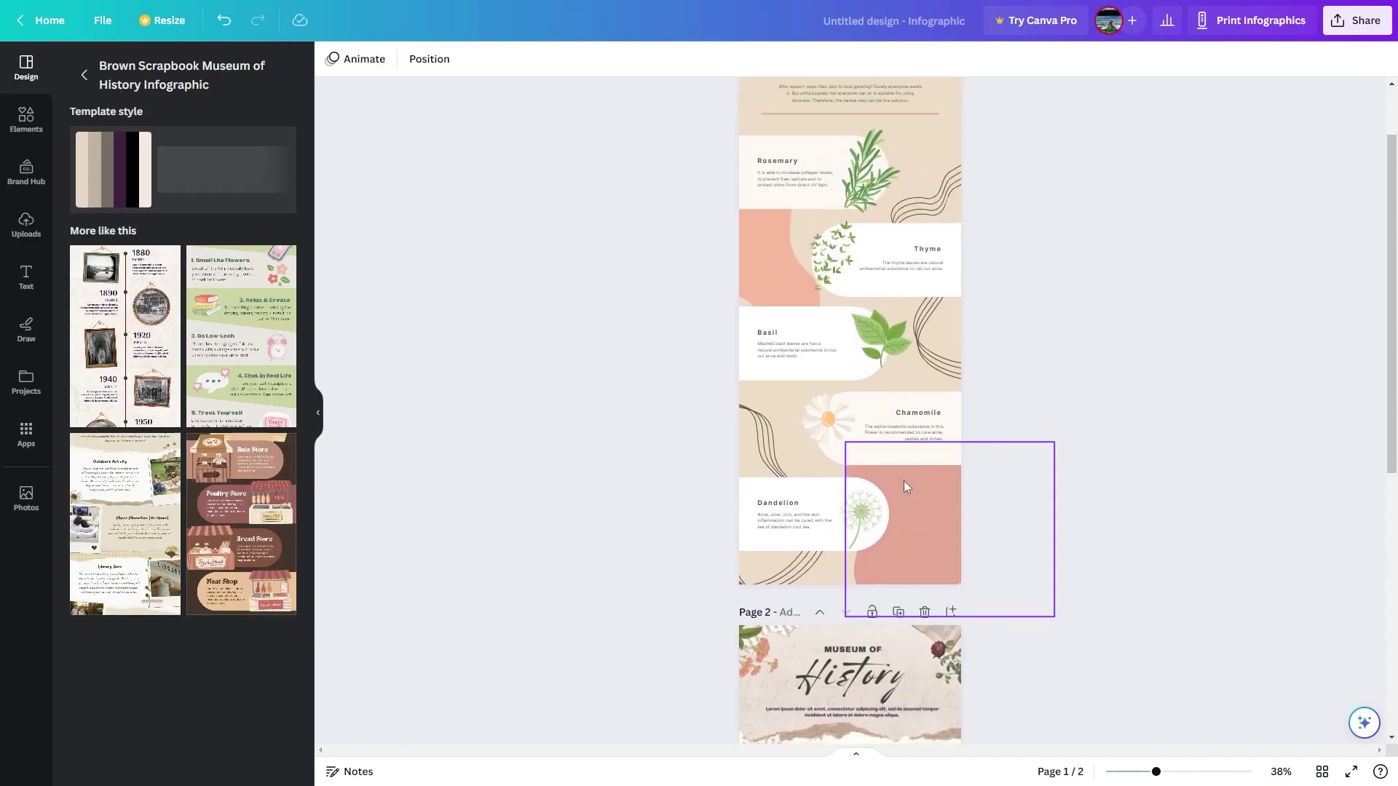
scroll(907, 509, "down", 5)
left_click(911, 543)
scroll(1046, 545, "down", 2)
scroll(1136, 471, "up", 7)
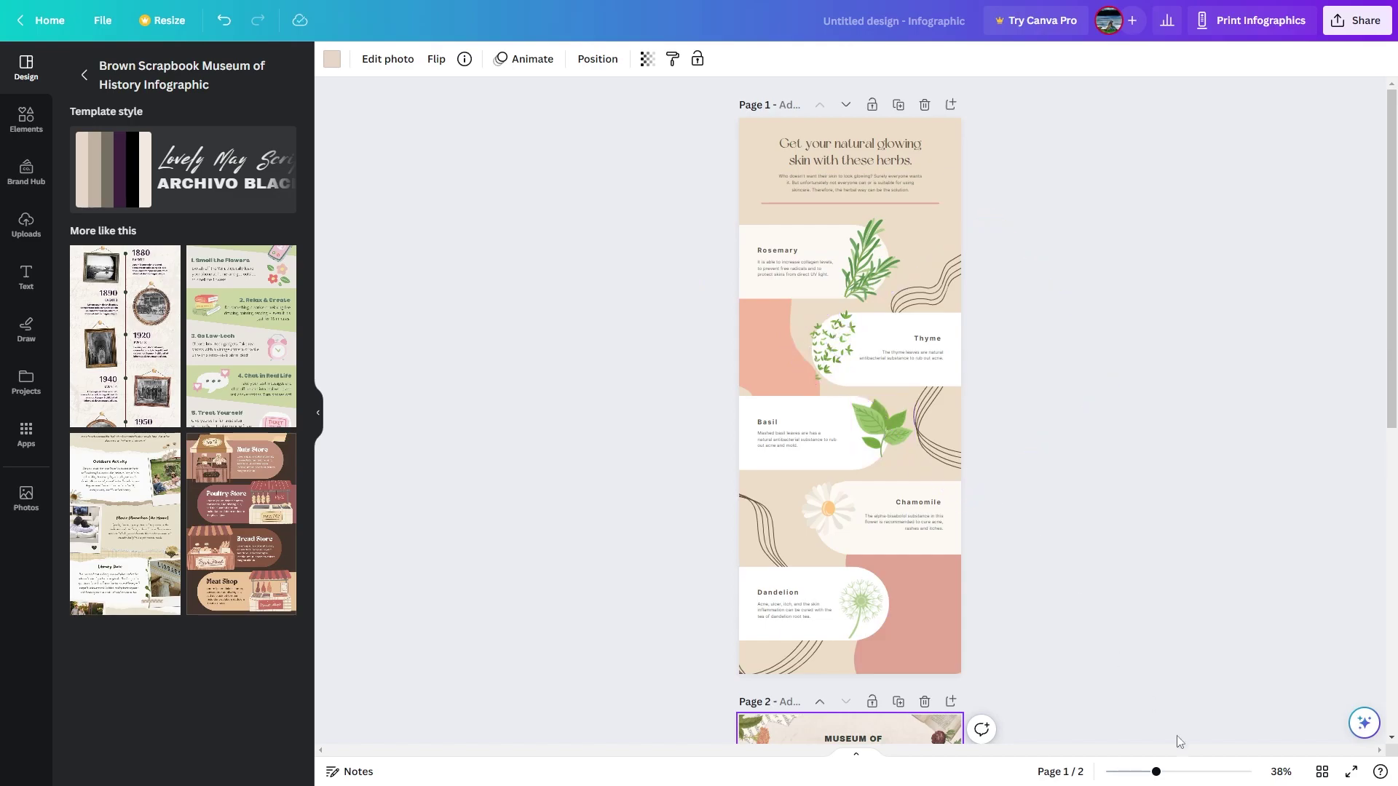
- Replace the title on page 1 with "TEXT GOES HERE"
left_click_drag(1157, 773, 1173, 773)
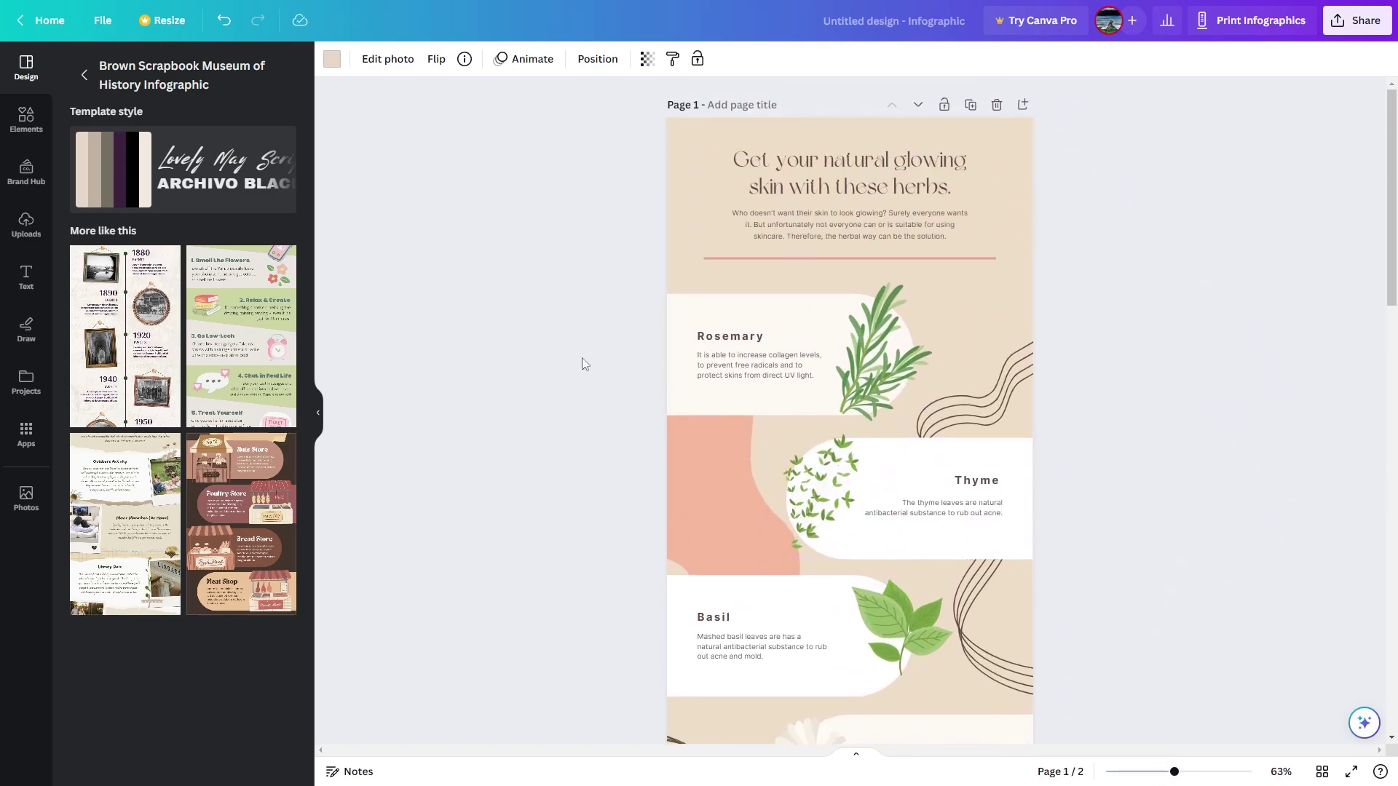
left_click(863, 182)
left_click(863, 182)
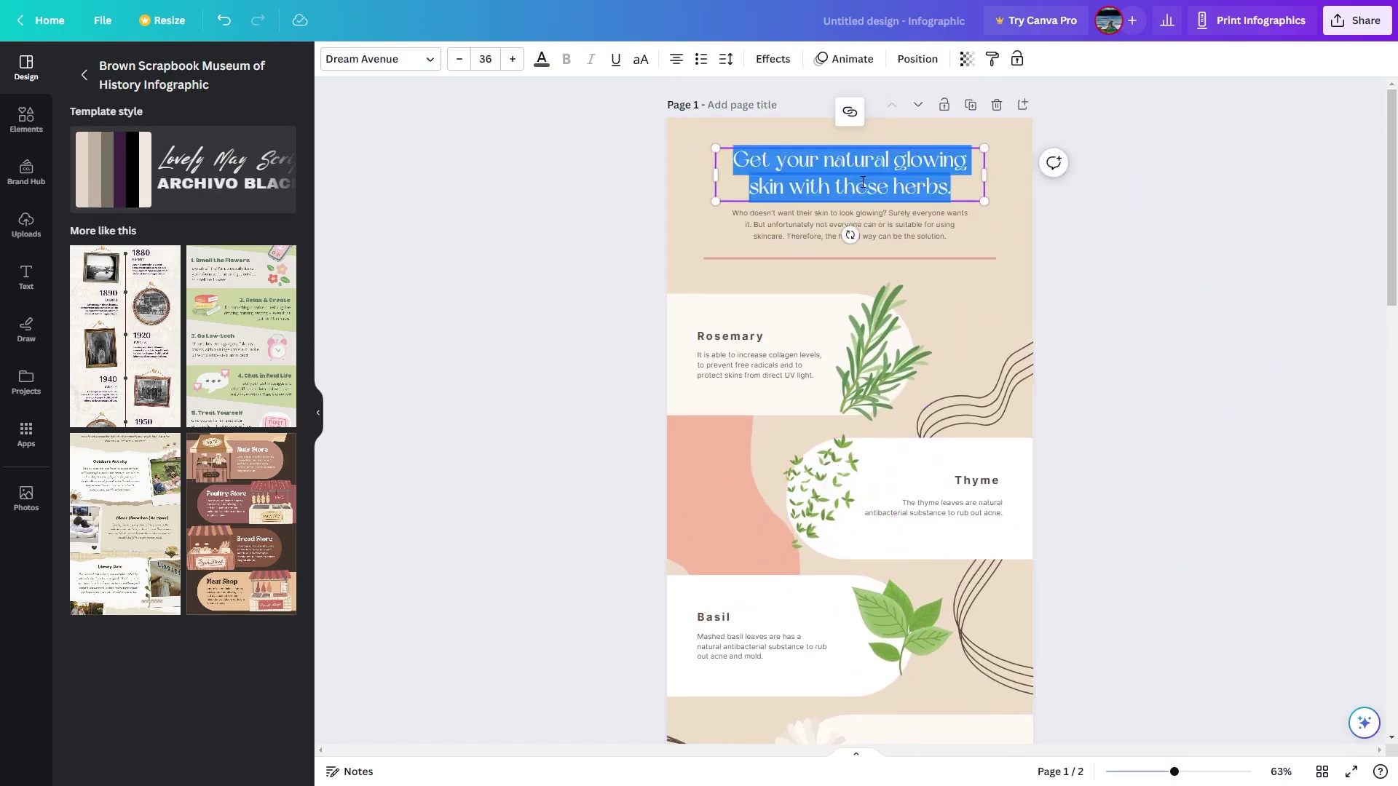
type("TEXT GOE")
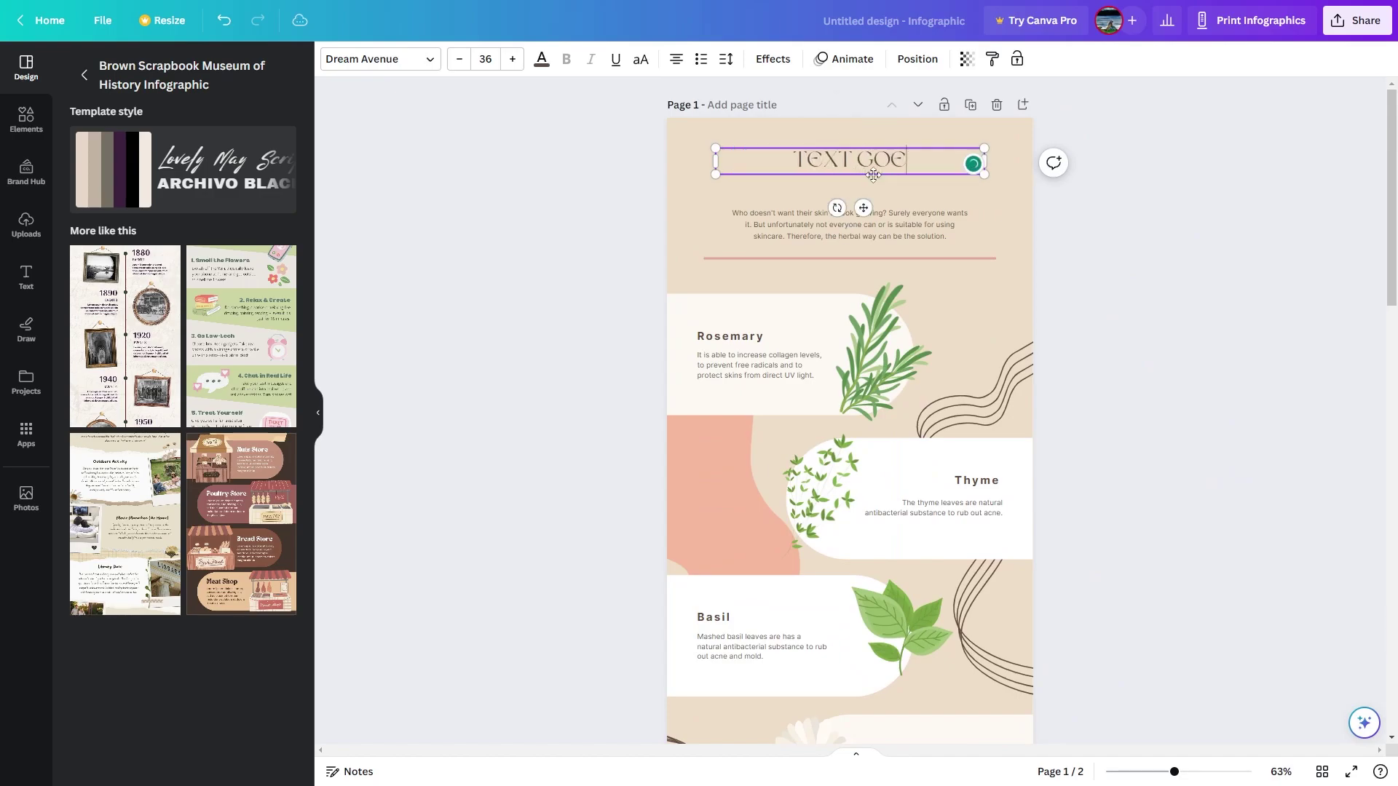
type("S HERE")
- Enlarge the page 1 title's text box to font size 41.3 and shift it to the upper middle of the page
left_click(905, 178)
left_click(976, 168)
left_click_drag(982, 174, 1023, 174)
left_click_drag(914, 158, 807, 155)
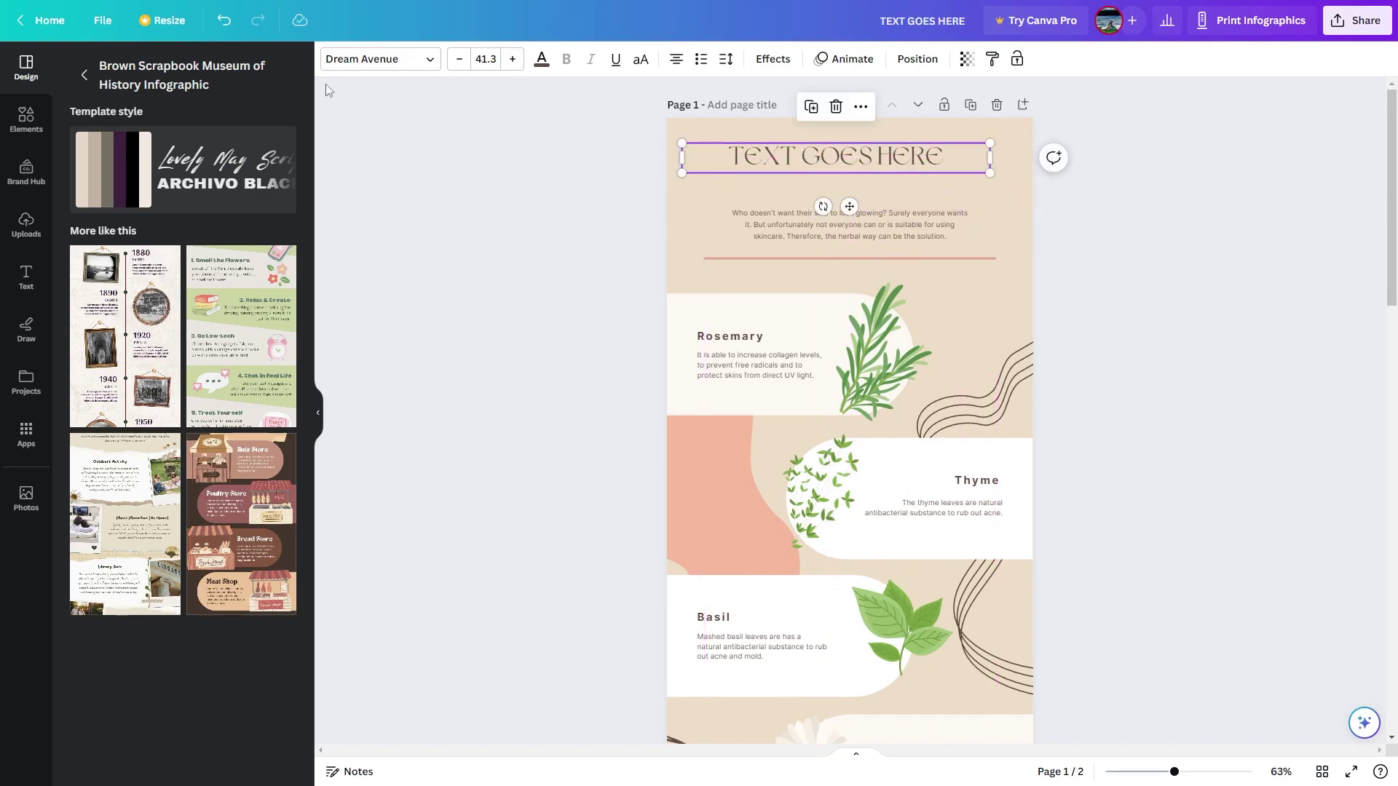
- View the available fonts without changing the title's typeface, and increase its font size to 46.3
left_click(431, 62)
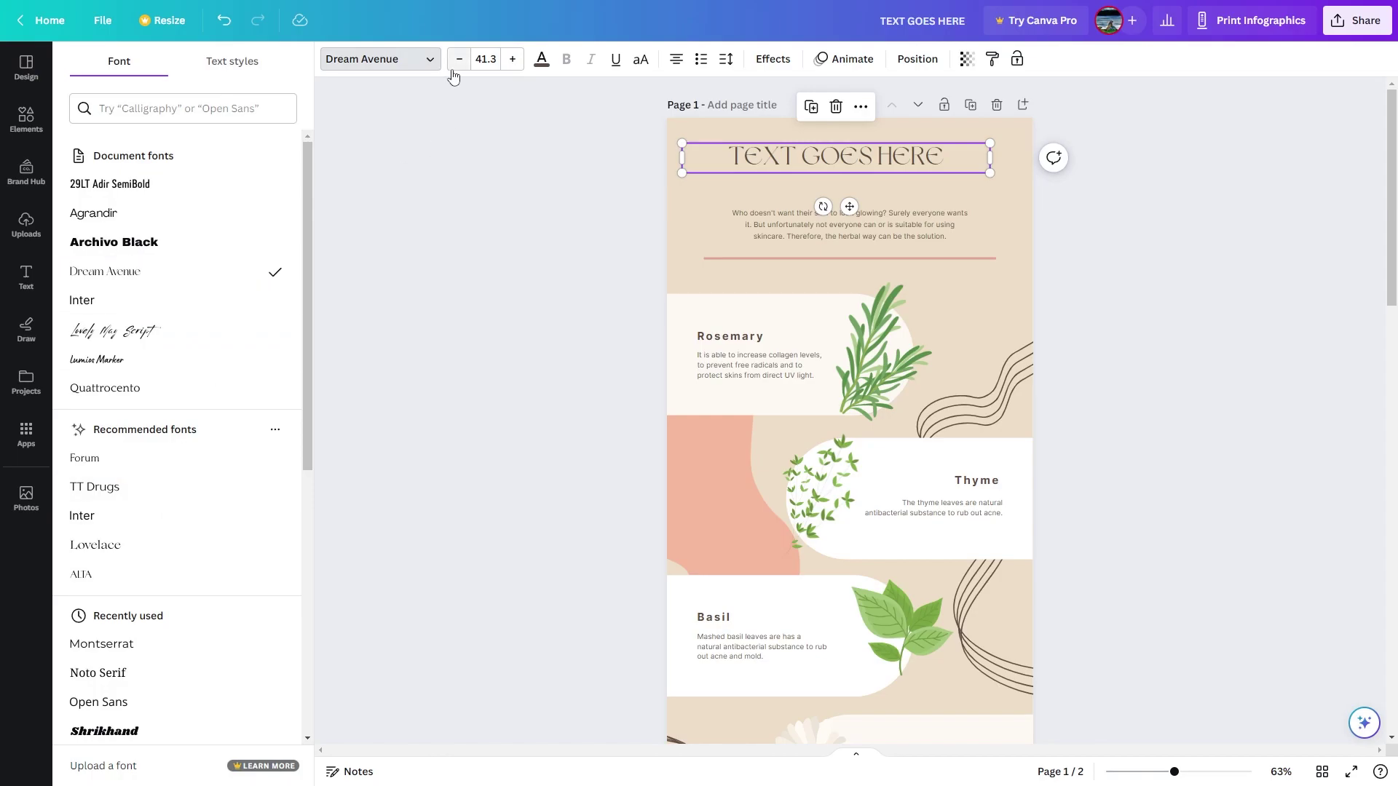
left_click(432, 59)
left_click(512, 59)
left_click(513, 59)
left_click(512, 59)
left_click(513, 58)
left_click(513, 59)
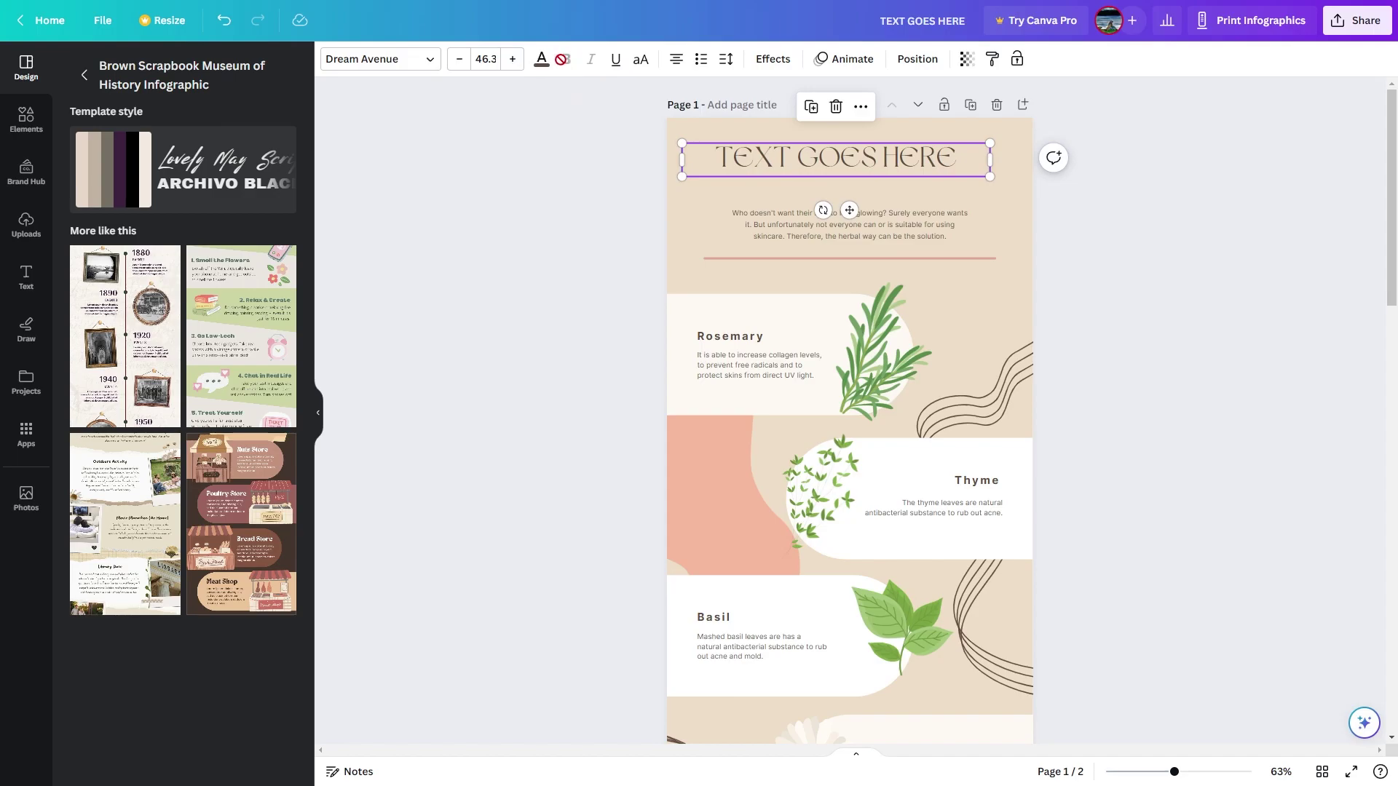
- Cycle the title's text alignment, format it as a bulleted list and start a second, empty bullet
left_click(679, 66)
left_click(678, 65)
left_click(700, 64)
left_click(981, 166)
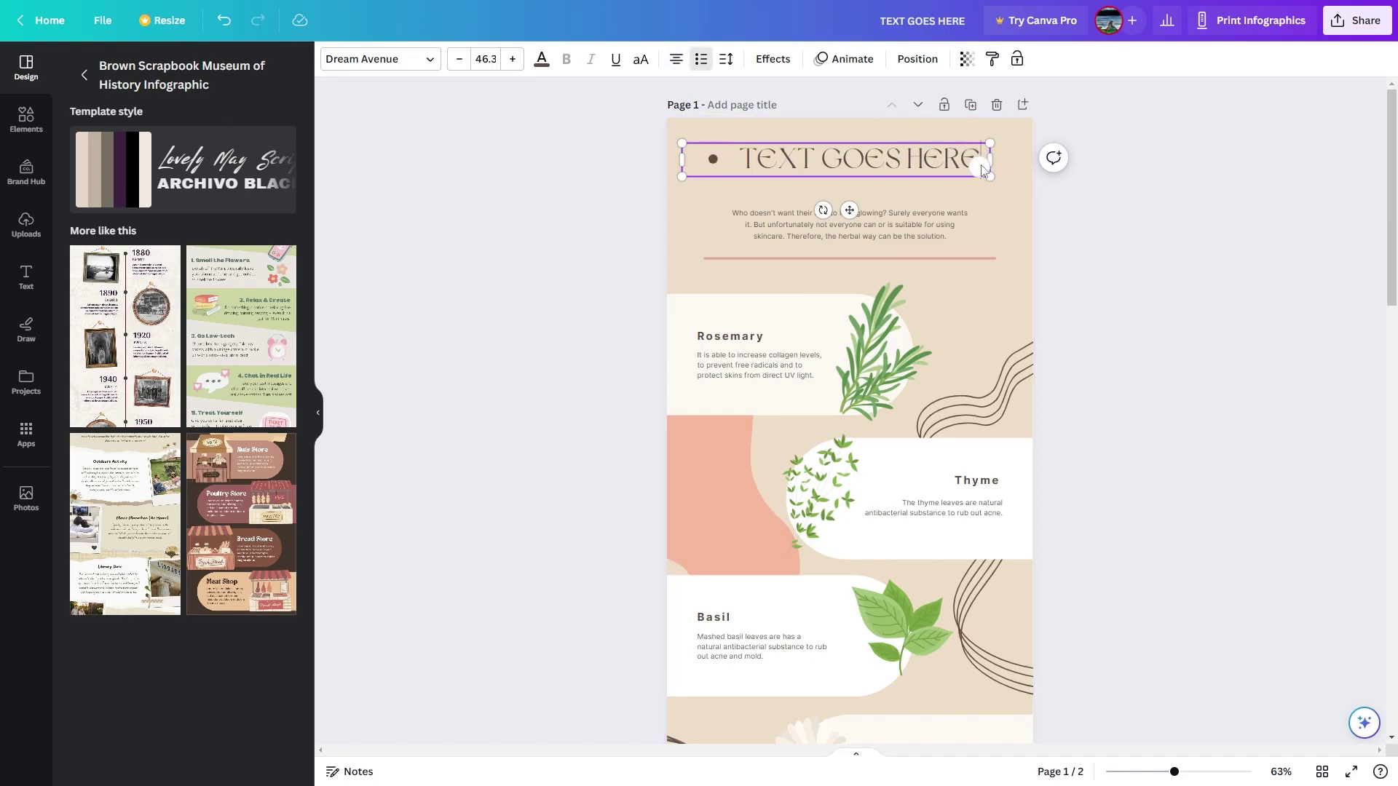
key("Return")
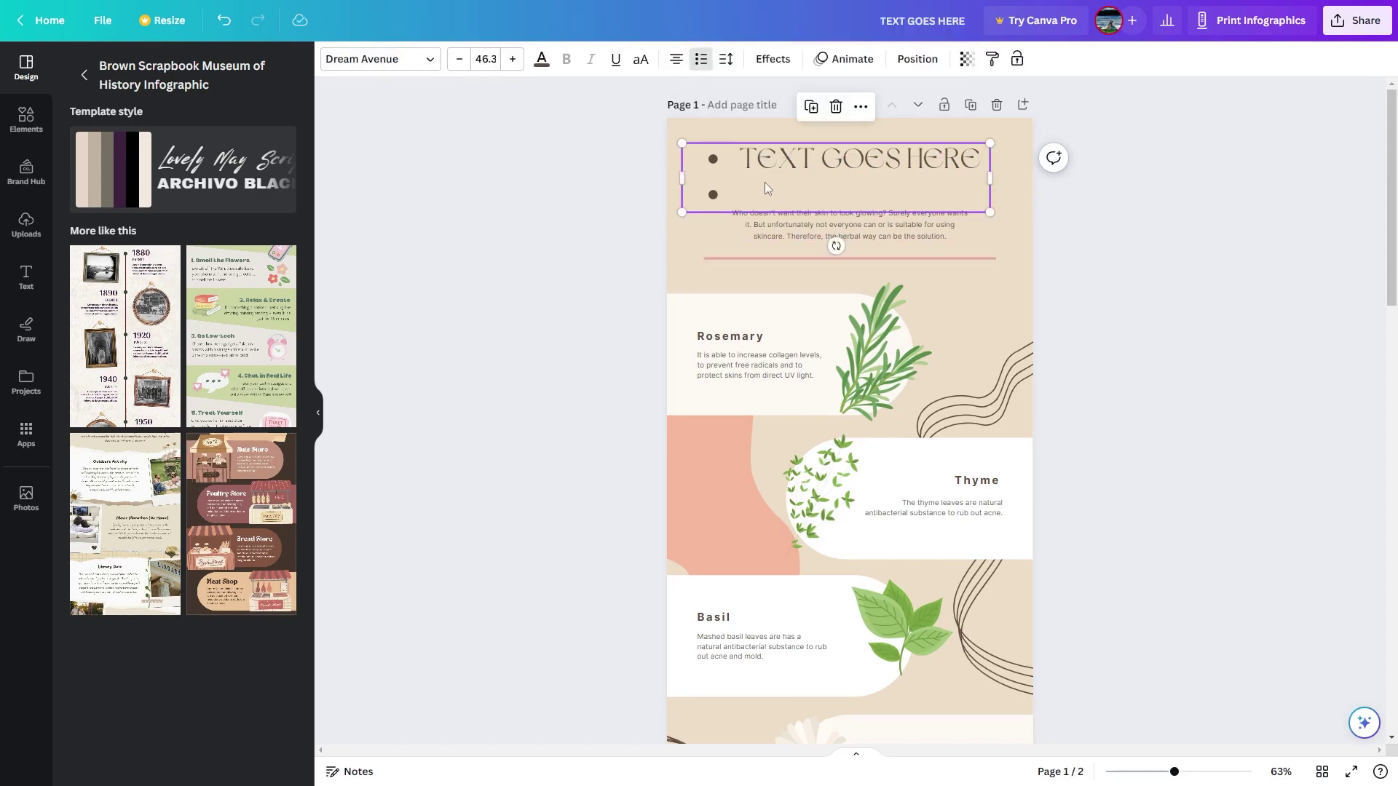
- Apply the Neon text effect to the page 1 title
left_click(773, 59)
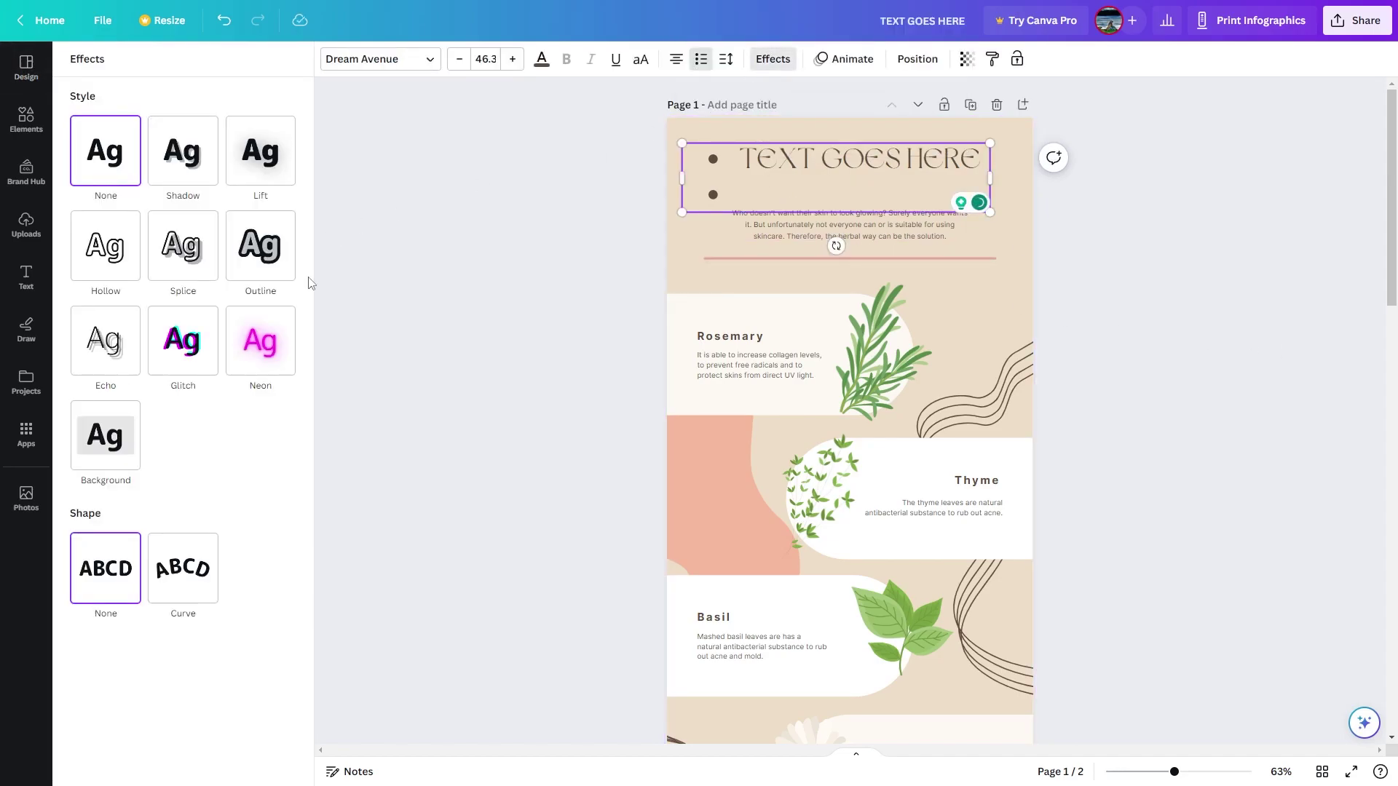
left_click(282, 348)
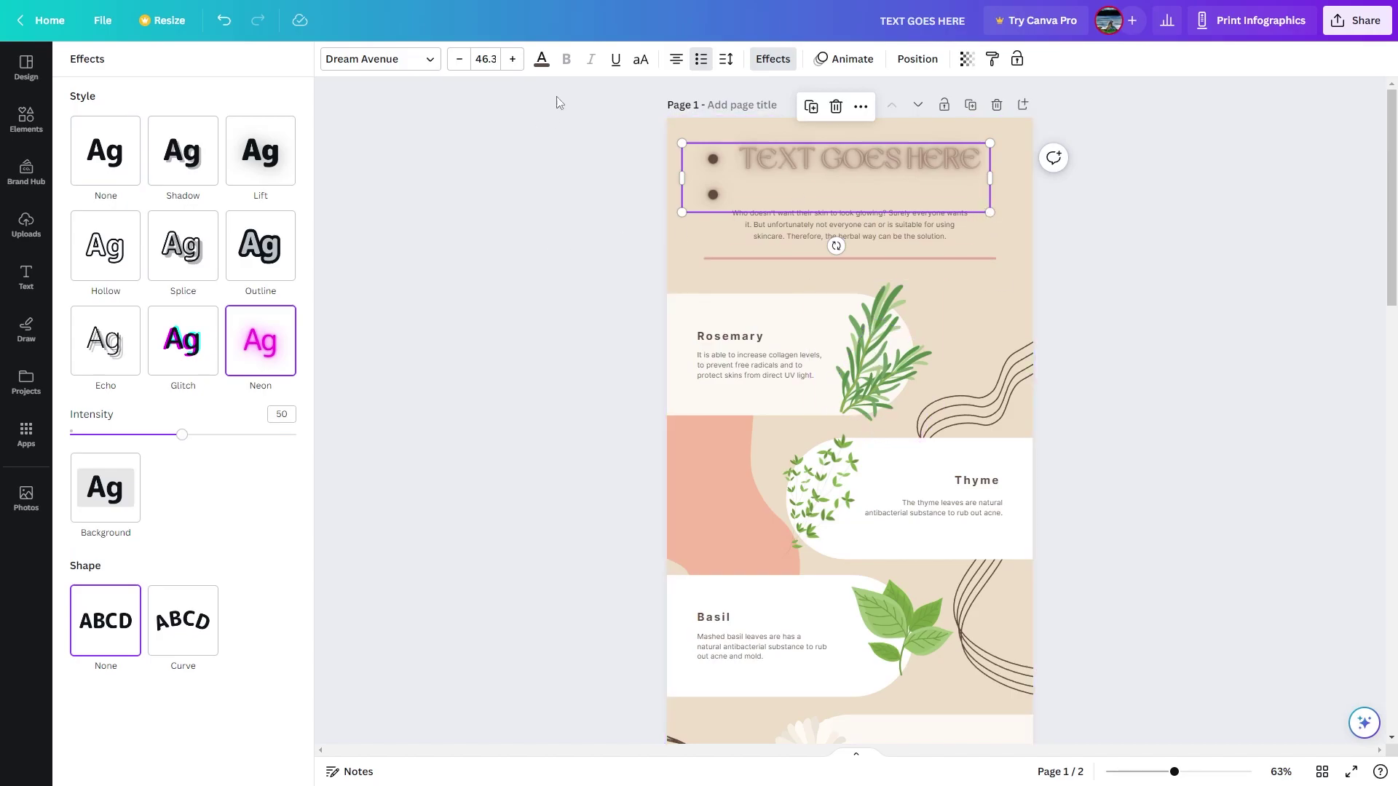
left_click(788, 236)
left_click(782, 259)
left_click(782, 349)
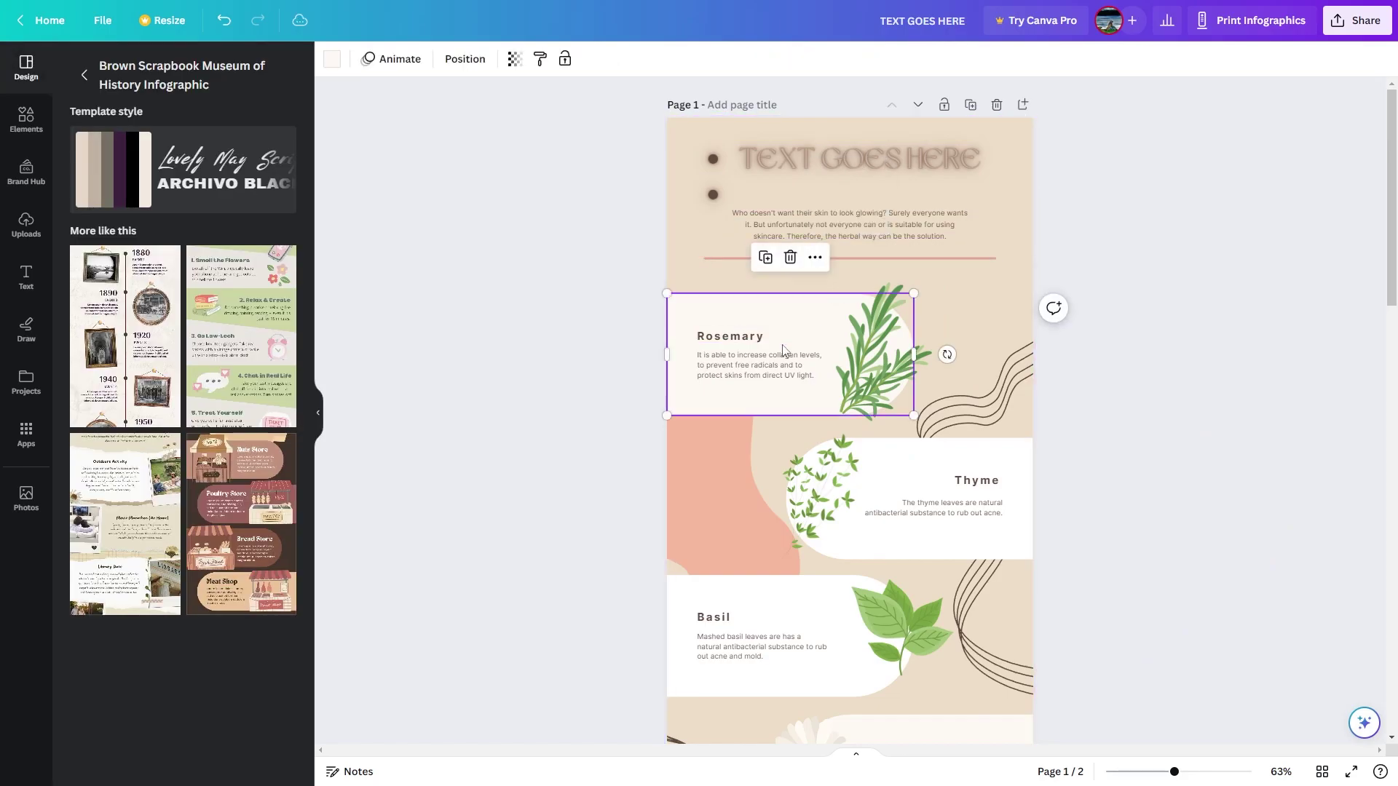
- Rearrange page 1: title below the Rosemary label, rosemary picture at the upper right, and white shape, its paragraph and pink blob higher up
mouse_move(876, 161)
left_mouse_down()
mouse_move(889, 296)
mouse_move(879, 127)
mouse_move(882, 151)
left_mouse_up()
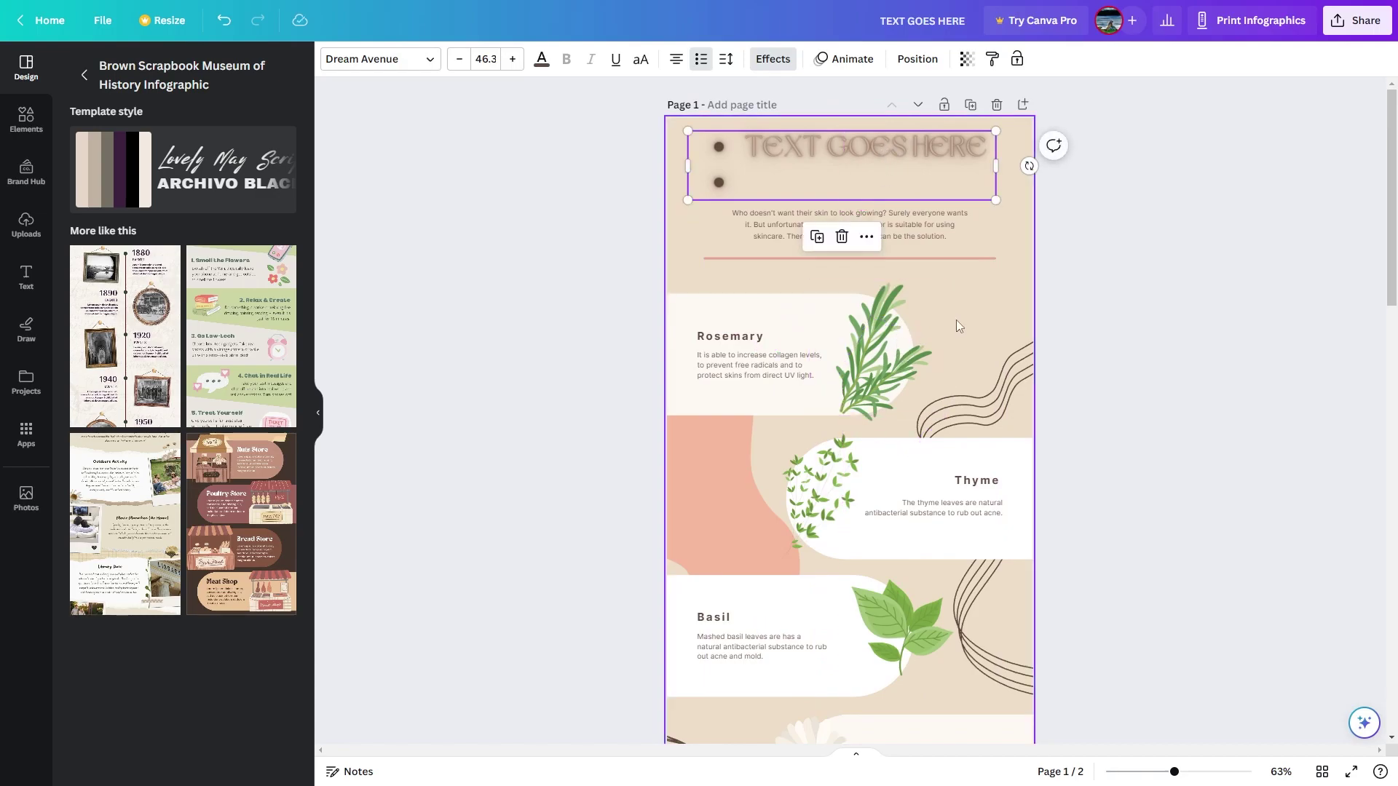
left_click_drag(839, 415, 963, 255)
left_click_drag(893, 175, 866, 415)
left_click(780, 322)
left_click_drag(780, 321, 780, 230)
left_click_drag(789, 365, 796, 240)
left_click_drag(791, 423, 804, 387)
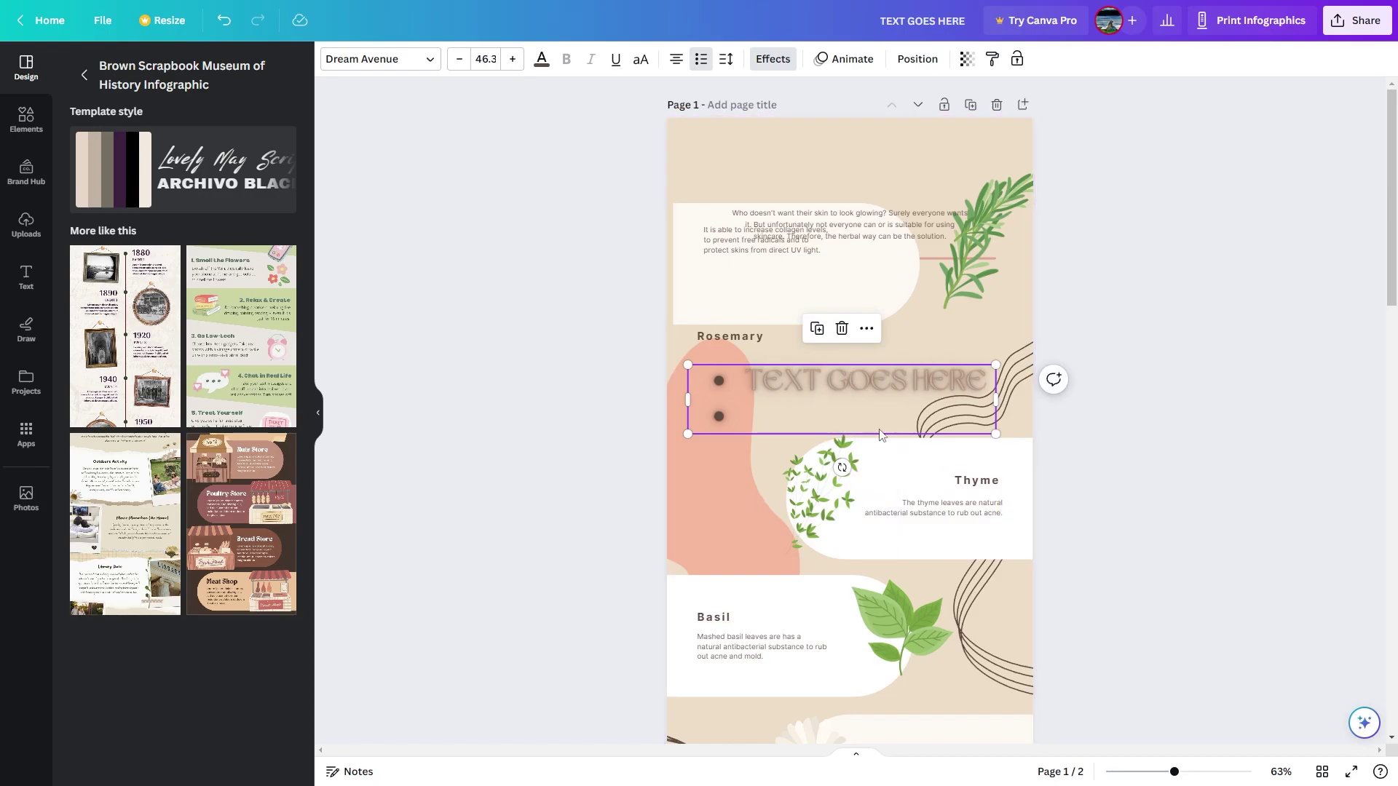
- Add a blank third page to the design
scroll(925, 406, "down", 15)
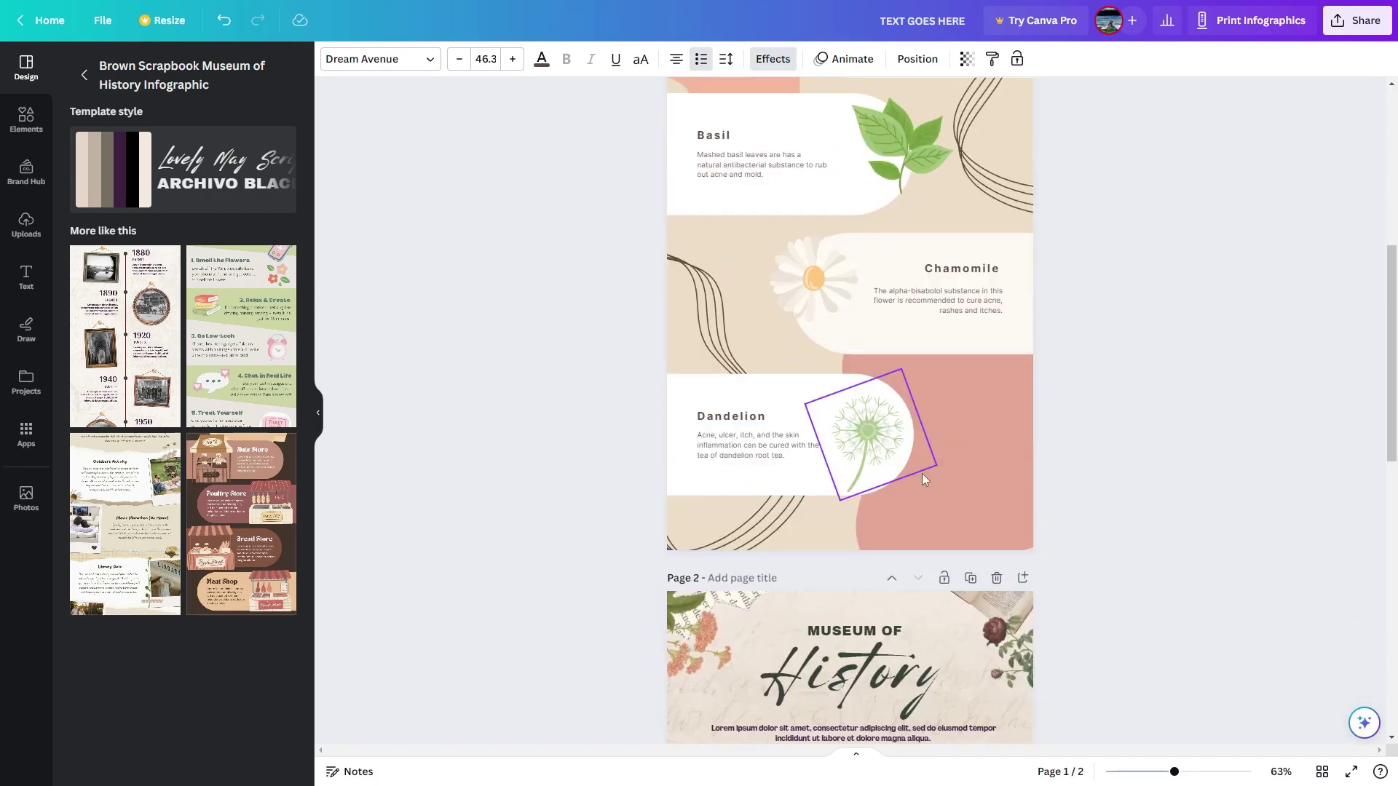
left_click(892, 705)
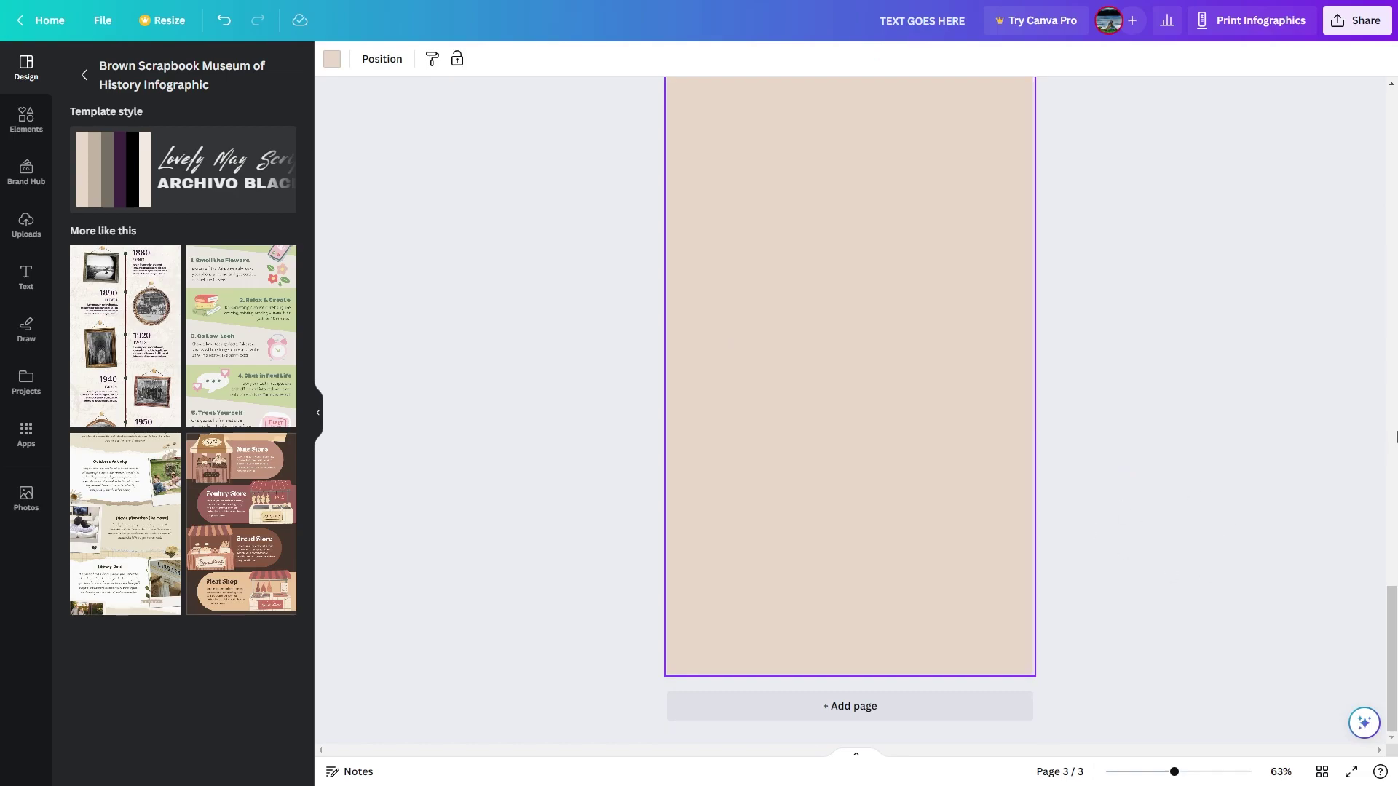
scroll(1263, 419, "up", 3)
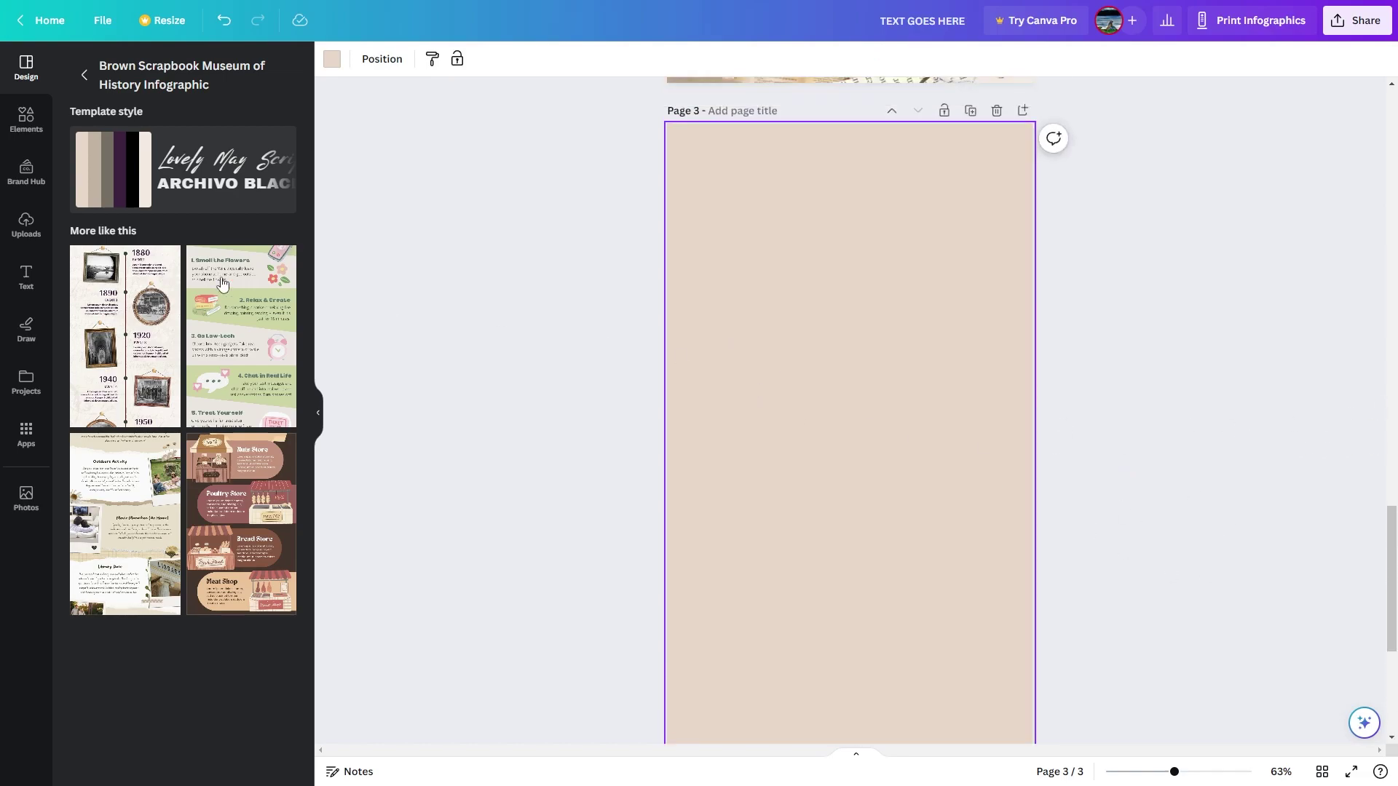
- Place a rounded rectangle on page 3 and enlarge it to span the full width at the top of the page
left_click(24, 124)
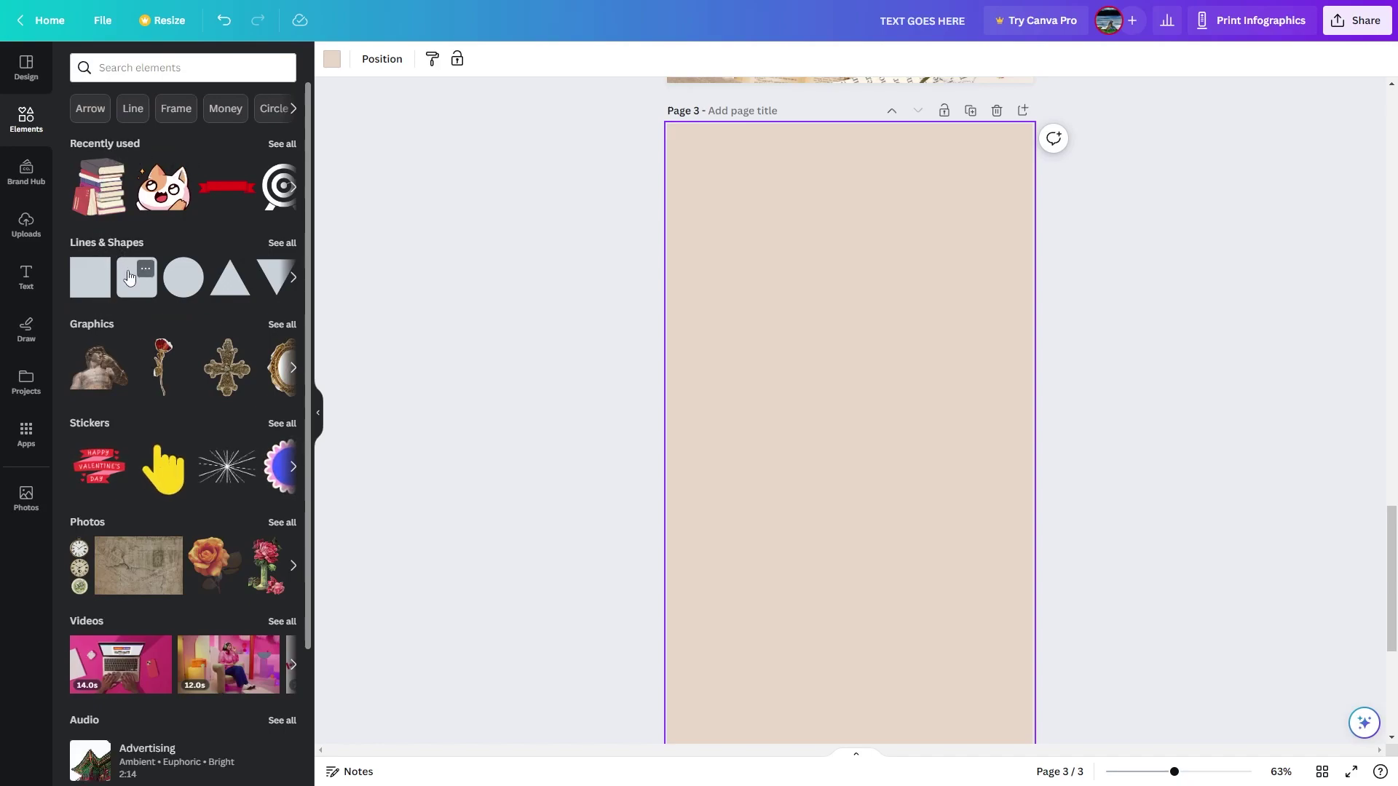
left_click_drag(131, 280, 1061, 366)
left_click_drag(974, 321, 891, 248)
left_click_drag(980, 300, 1034, 338)
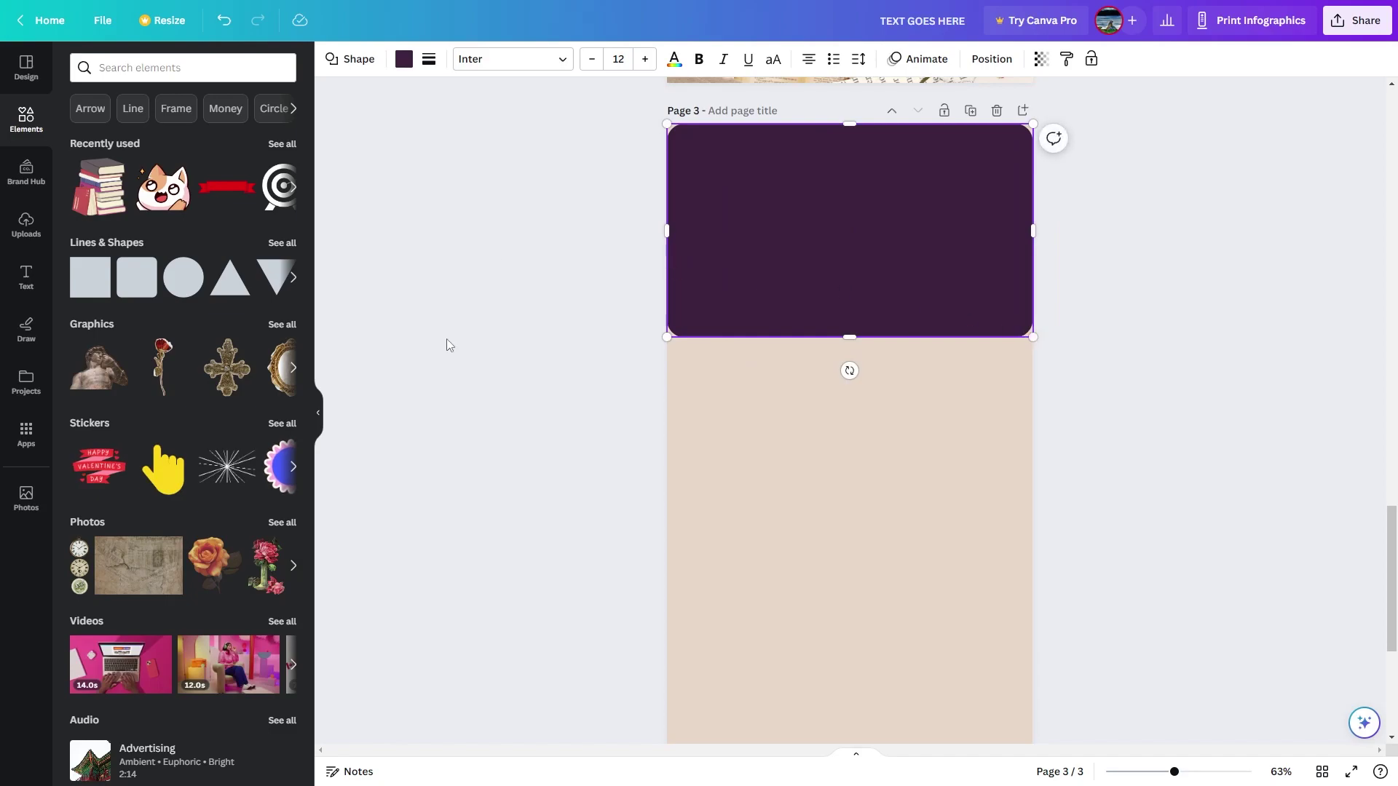
- Add a default heading text to page 3 and position it in the upper part of the purple rectangle
left_click(26, 276)
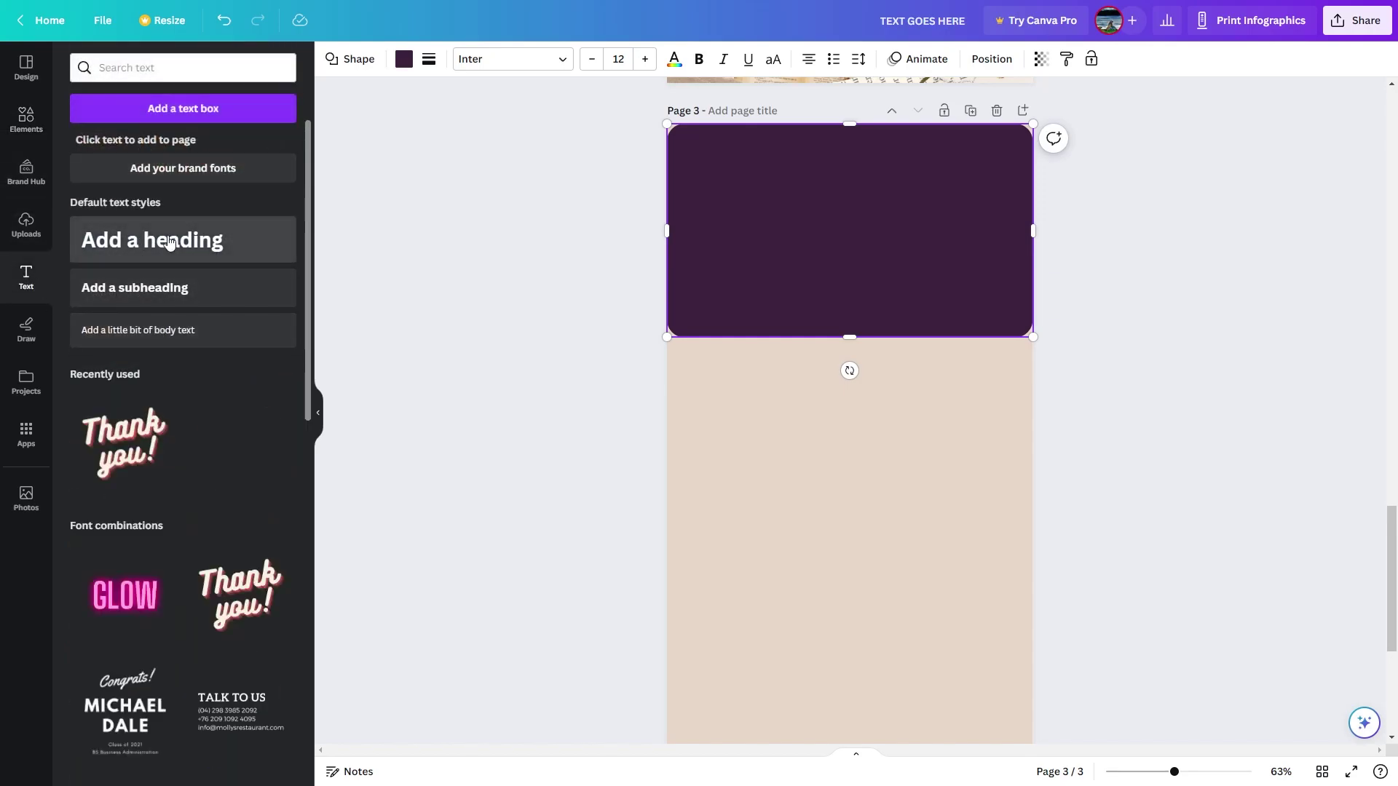
left_click(169, 242)
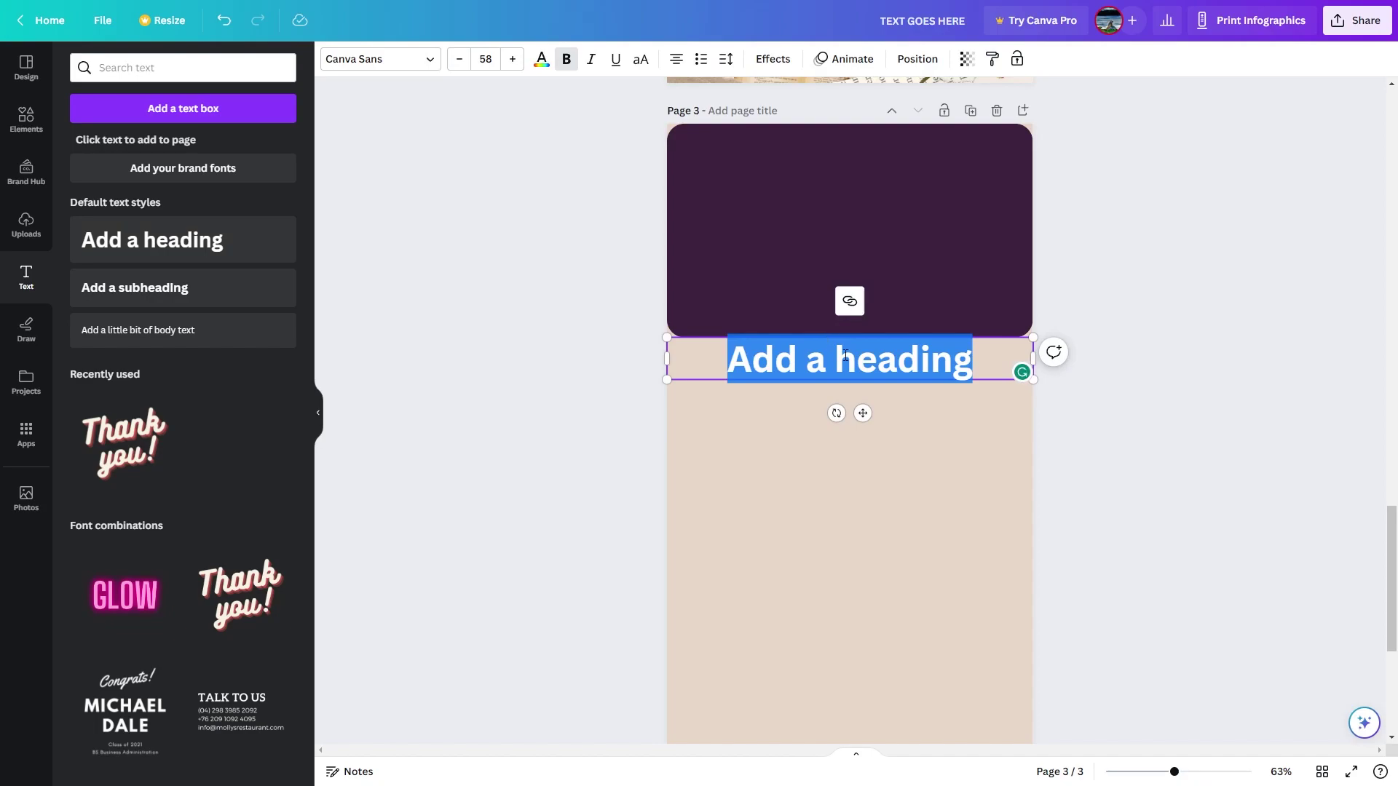
left_click(844, 355)
left_click_drag(946, 386, 946, 201)
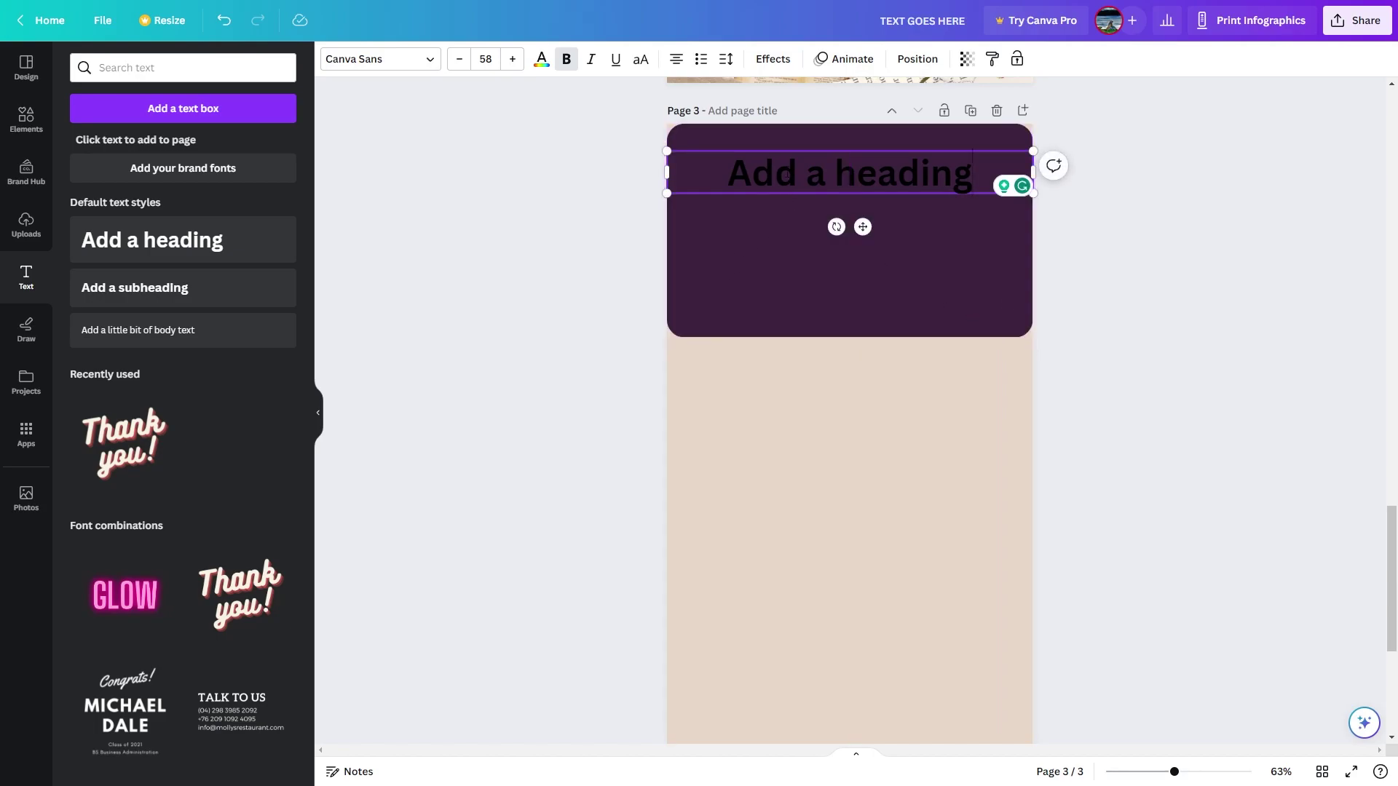
- Recolor the entire page 3 heading with a pale off-white document color
triple_click(787, 172)
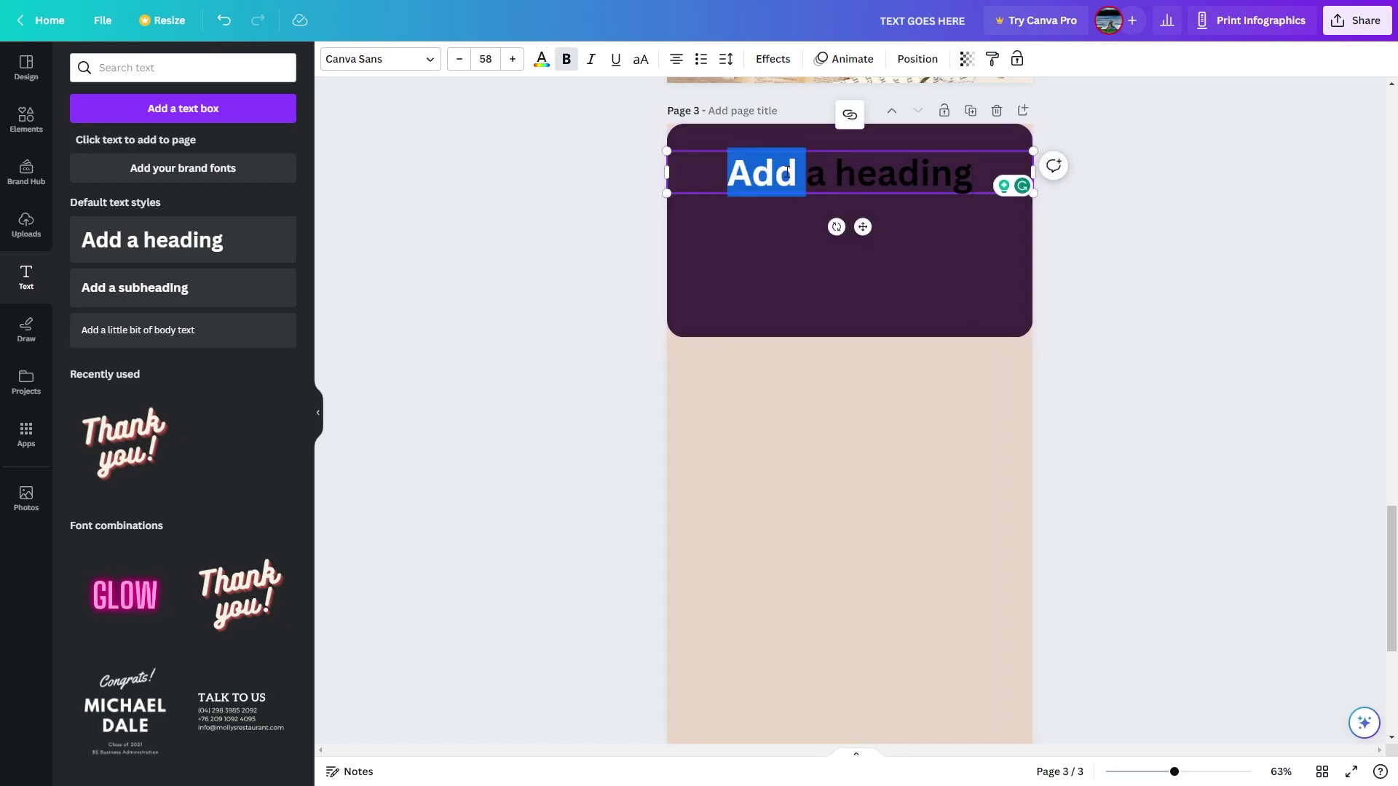
left_click(538, 67)
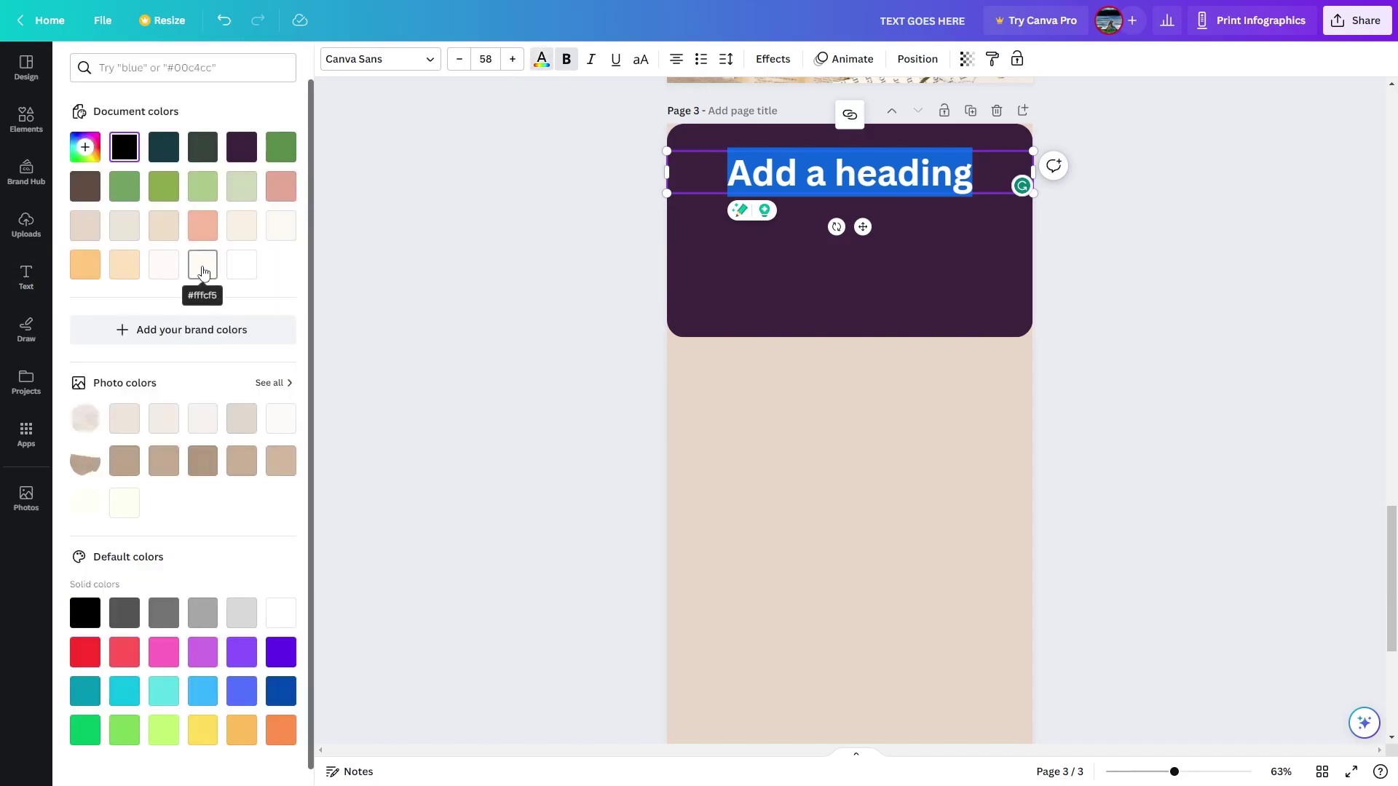
left_click(174, 269)
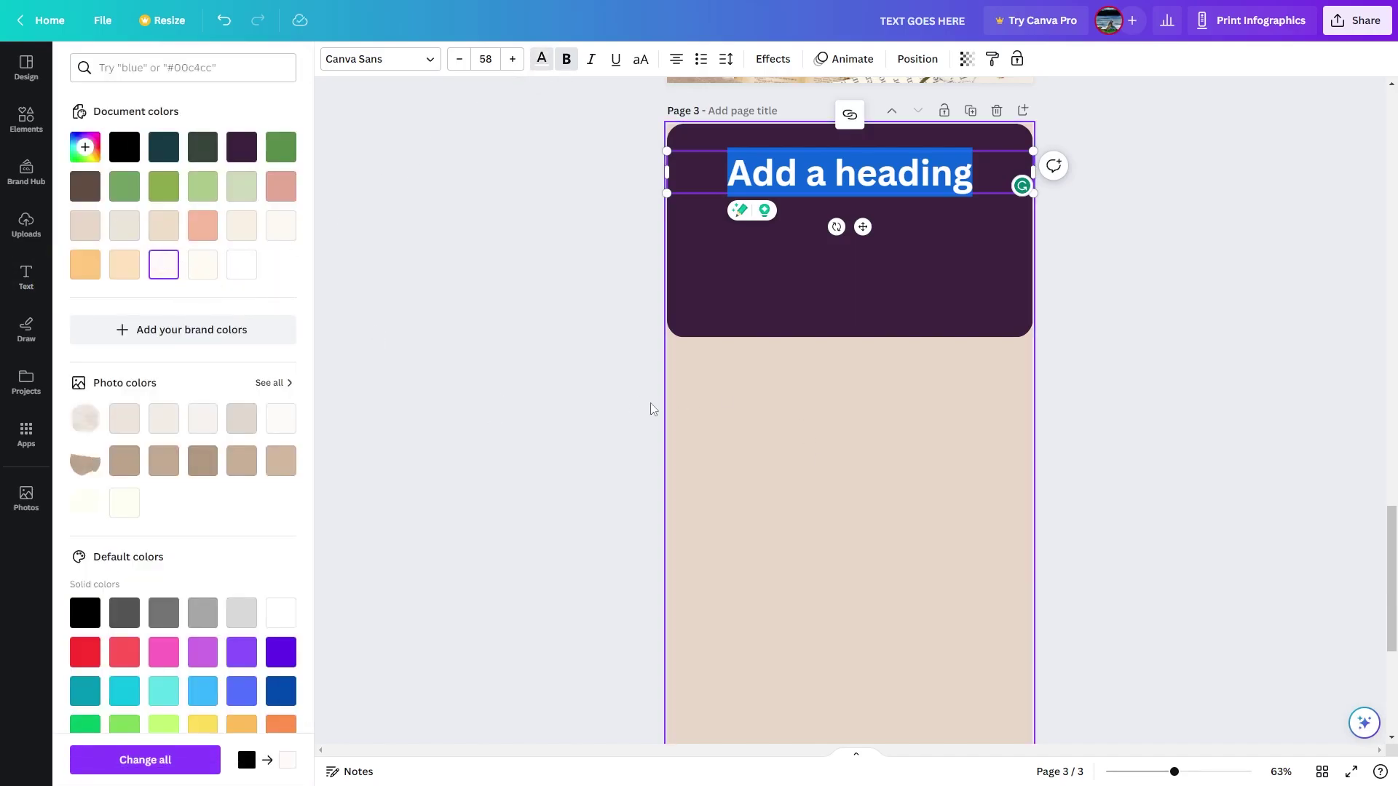
left_click(886, 467)
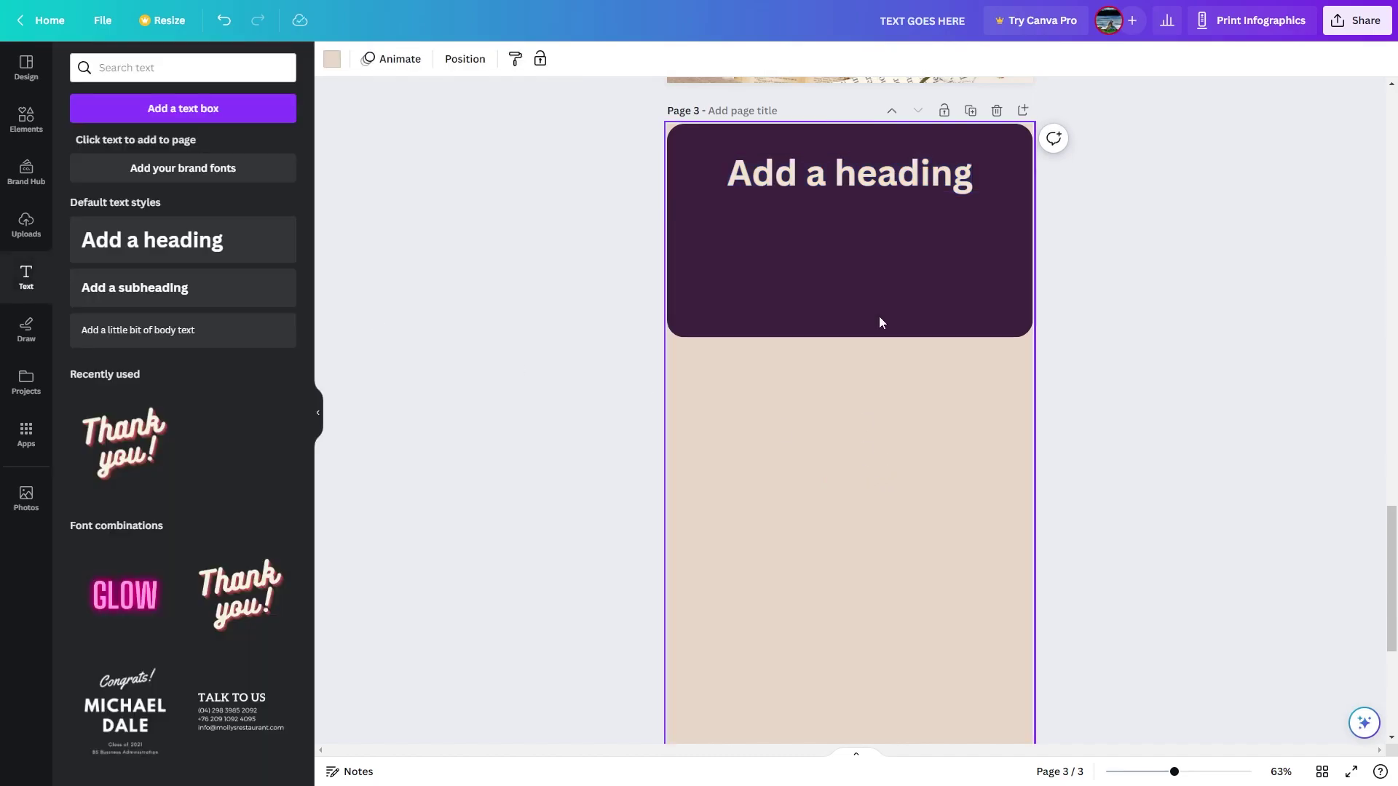
- Cycle the page 3 heading through the text alignments and back to centered
double_click(903, 185)
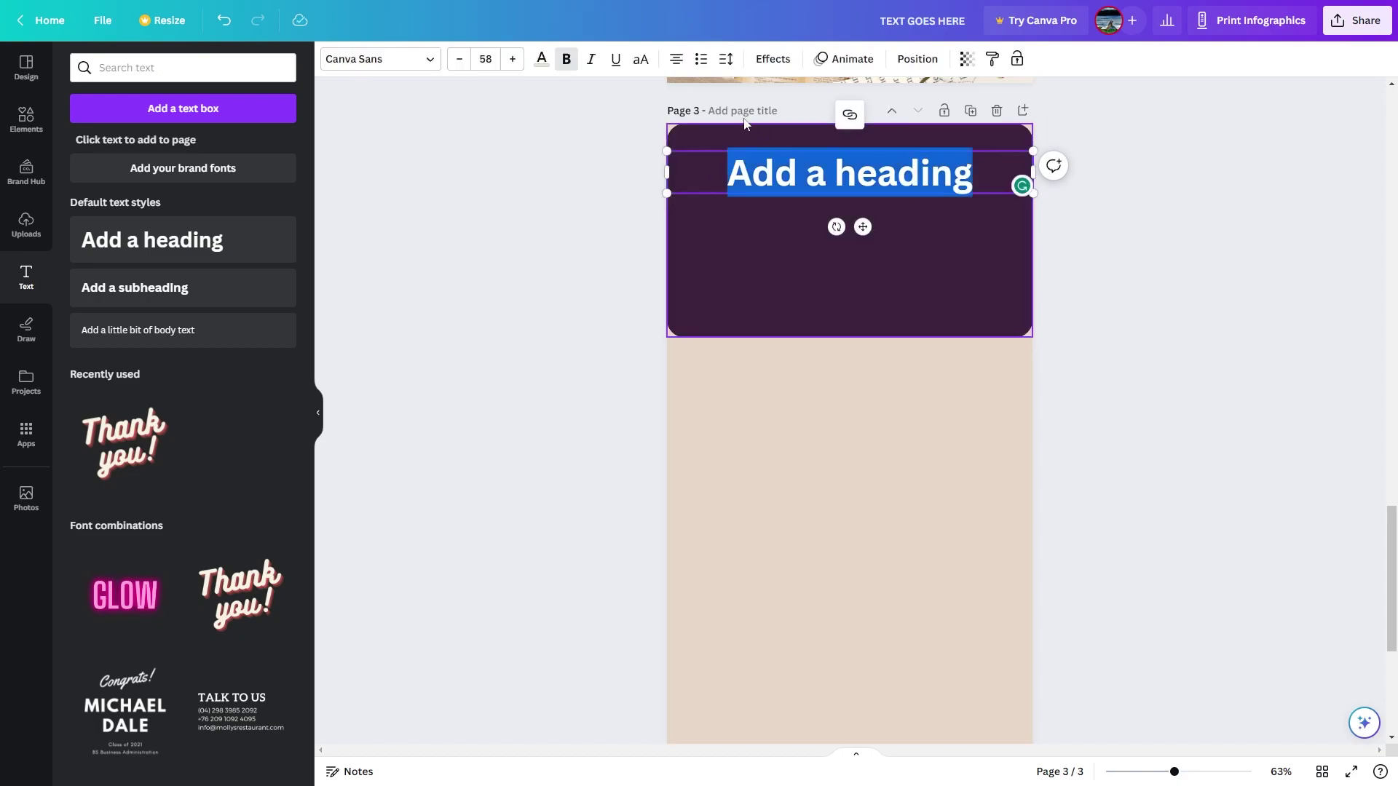
left_click(675, 61)
left_click(675, 61)
left_click(675, 61)
left_click(837, 521)
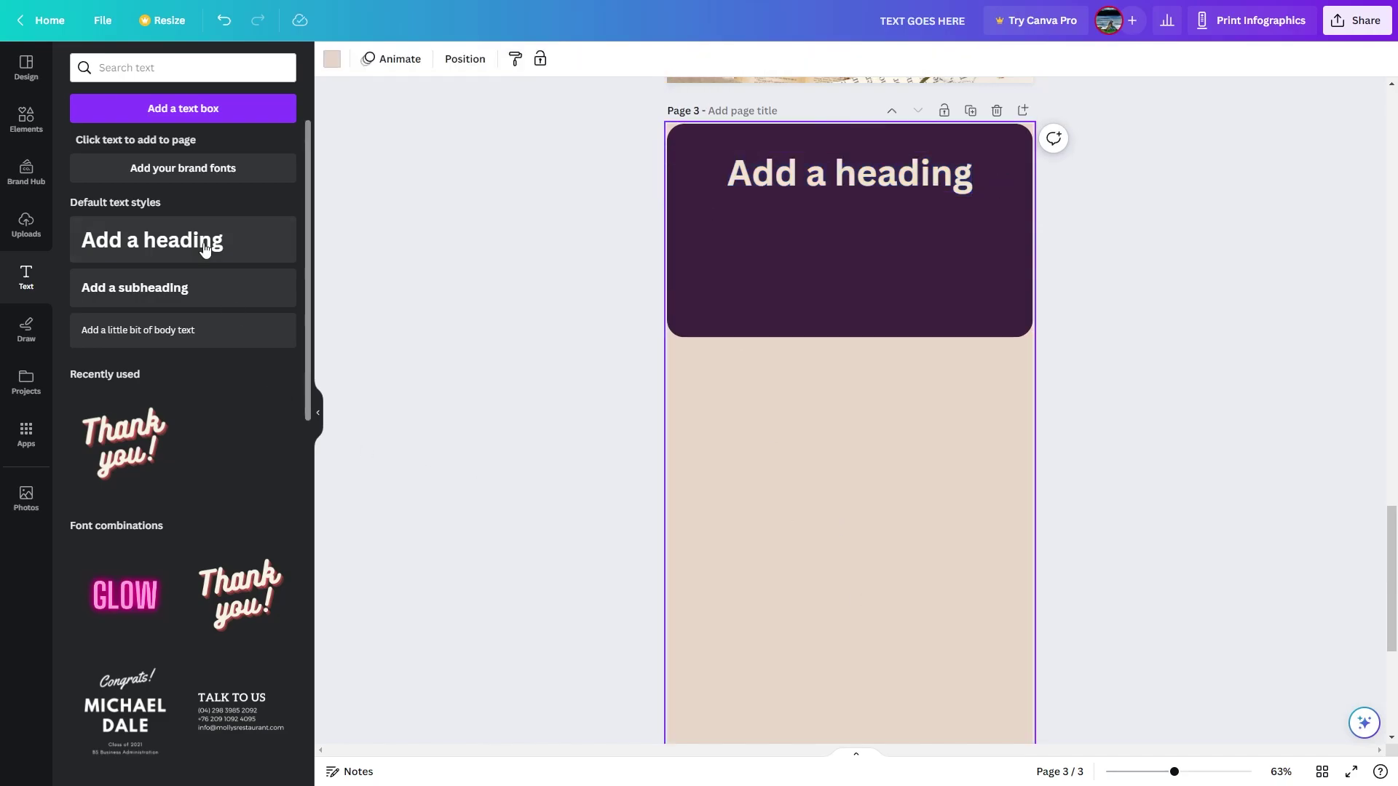
- Add the recently used cartoon cat graphic to page 3, enlarge it and place it below the purple rectangle
left_click(19, 129)
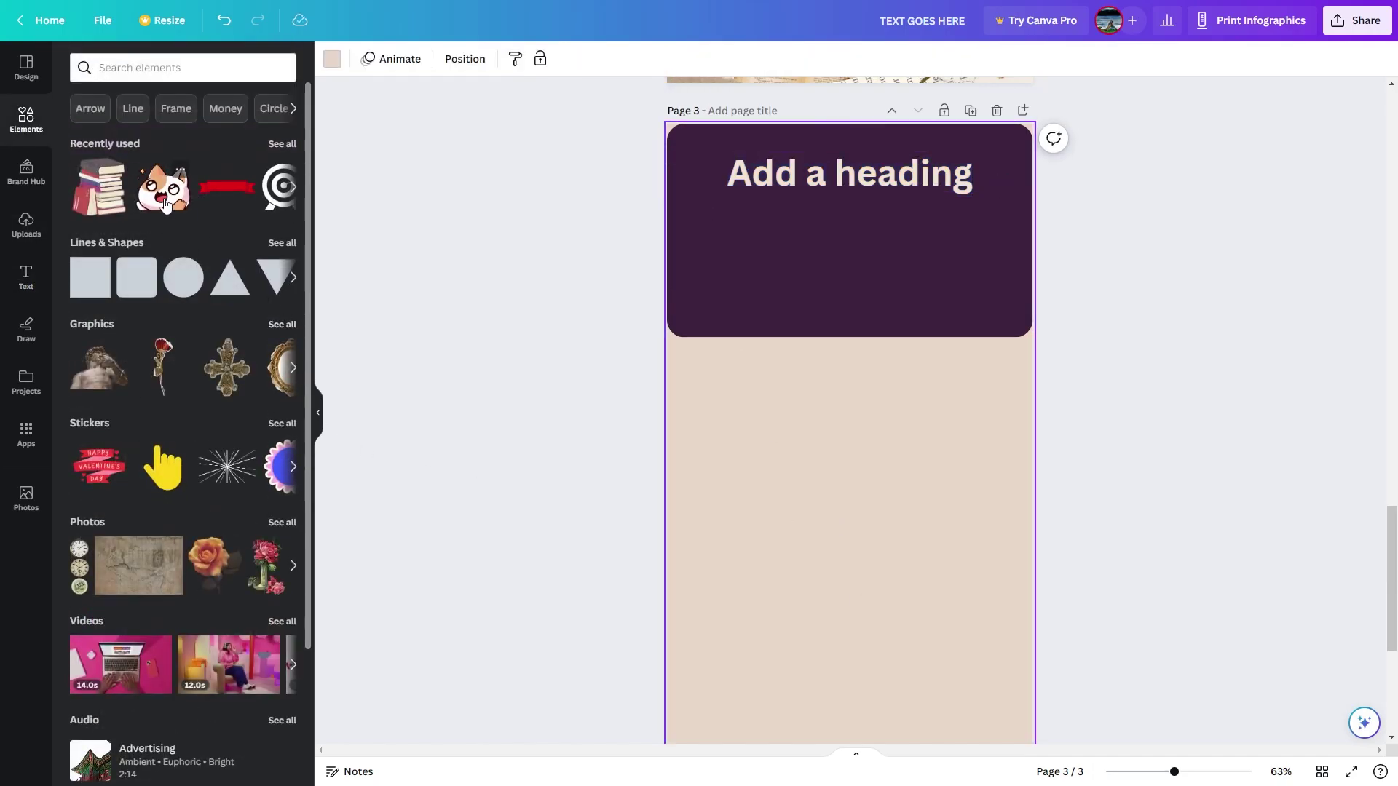
left_click_drag(163, 206, 821, 510)
left_click_drag(894, 555, 999, 653)
left_click_drag(937, 588, 892, 612)
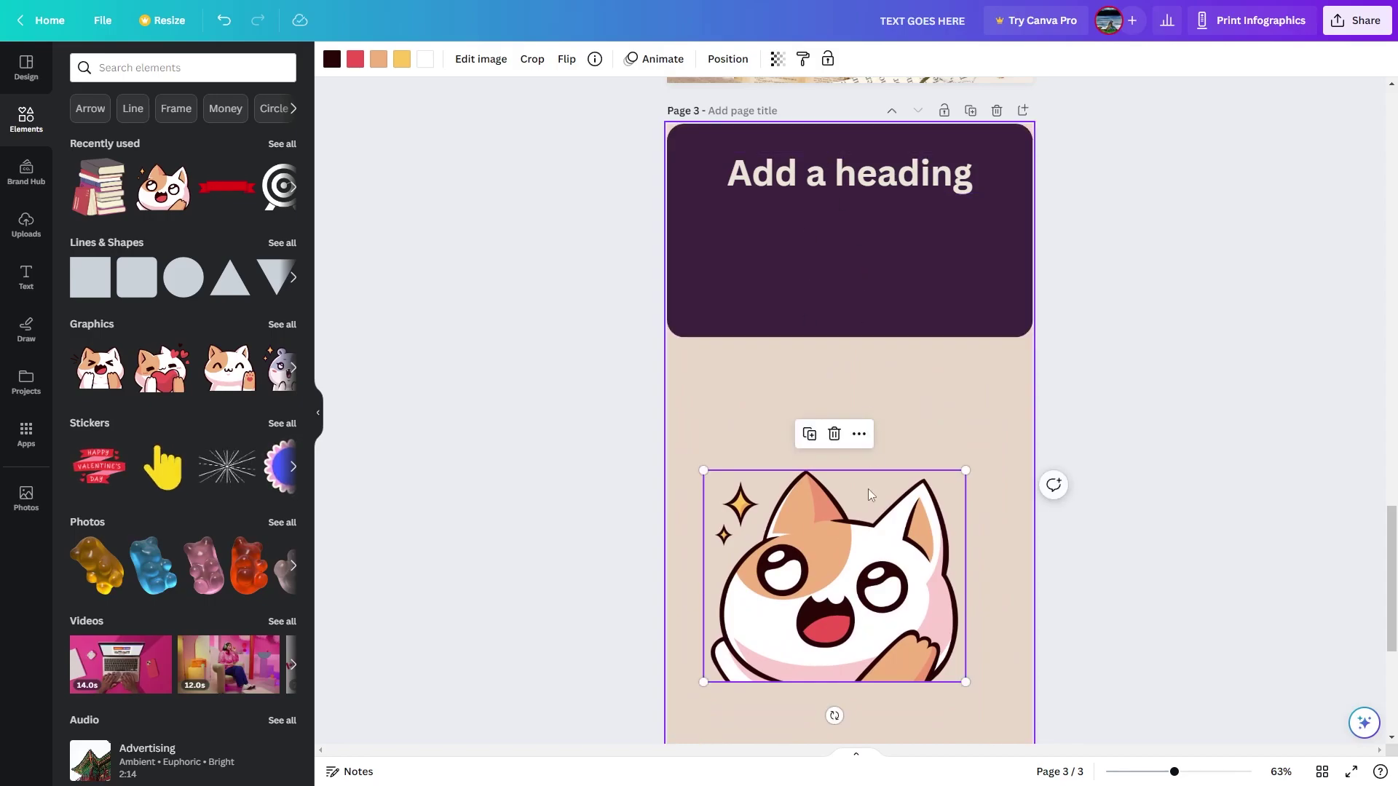
- Make the page 3 cat graphic mostly transparent and move the heading over the middle of the cat
double_click(867, 609)
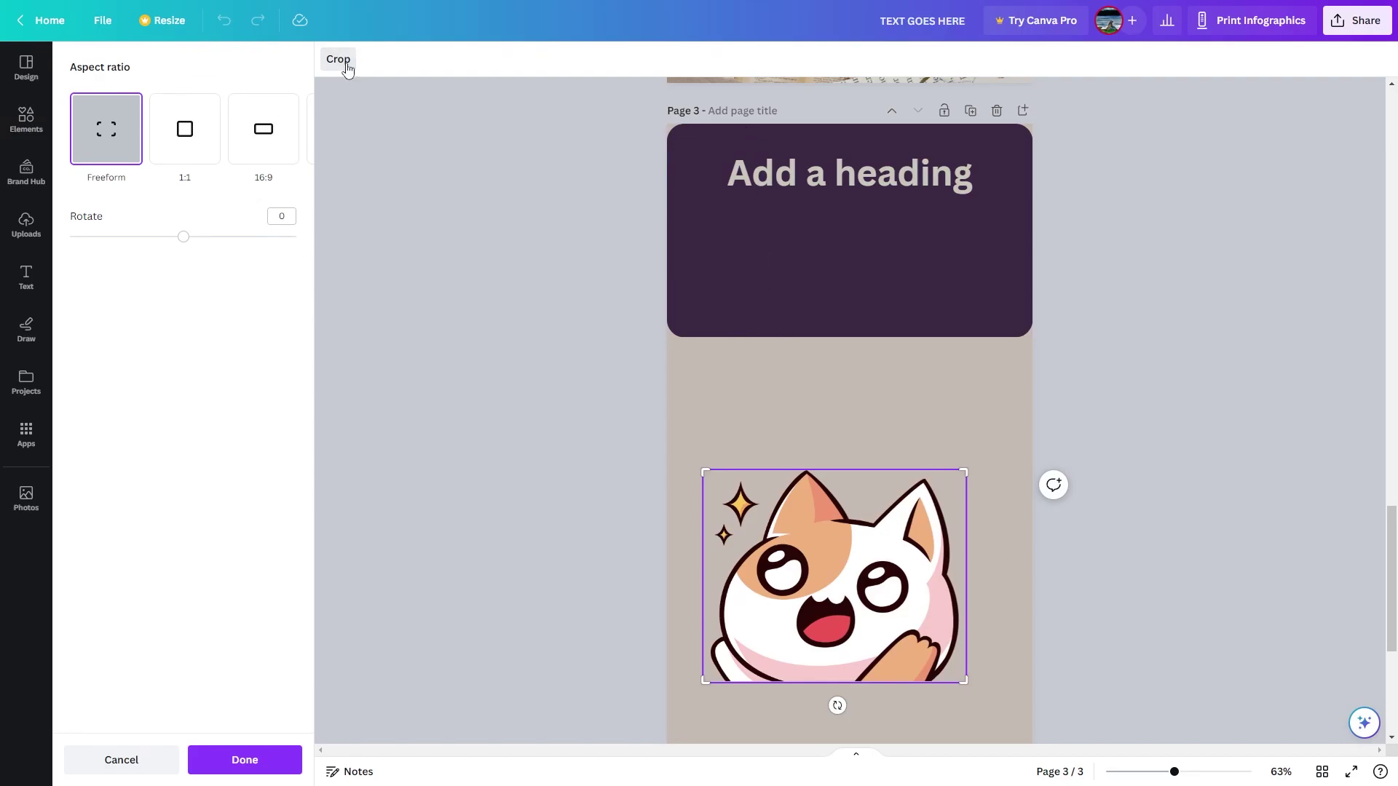
left_click(160, 757)
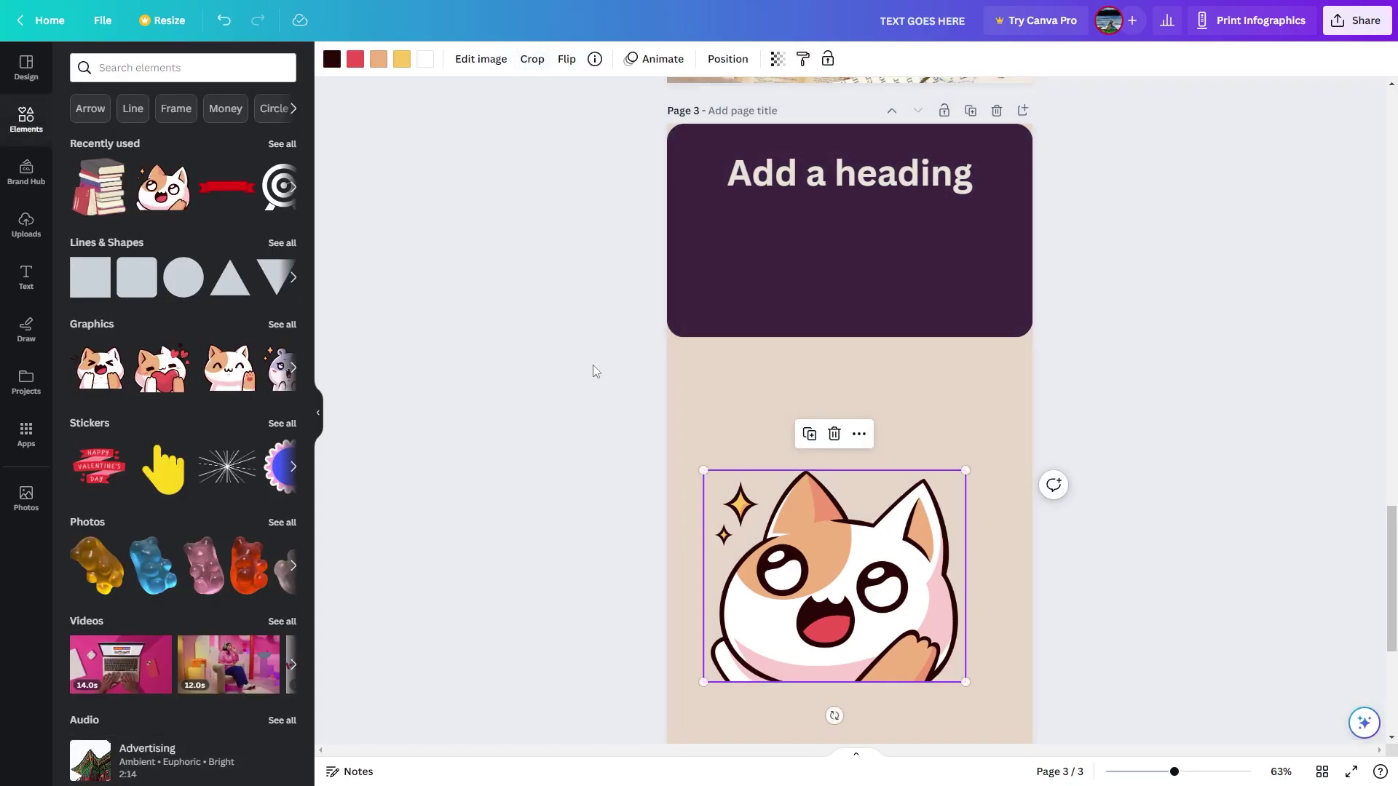
left_click(777, 62)
left_click_drag(775, 123, 673, 562)
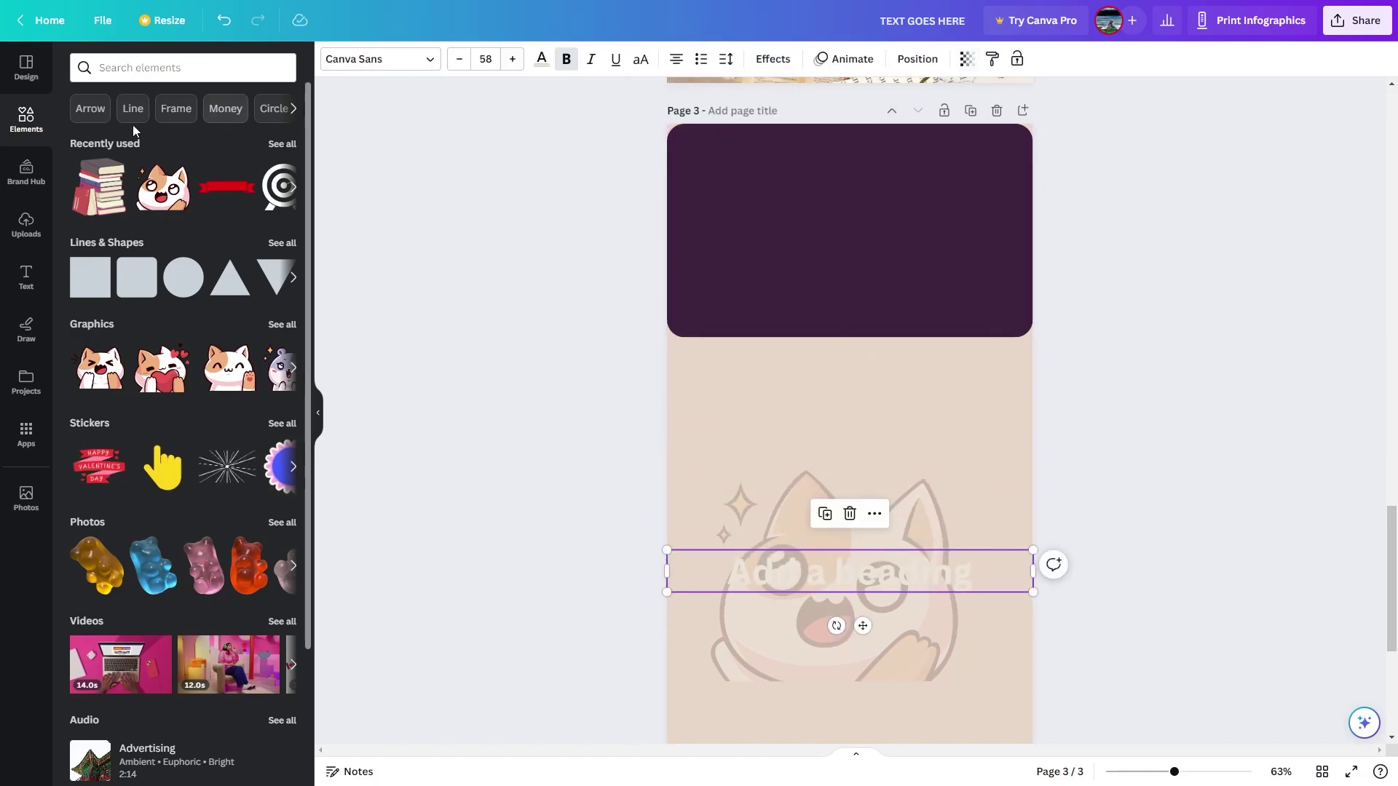
- Recolor the entire page 3 heading with the red document color
double_click(861, 577)
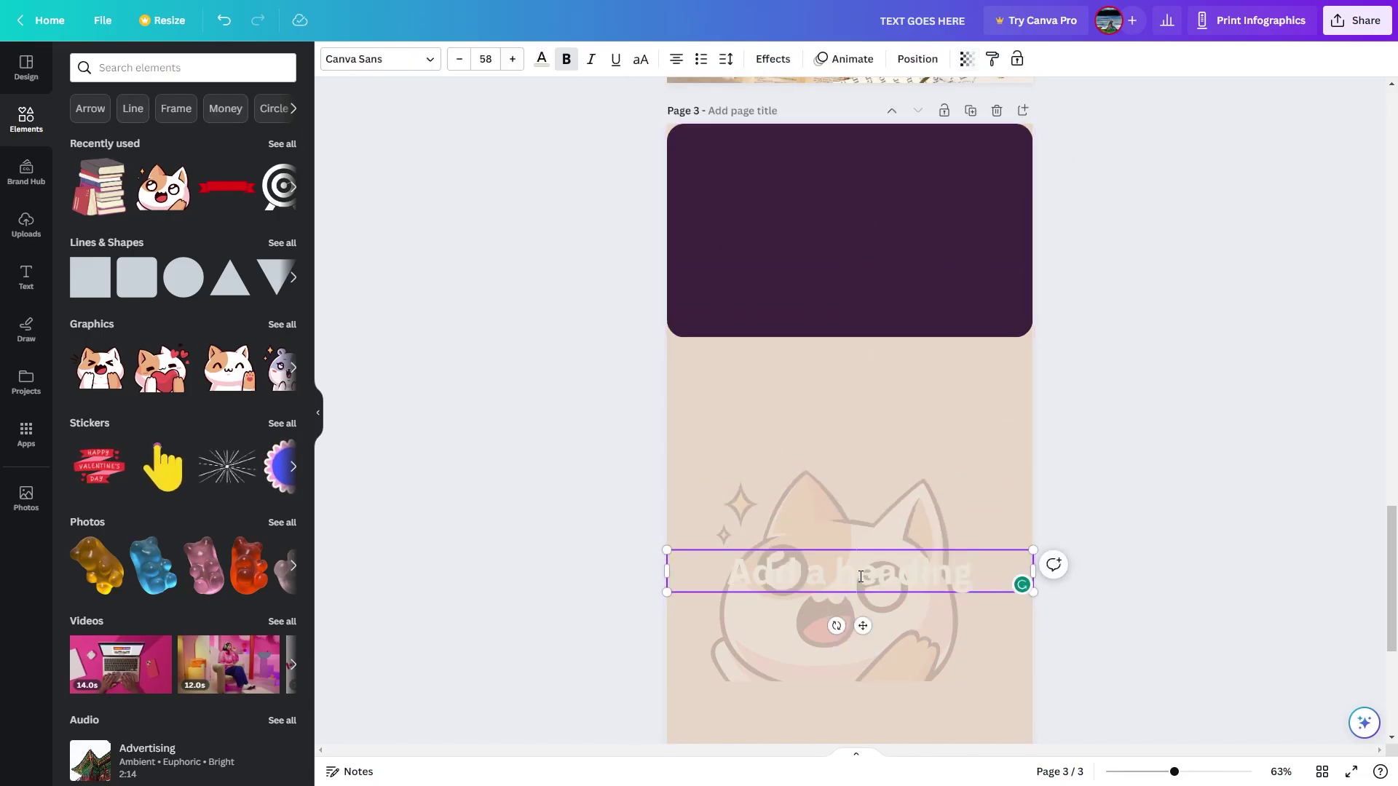
left_click(541, 58)
left_click(241, 226)
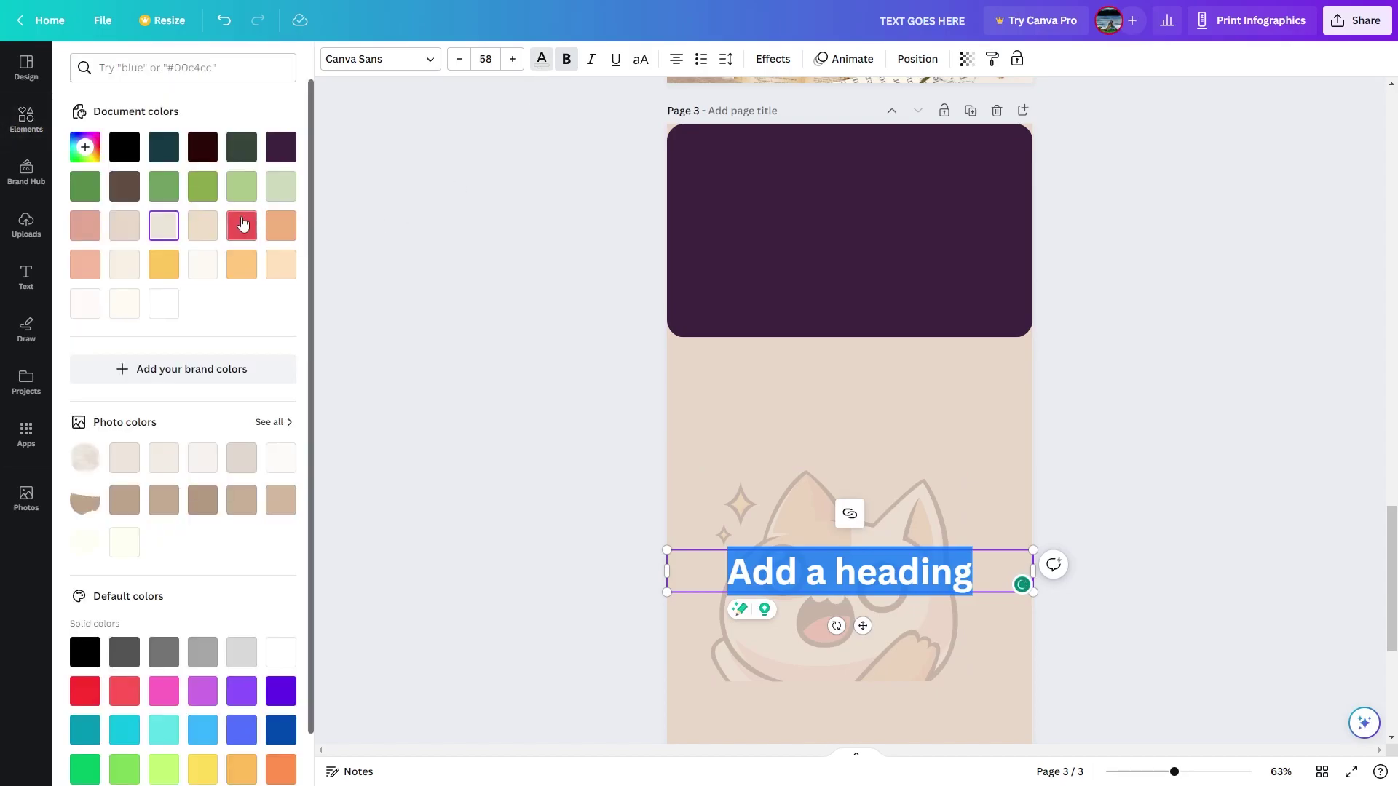
left_click(1136, 437)
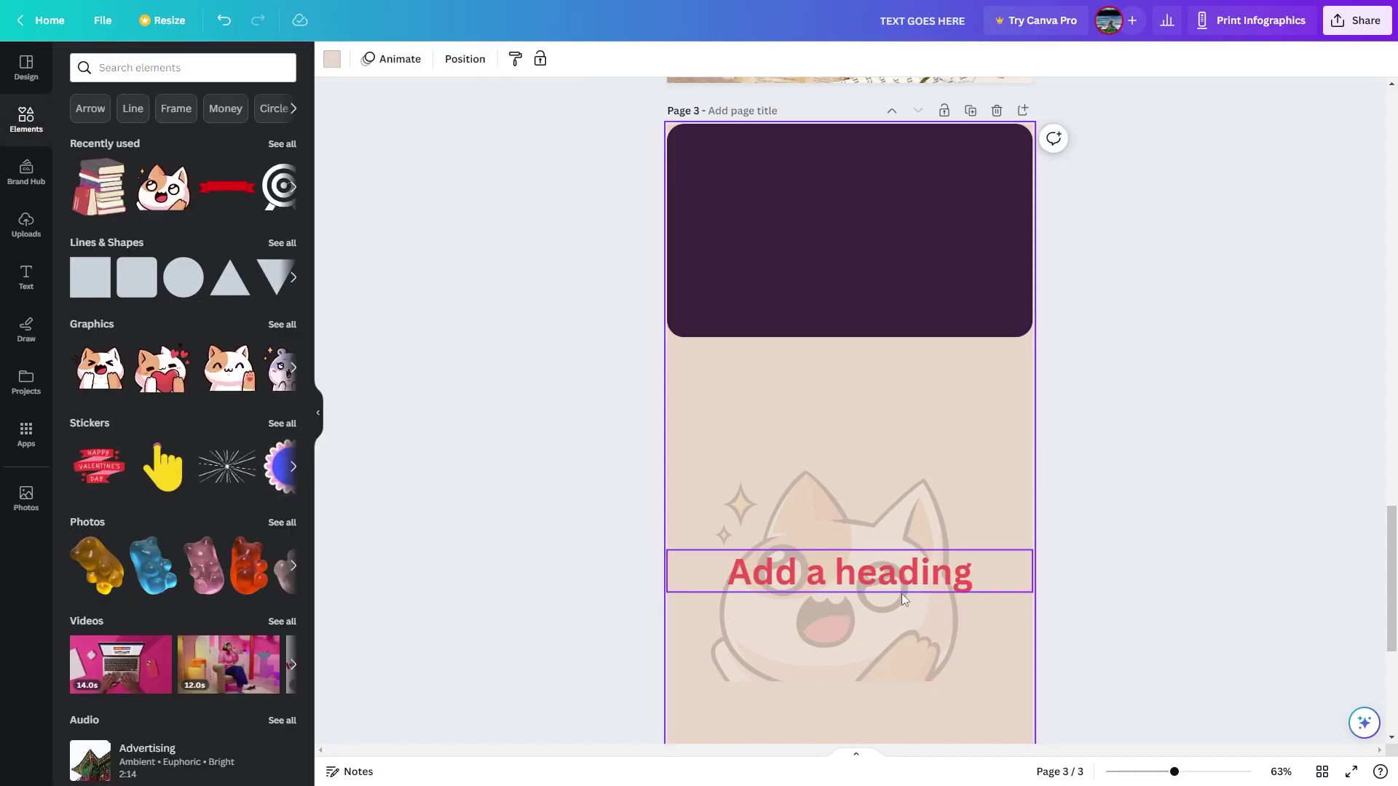
- Send the red page 3 heading one layer backward, behind the cat graphic
left_click(846, 628)
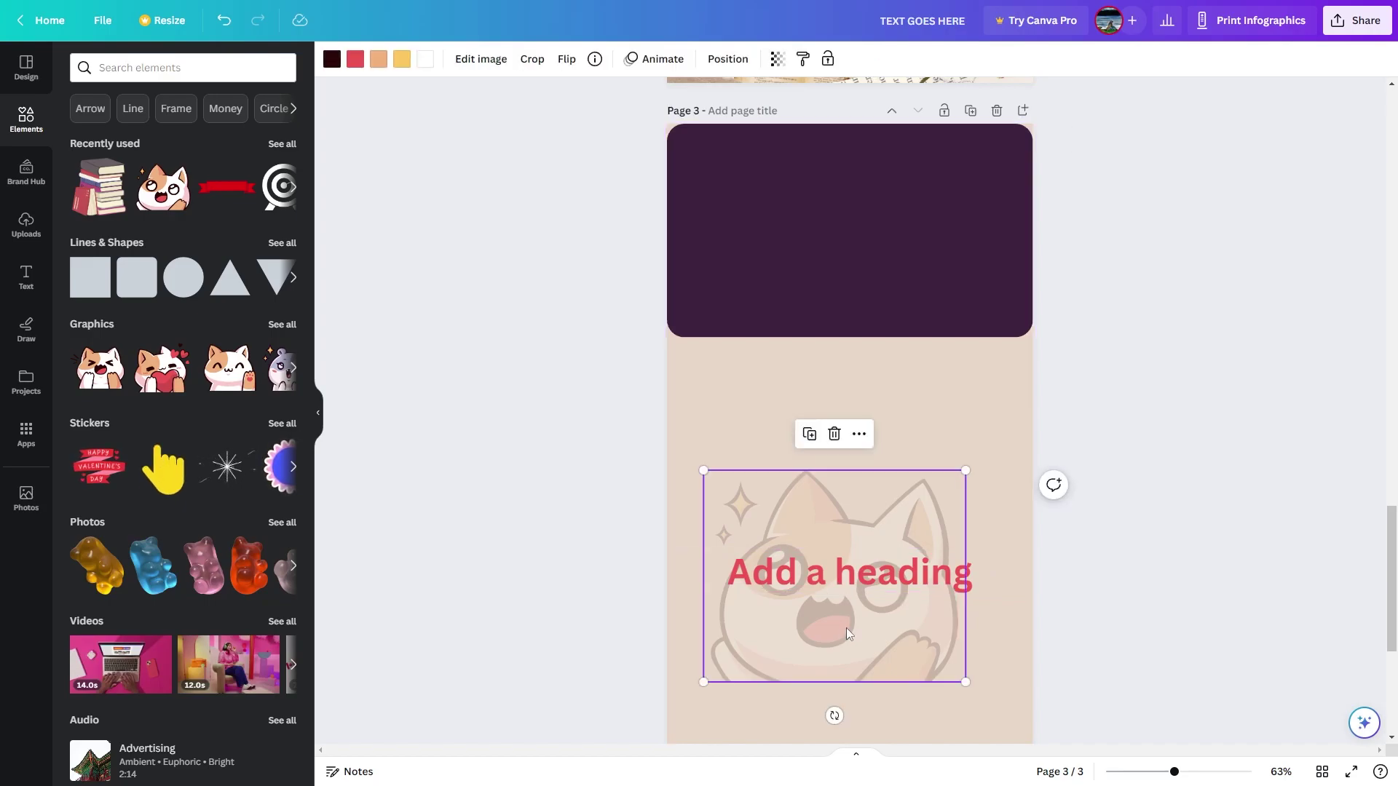
left_click(859, 434)
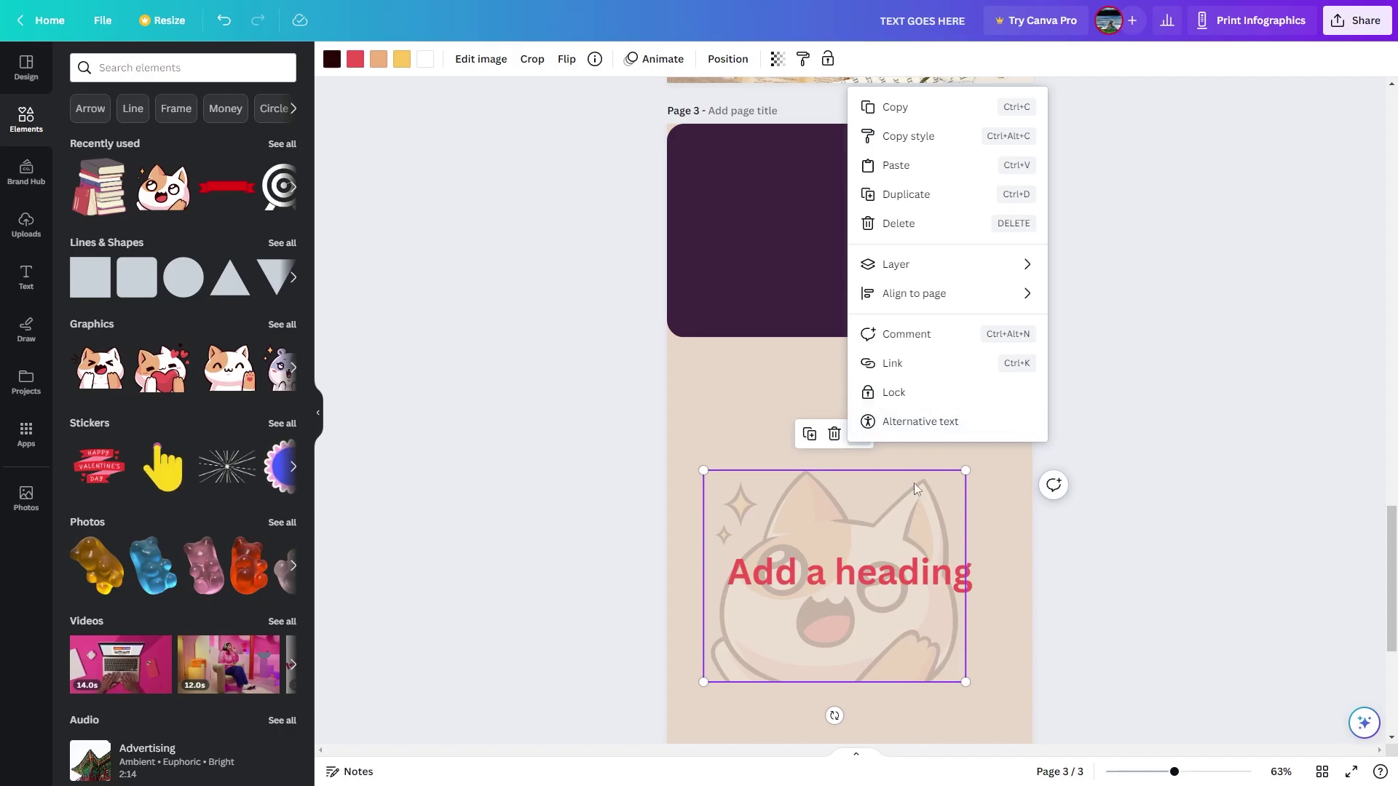
left_click(1343, 437)
left_click(853, 544)
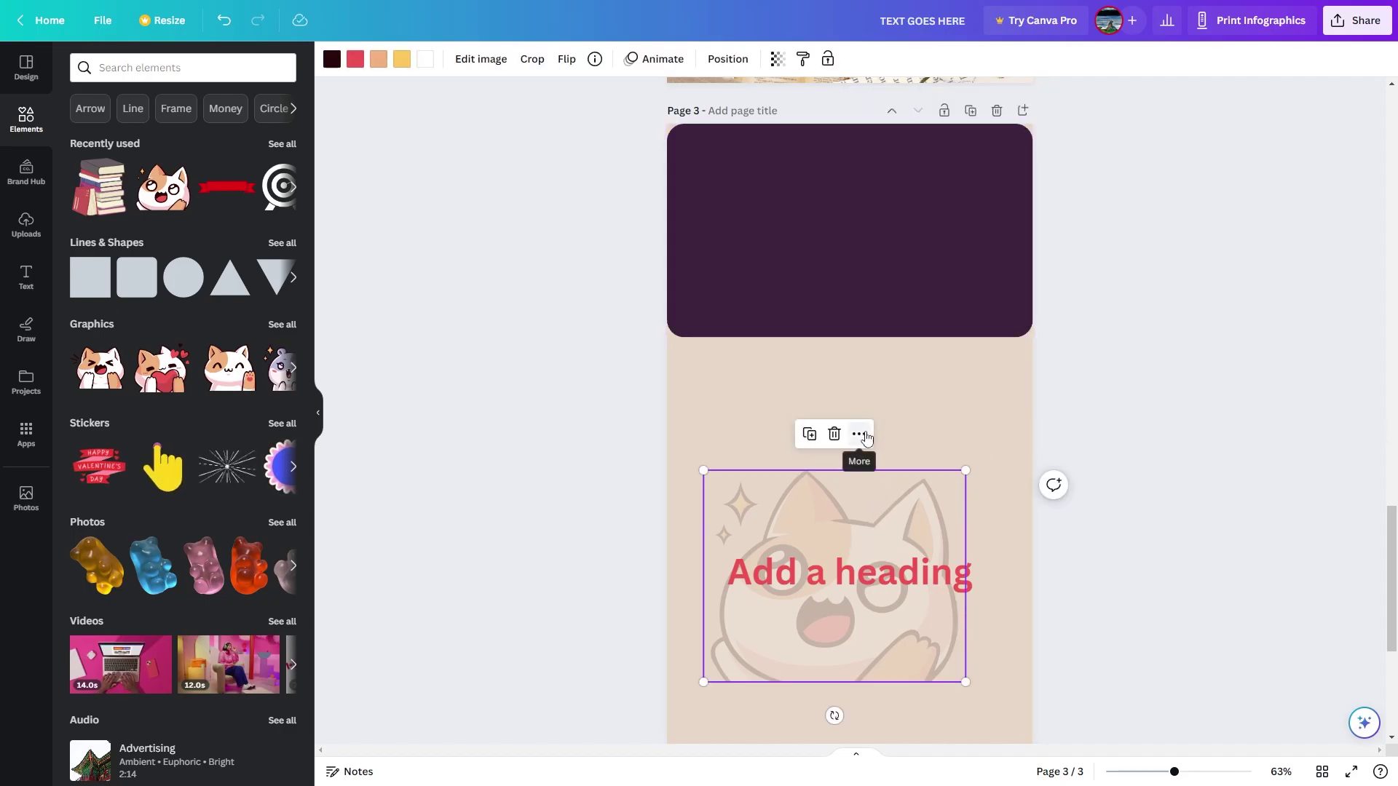
left_click(868, 233)
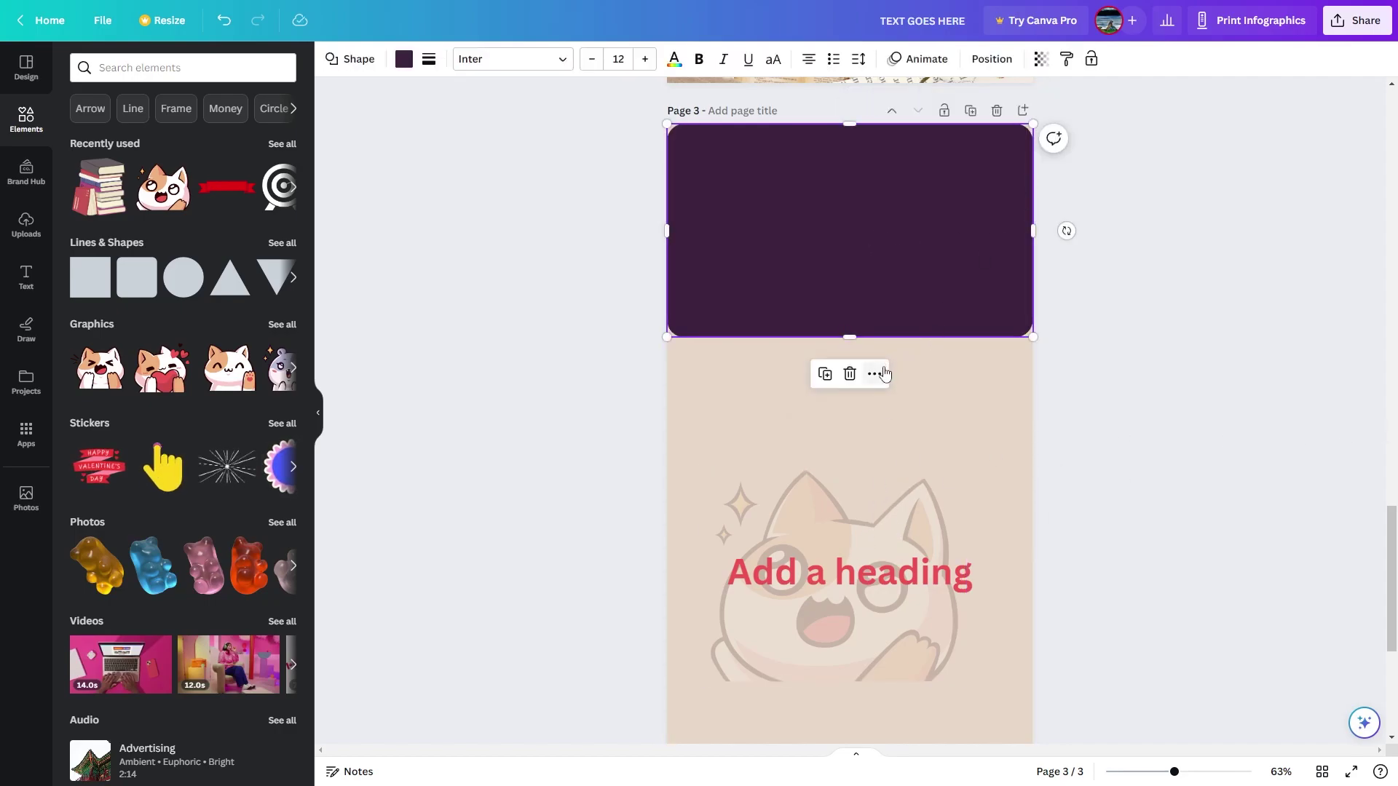
left_click(814, 461)
left_click(842, 531)
left_click(879, 563)
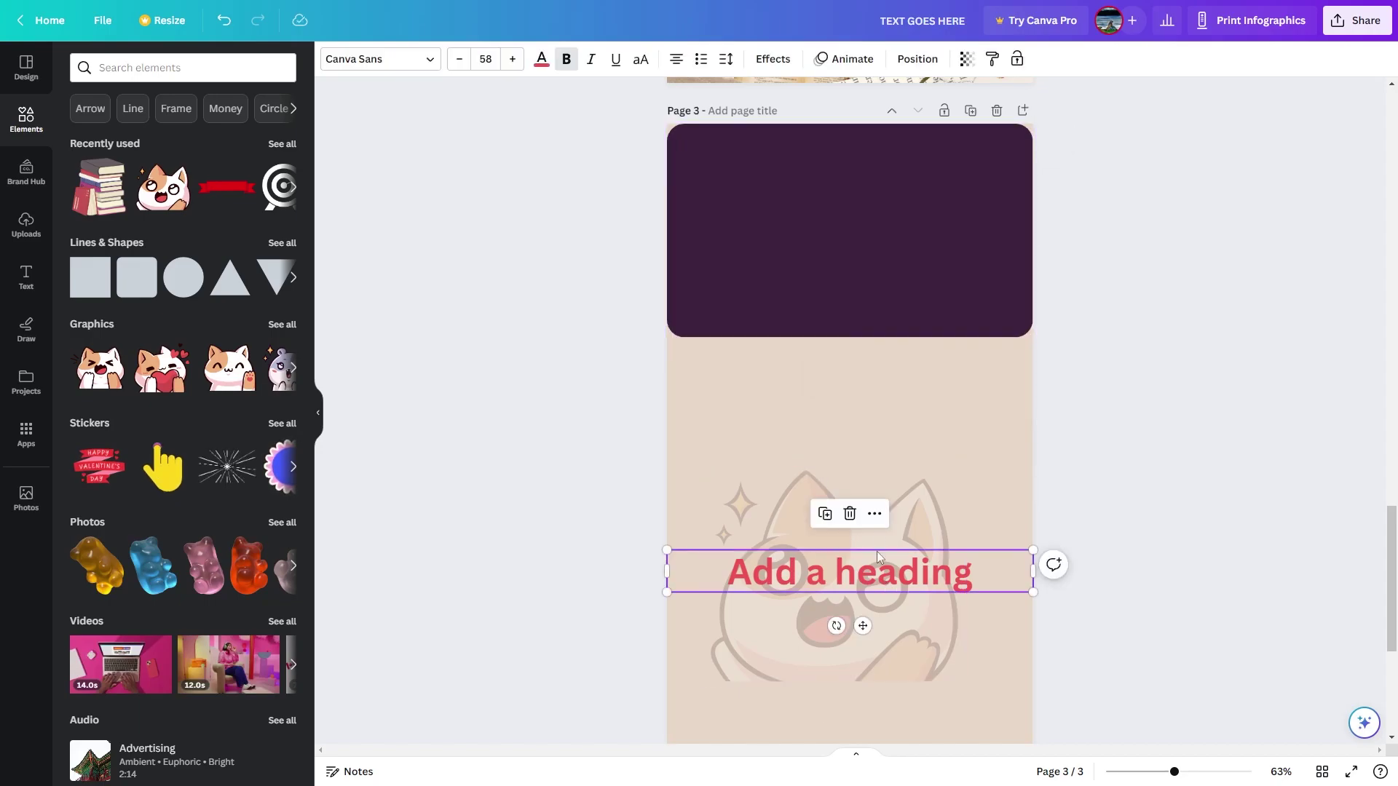
left_click(873, 514)
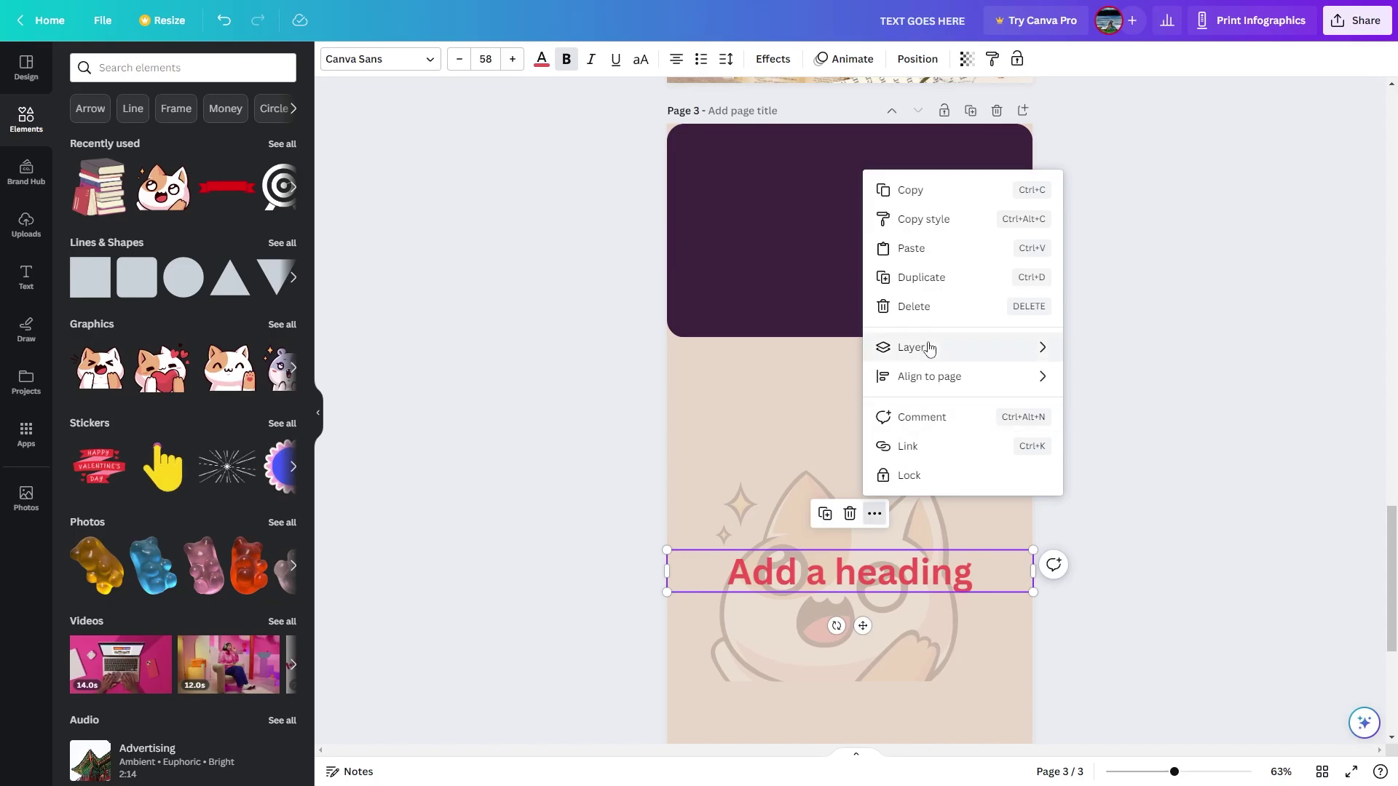
mouse_move(1007, 347)
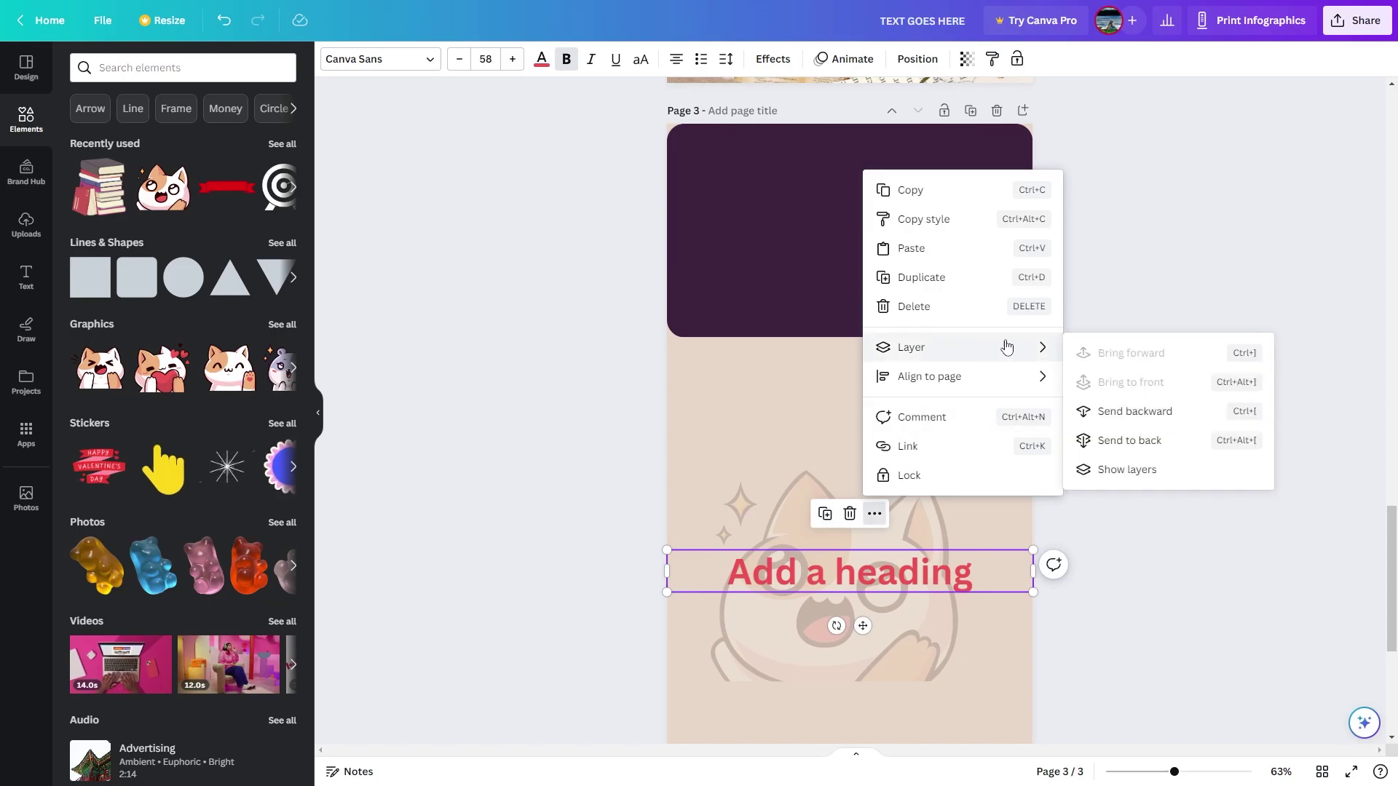
left_click(1137, 412)
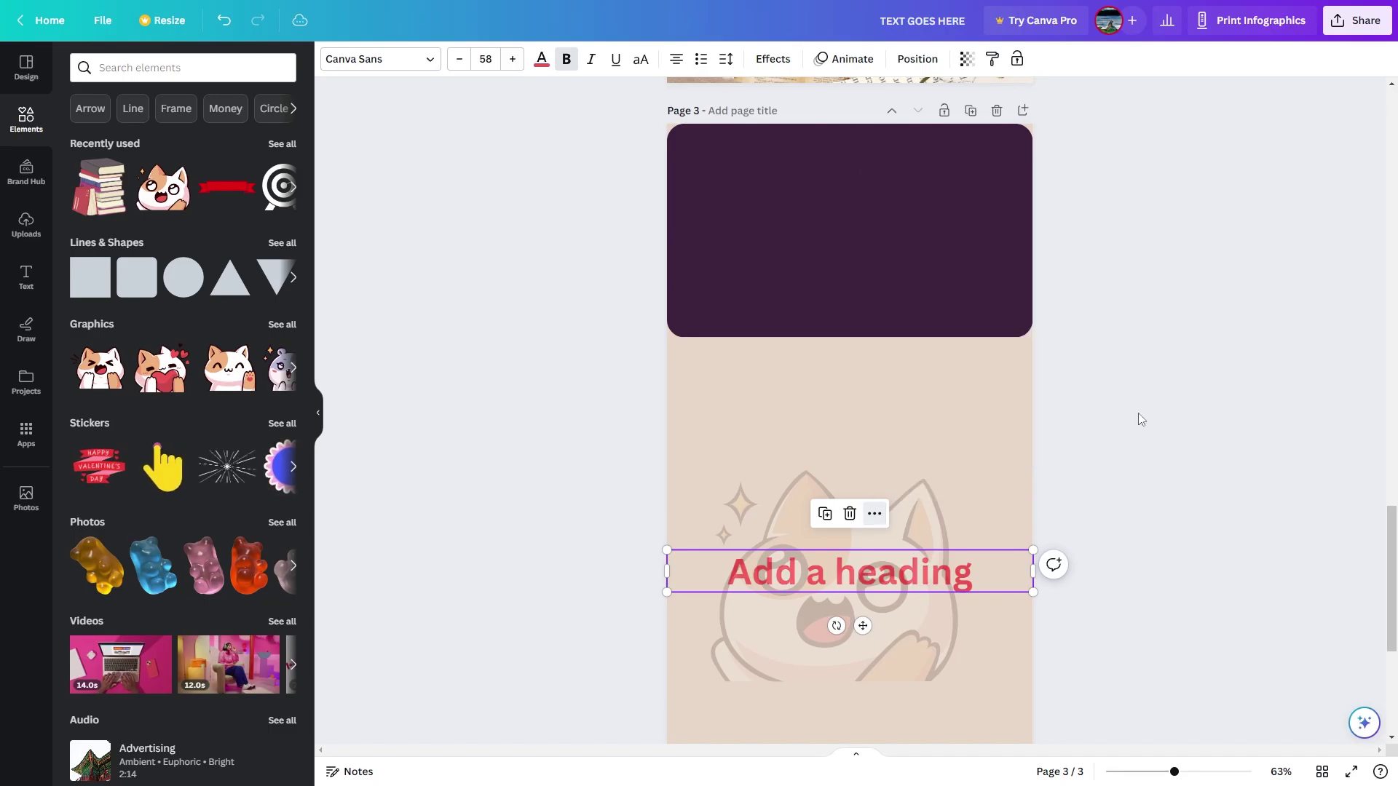
- Make the cat graphic fully opaque again and shift it slightly left on page 3
left_click(877, 677)
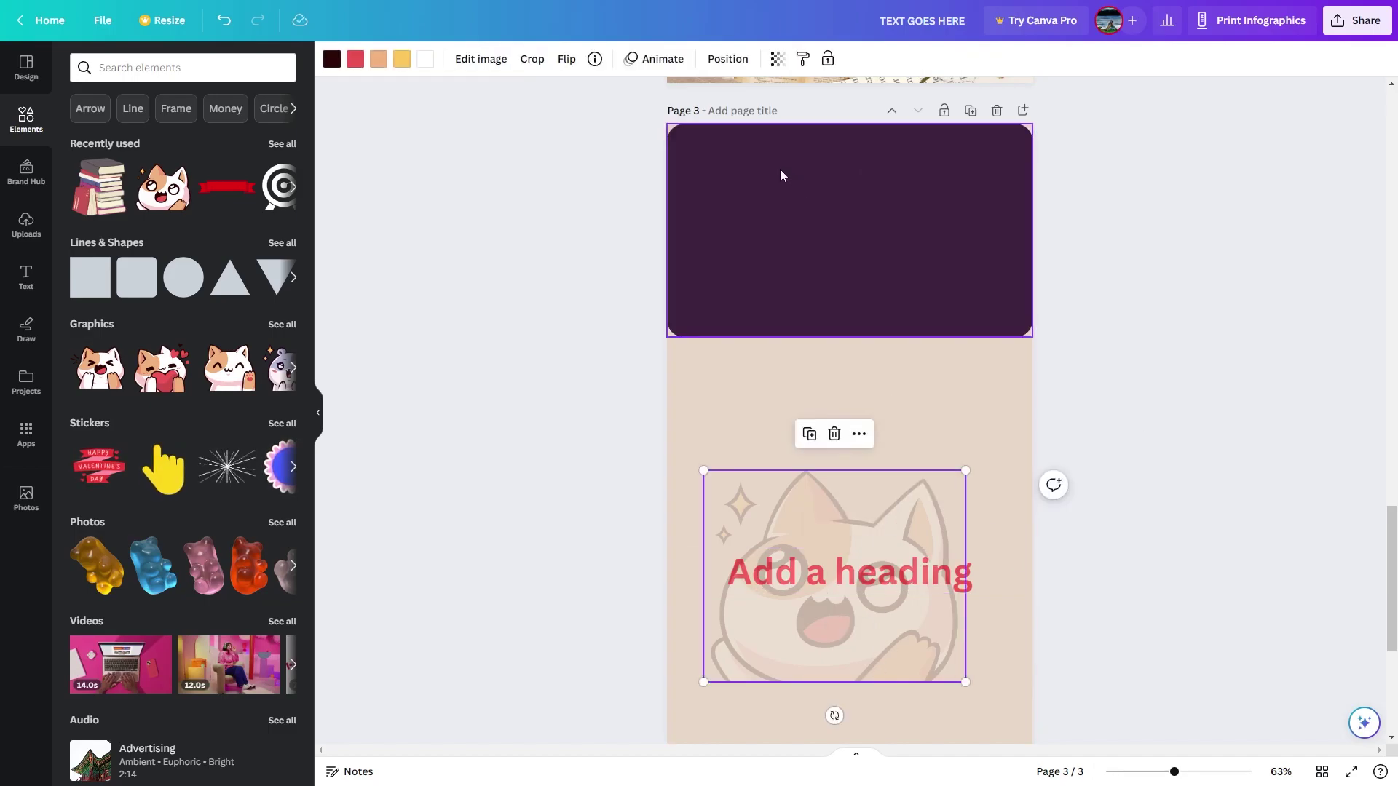
left_click(777, 59)
left_click_drag(670, 122, 1055, 147)
left_click_drag(878, 613, 828, 611)
- Look back through the pages up to page 1 and examine the available element categories
scroll(1238, 513, "down", 1)
scroll(1237, 513, "up", 3)
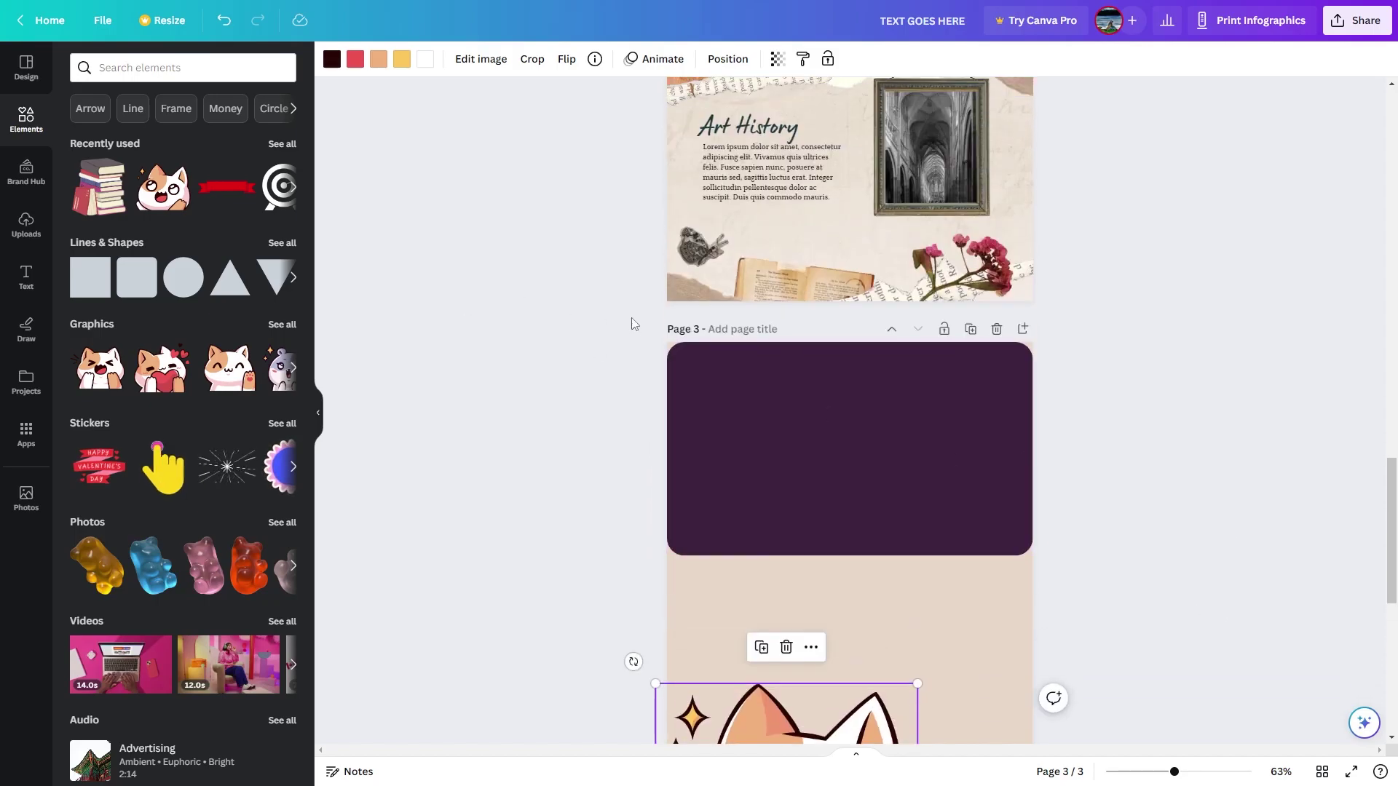
scroll(1168, 436, "up", 10)
scroll(1157, 444, "up", 10)
scroll(1211, 463, "up", 1)
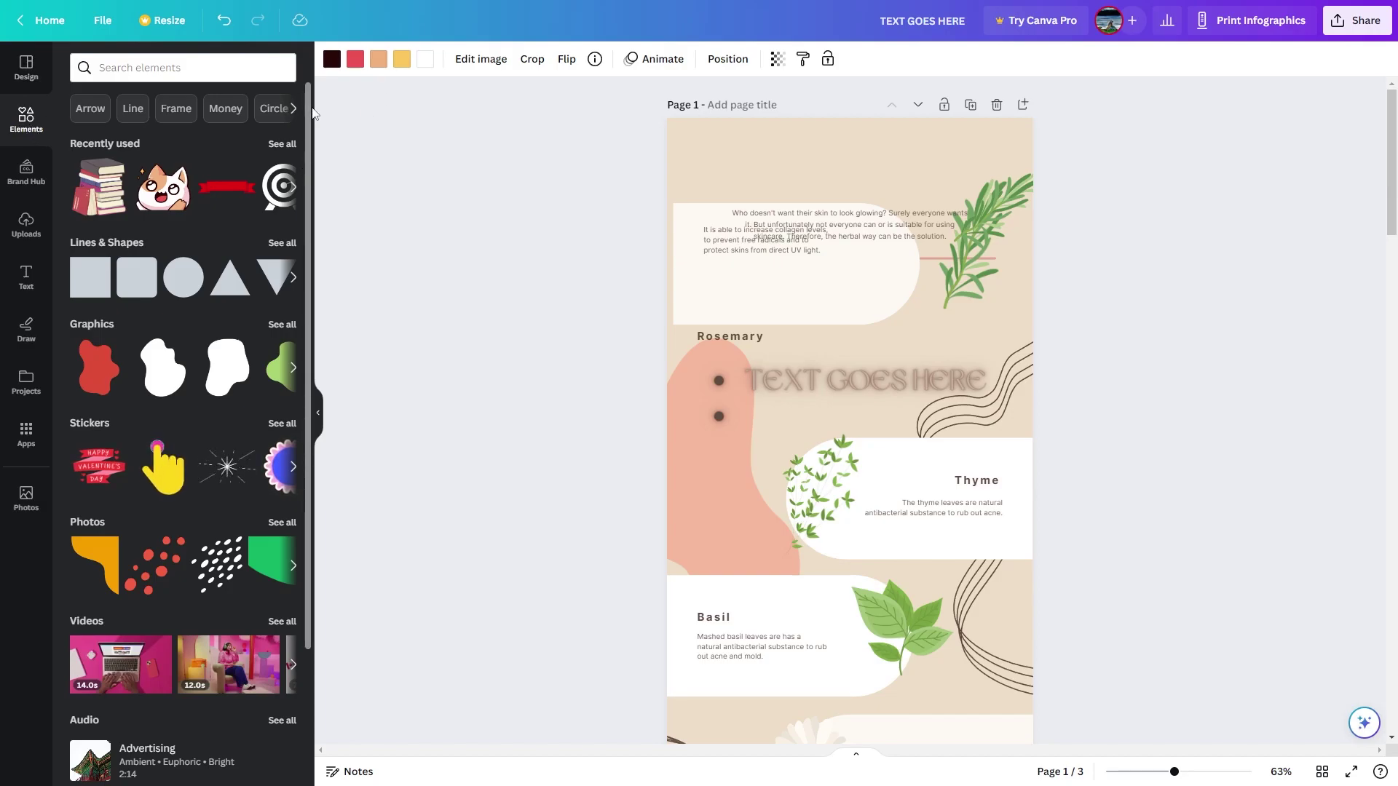
left_click(182, 67)
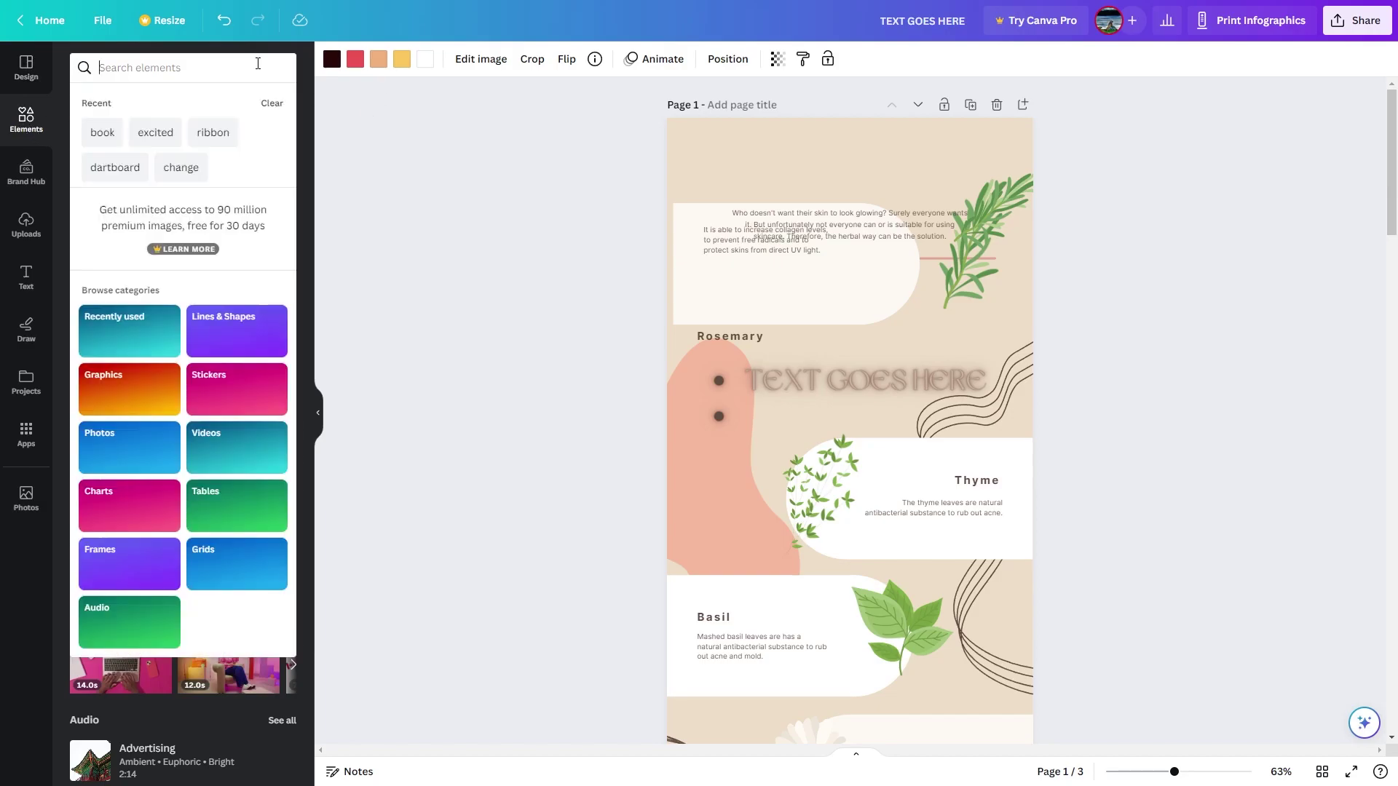
left_click(399, 234)
scroll(247, 473, "down", 6)
scroll(255, 452, "up", 5)
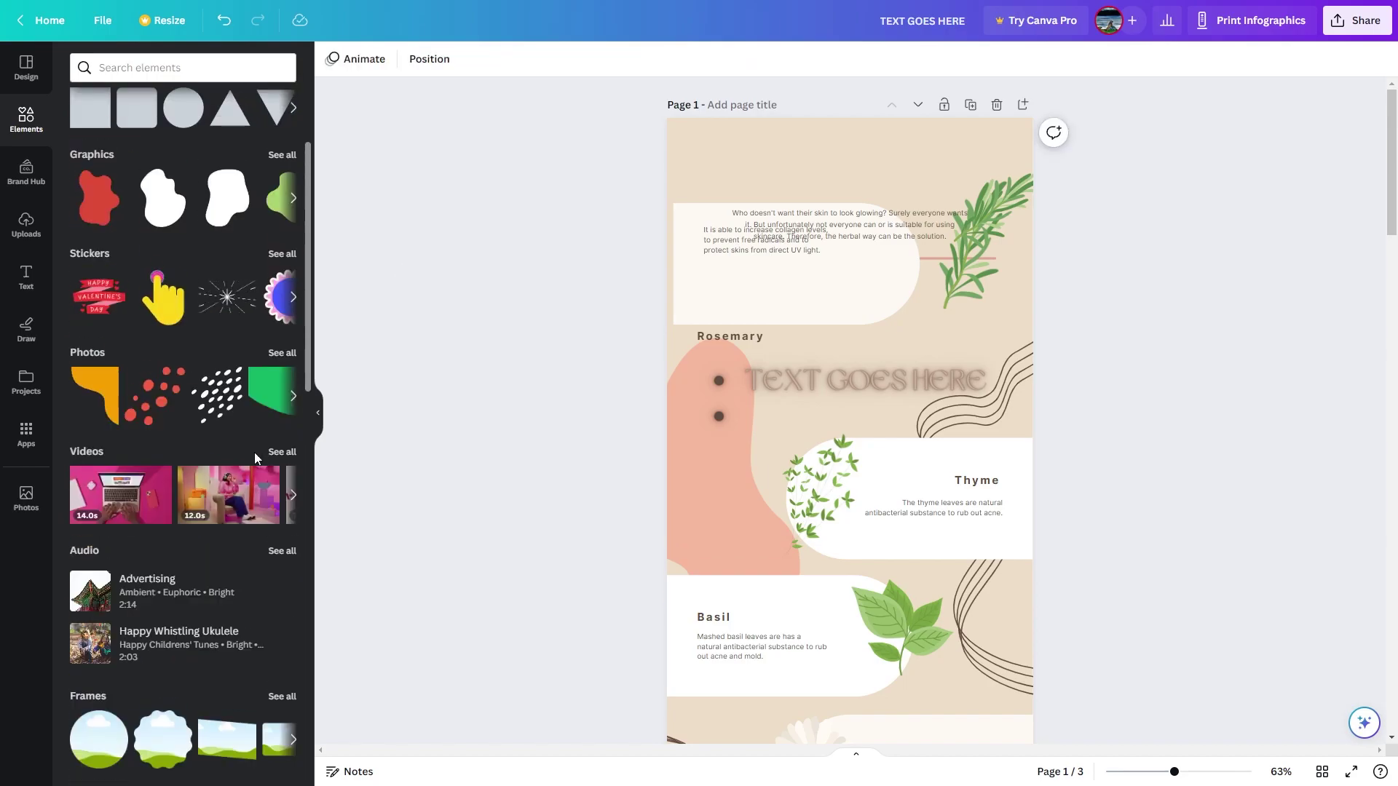
scroll(255, 451, "up", 3)
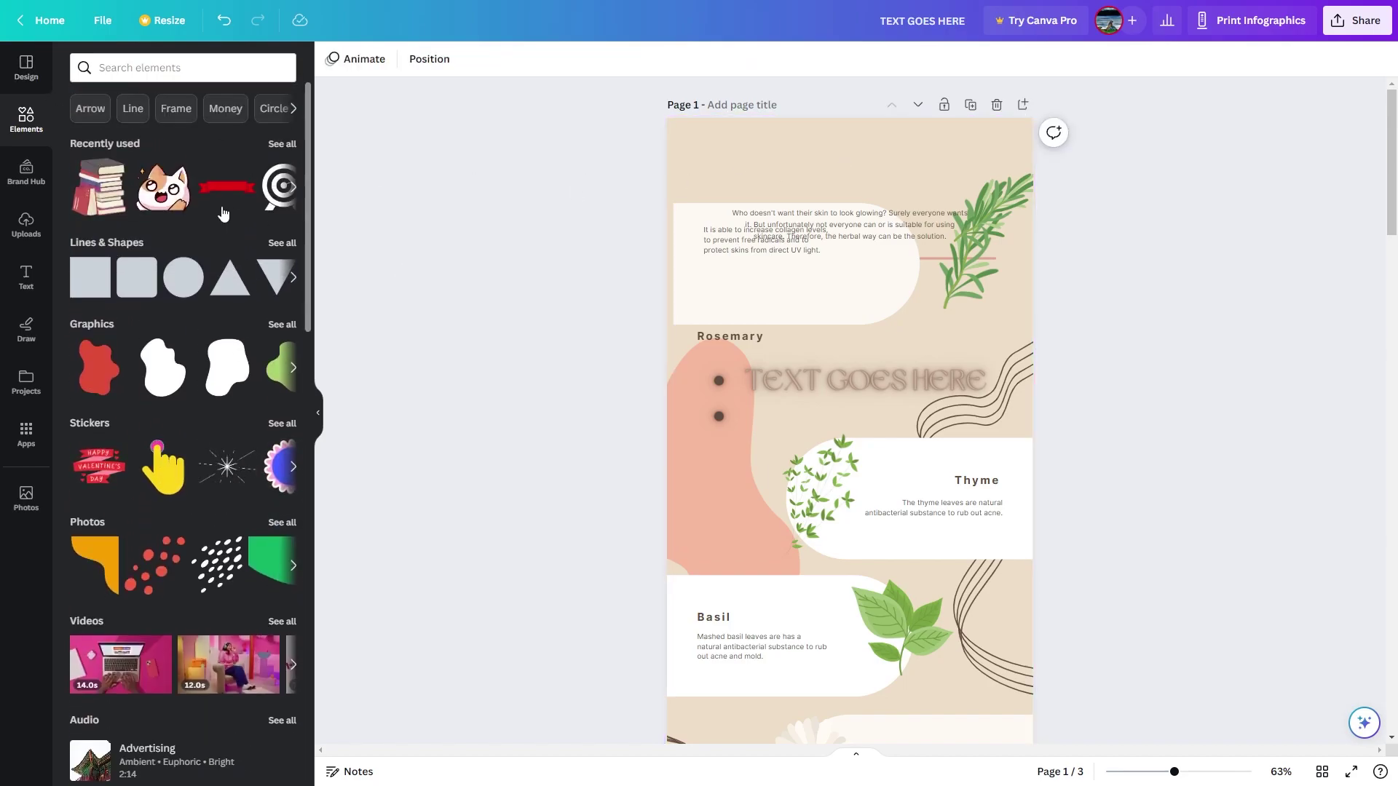
- Clear the recent searches from the elements search
left_click(240, 69)
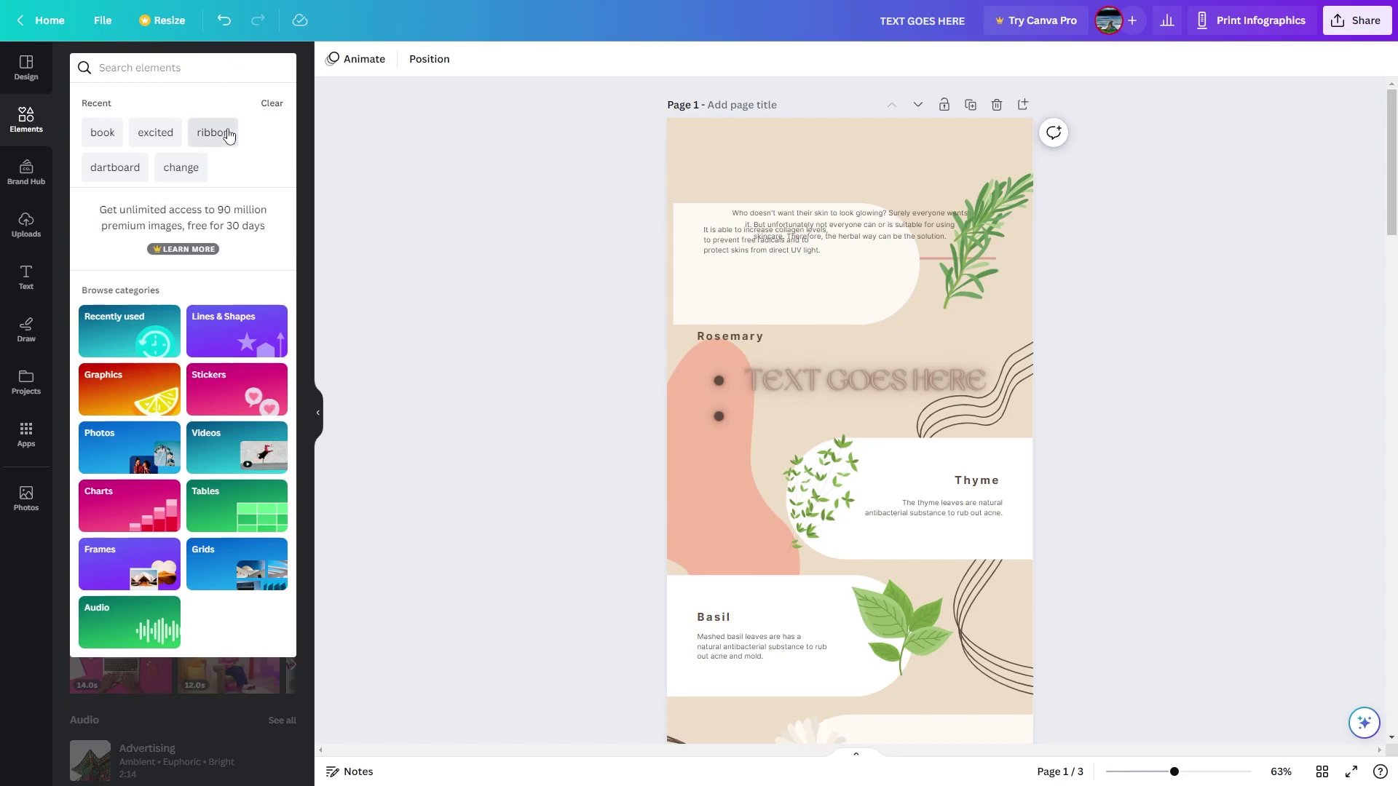
left_click(272, 105)
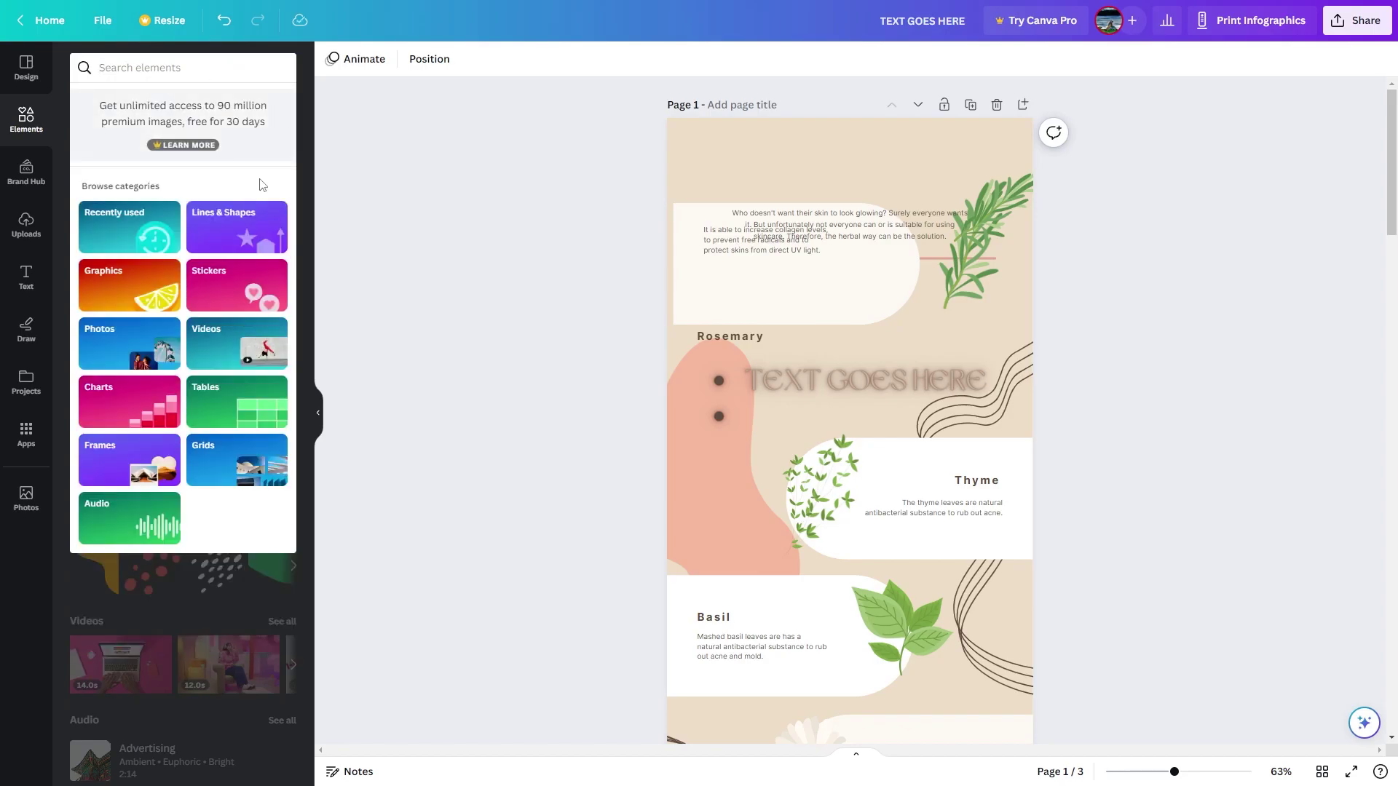
left_click(439, 415)
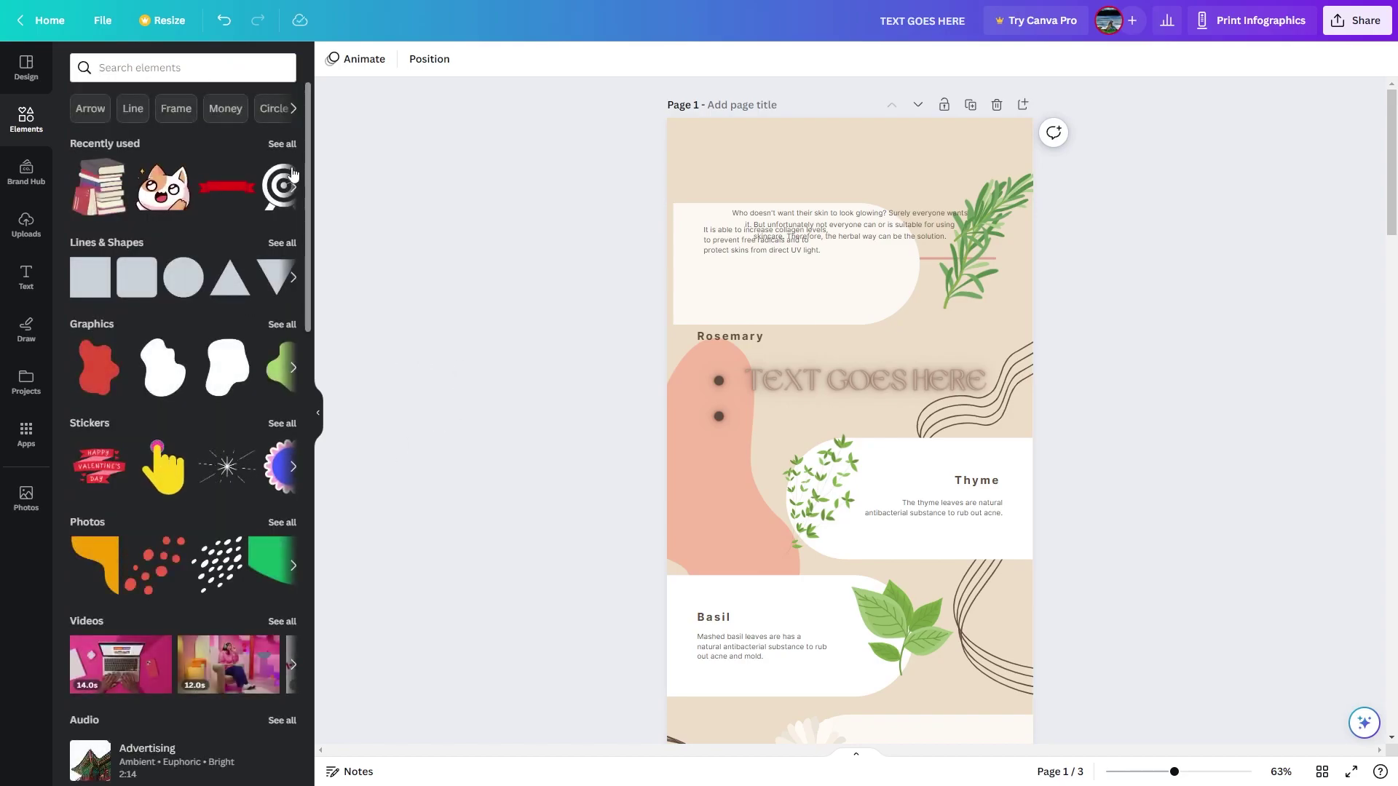
- Add the recently used resume graphic to page 1 and place it in the page's upper-left corner
left_click(281, 144)
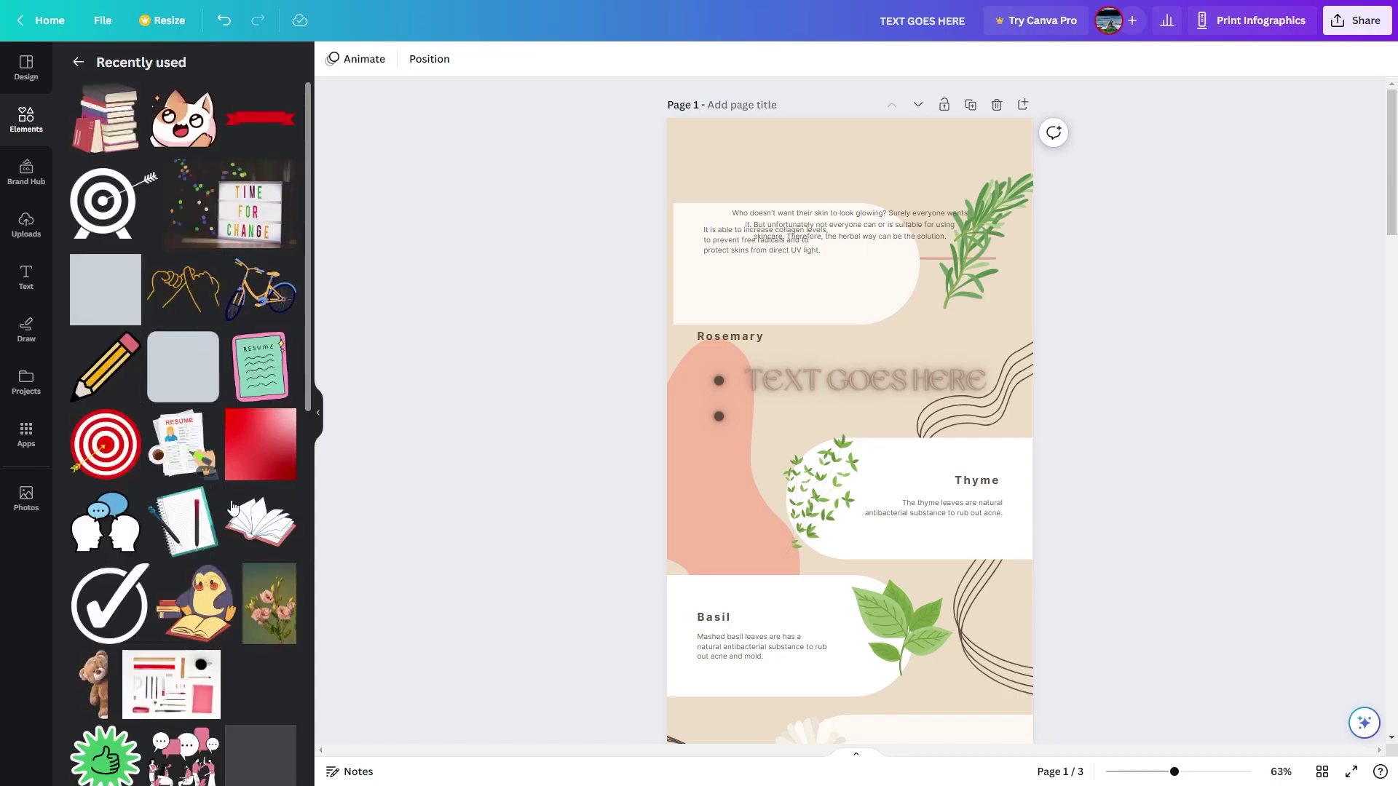
scroll(306, 226, "down", 1)
left_click_drag(319, 225, 335, 162)
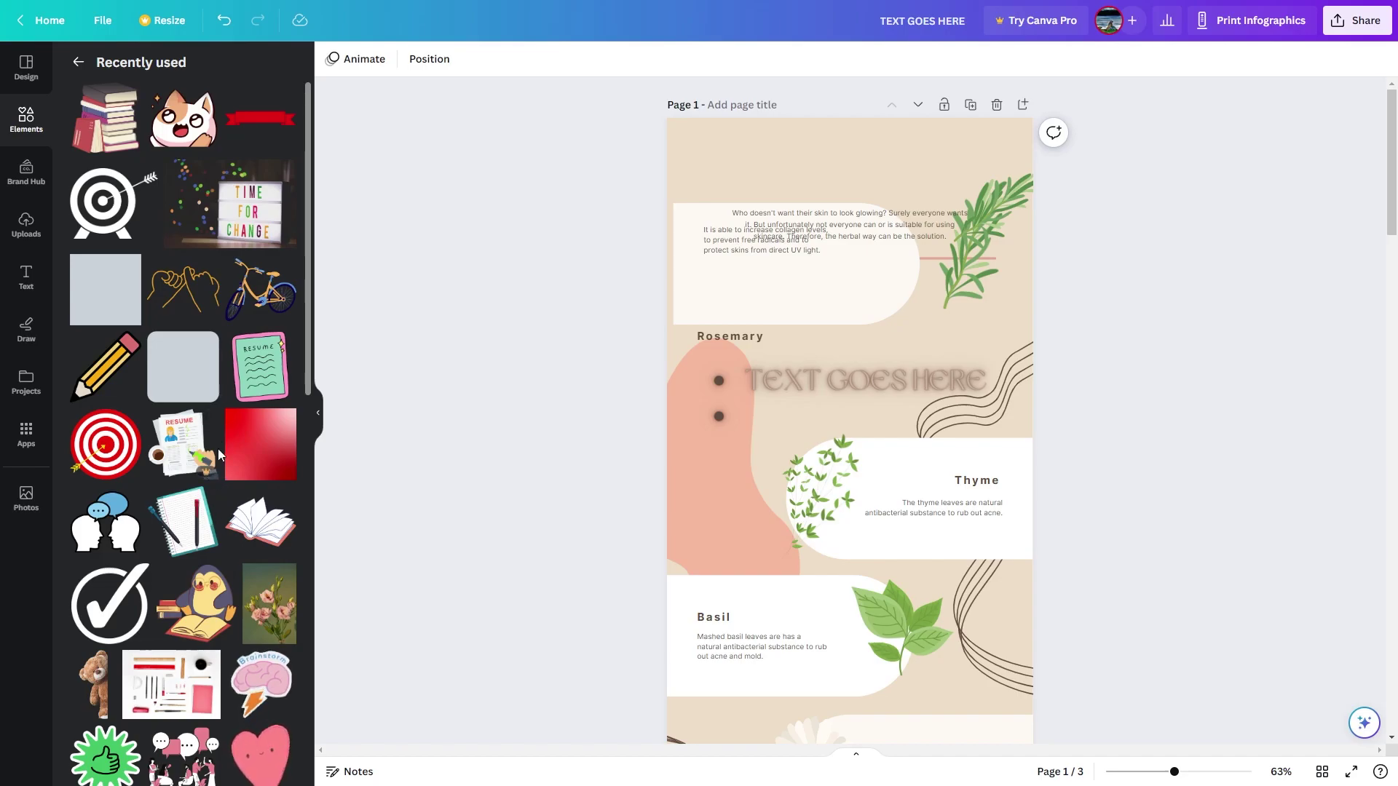
scroll(202, 426, "down", 3)
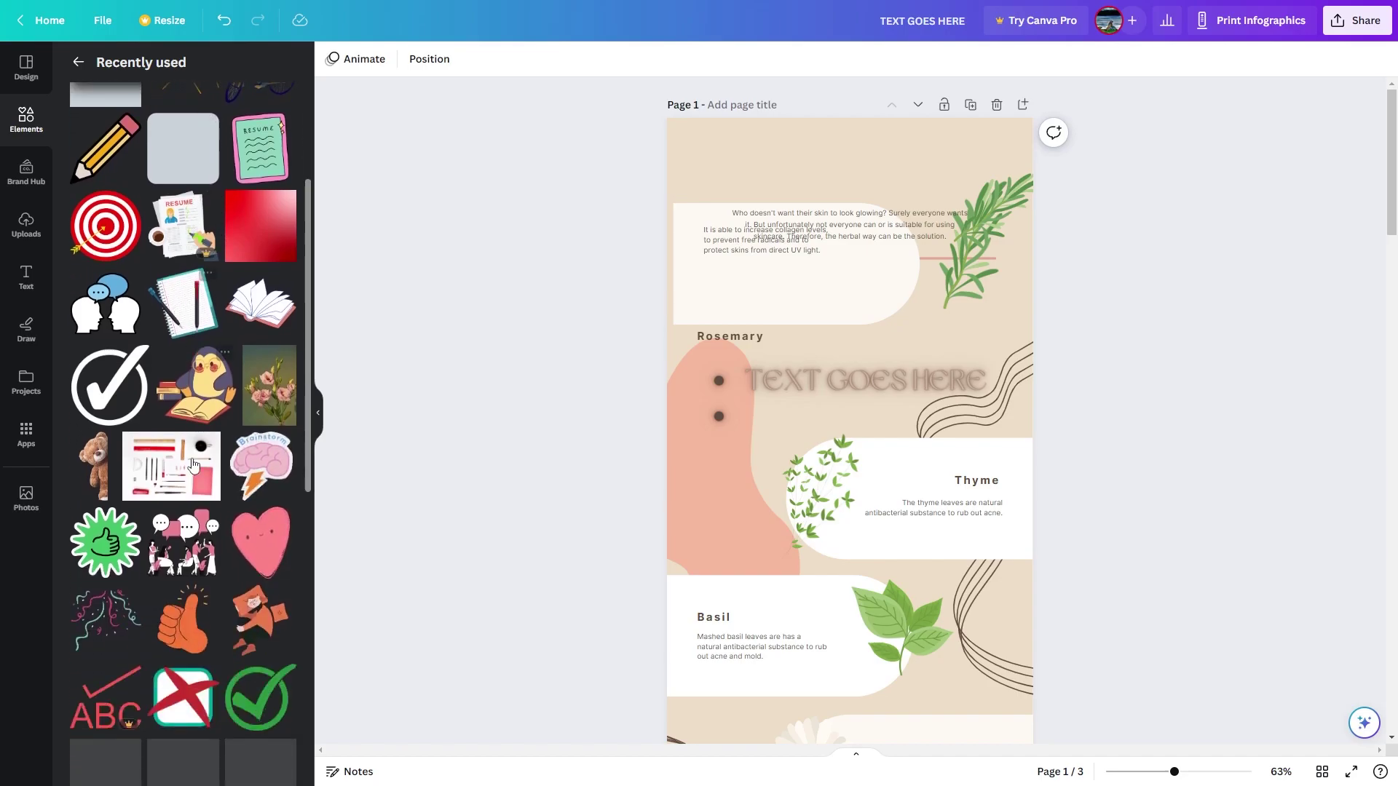
left_click_drag(195, 250, 960, 466)
left_click_drag(976, 352, 904, 161)
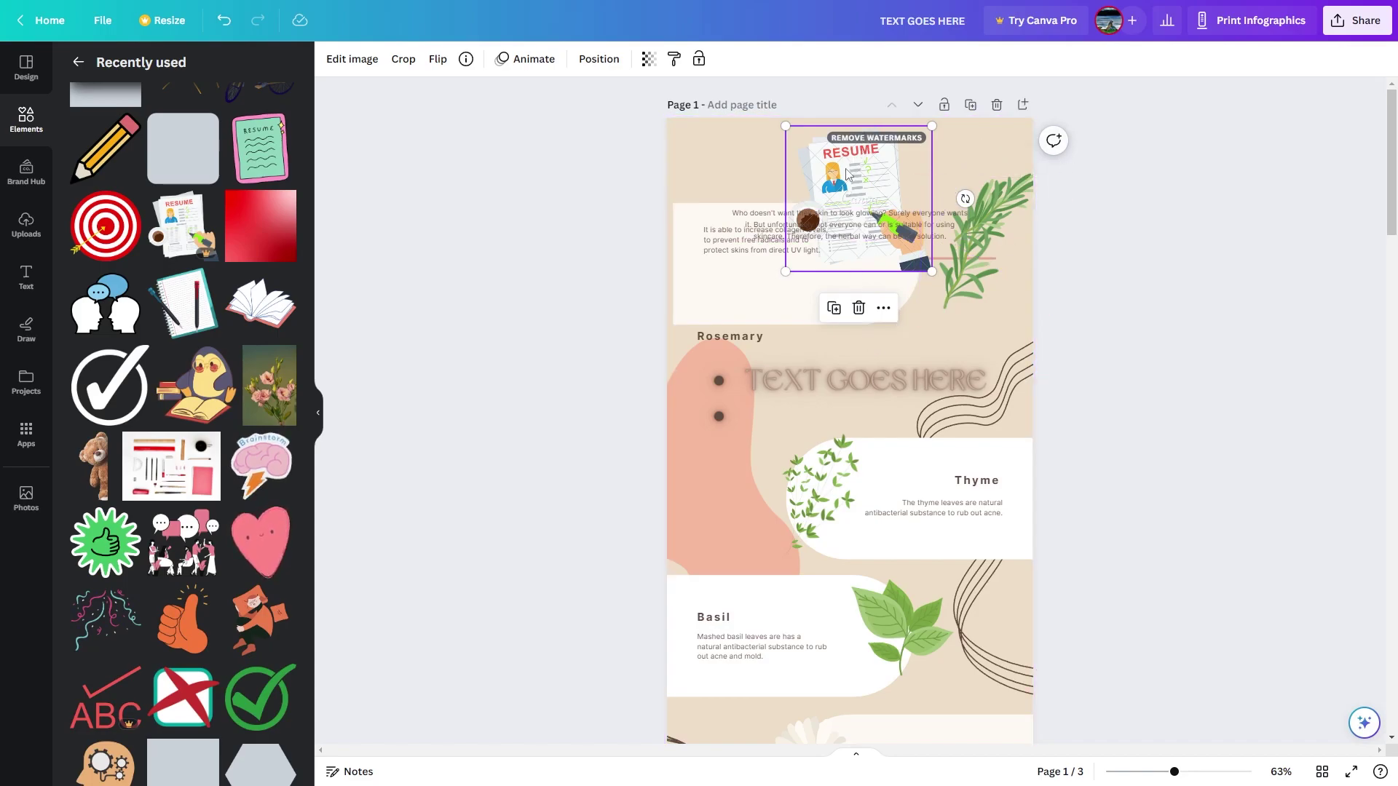
left_click_drag(866, 136, 750, 128)
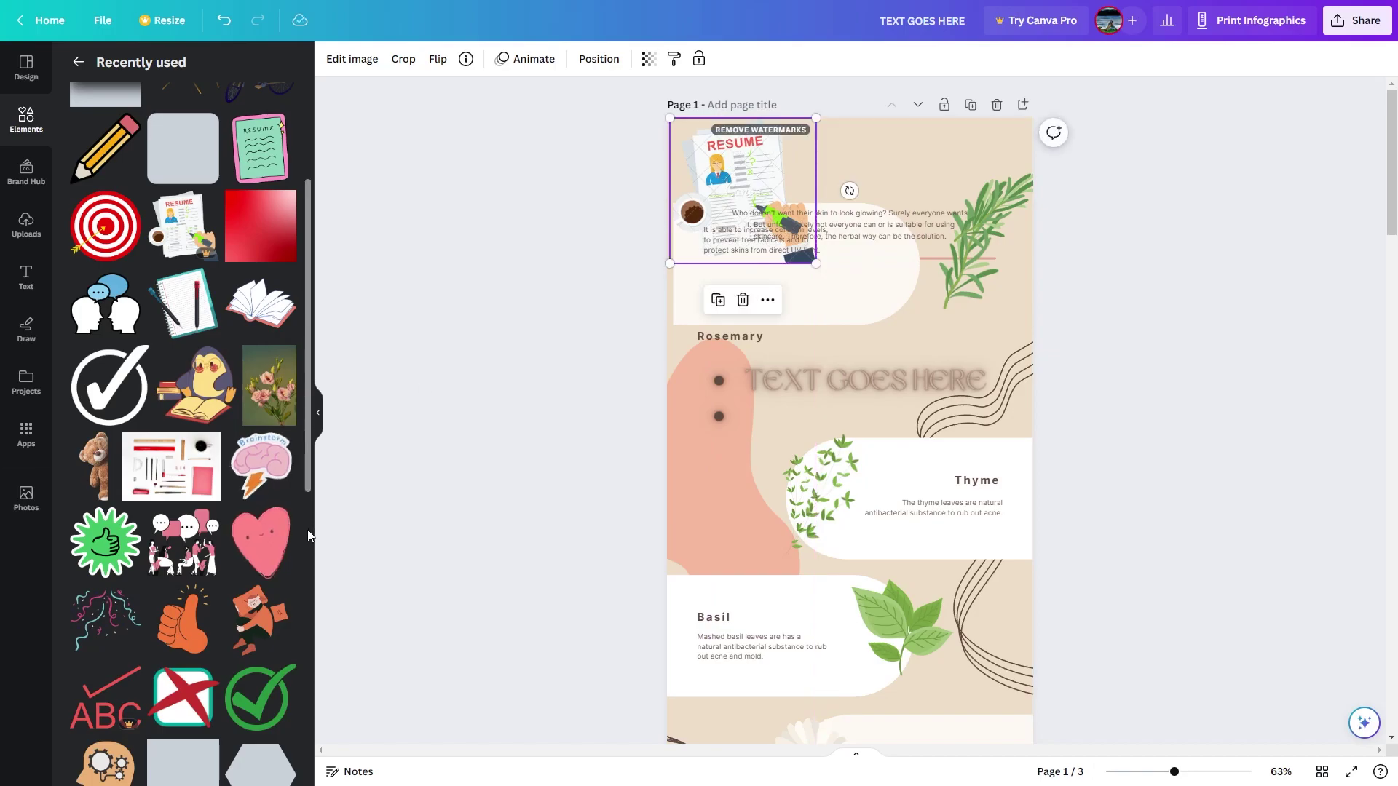
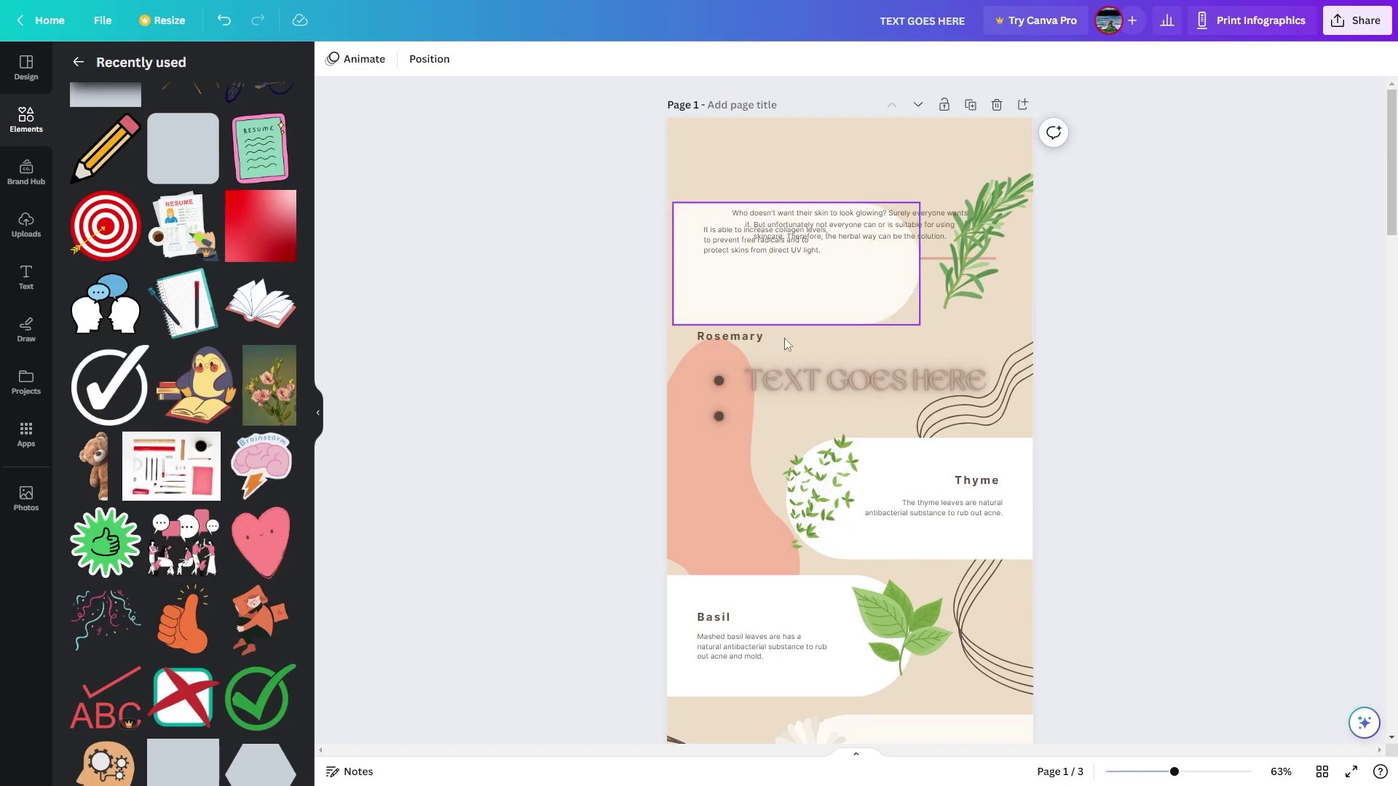
- Move the "TEXT GOES HERE" heading to the top of page 1, above the white text shape
scroll(910, 393, "down", 2)
scroll(845, 388, "up", 2)
left_click_drag(844, 383, 831, 145)
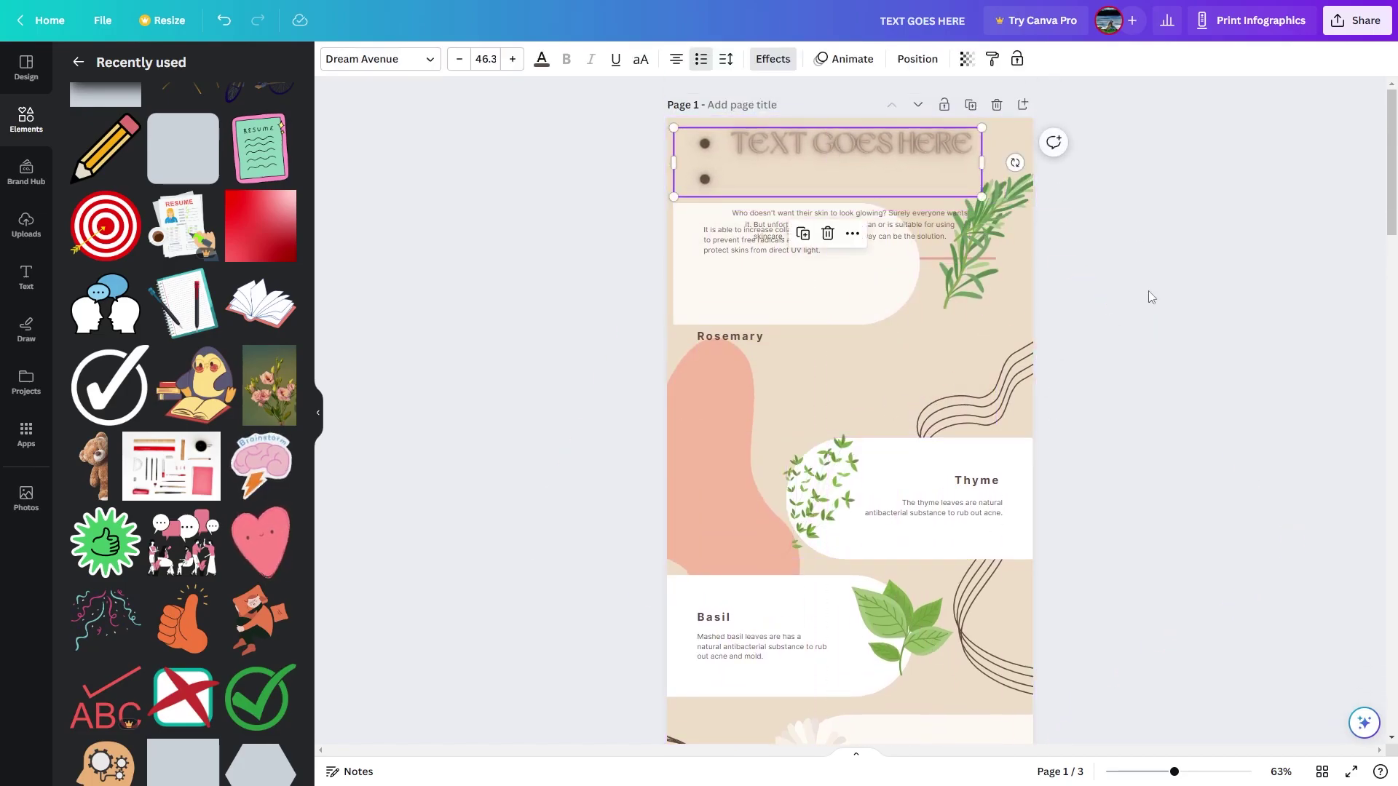
left_click(1213, 266)
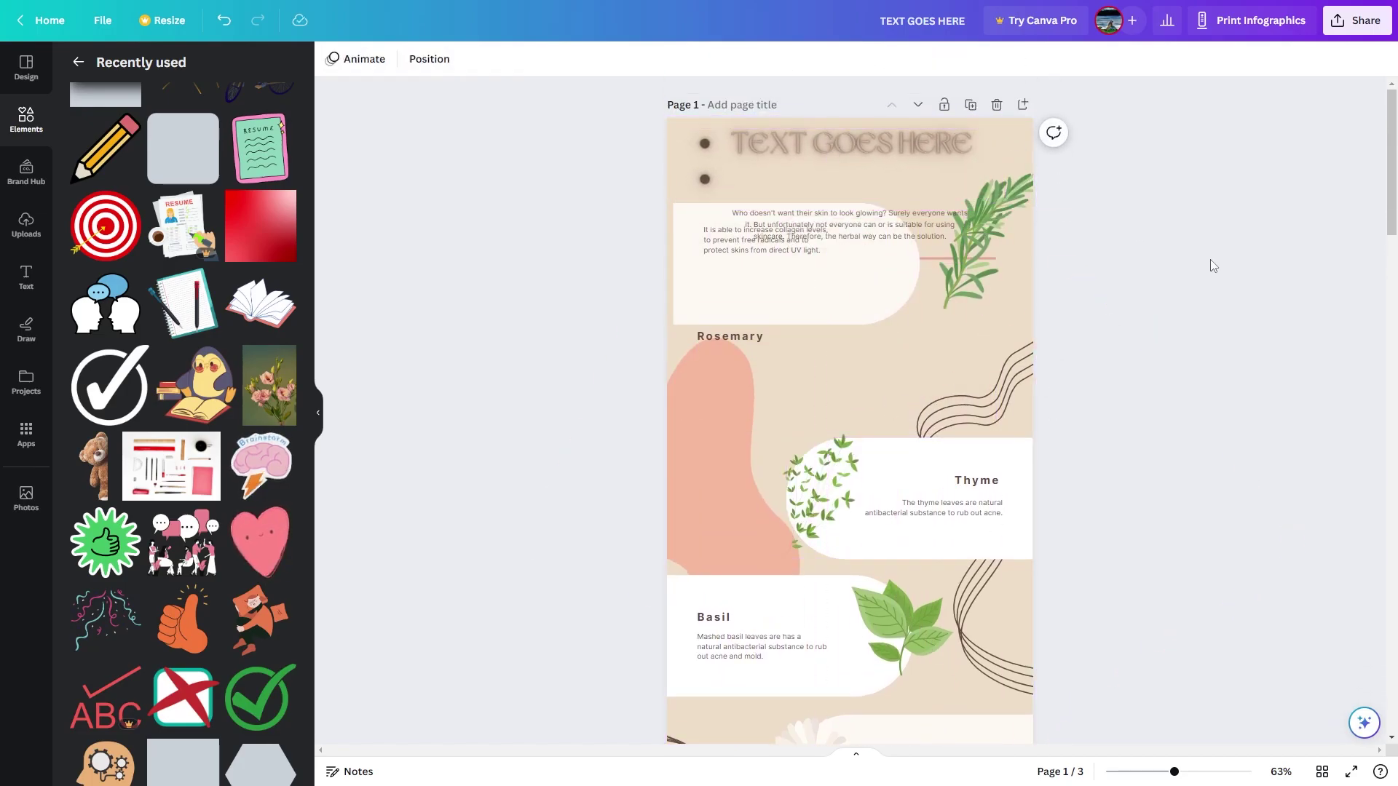
- Review the download file types for the design, pick PDF Standard and close the download options
left_click(1355, 32)
left_click(1331, 243)
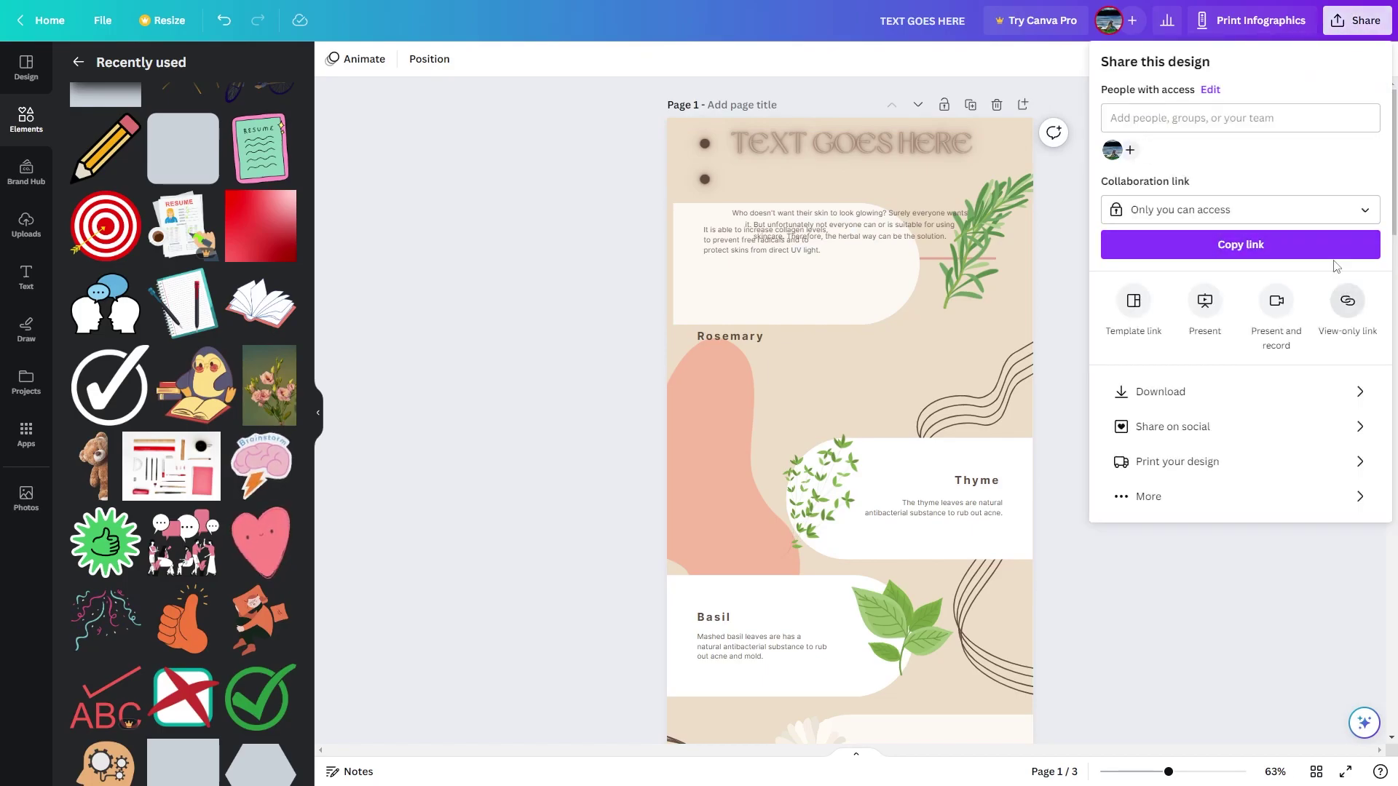
left_click(1353, 394)
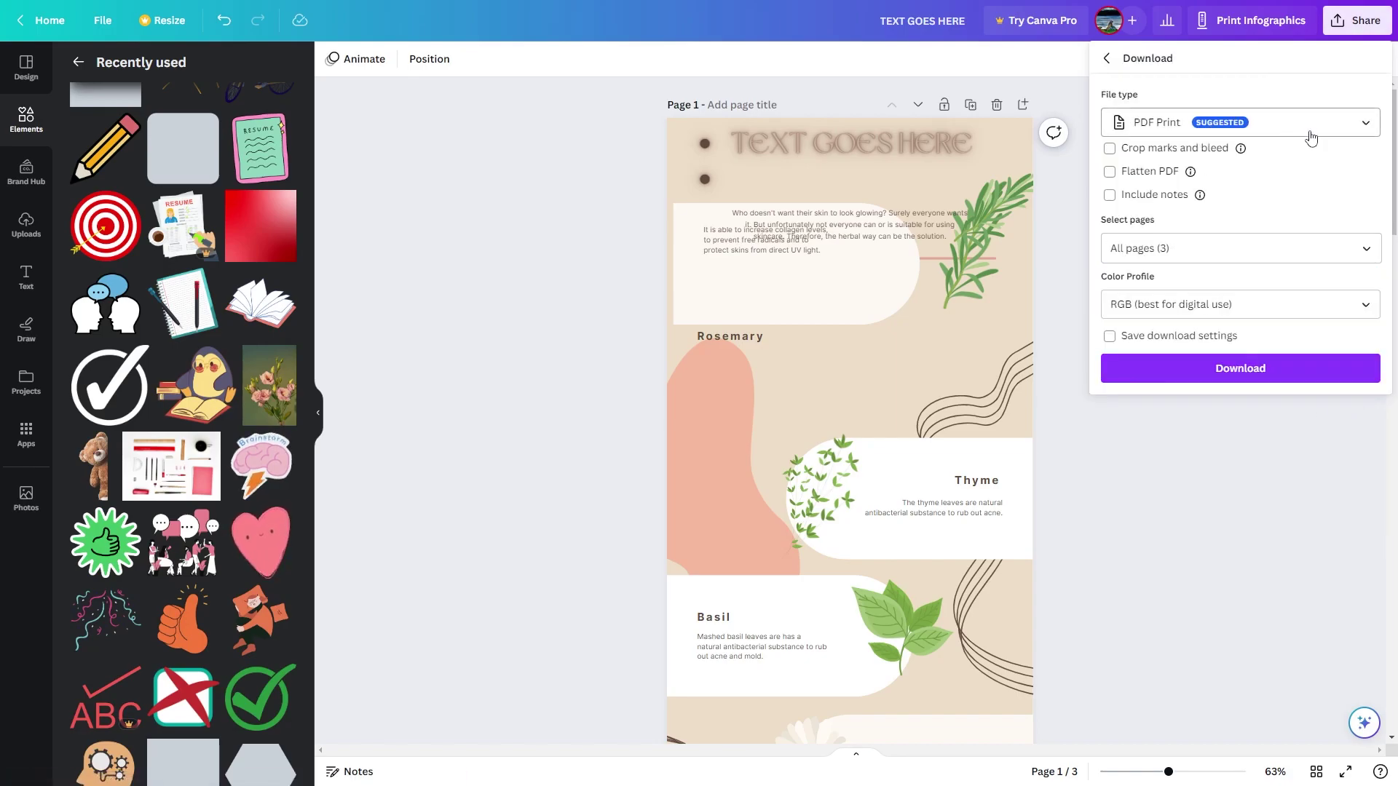
left_click(1370, 124)
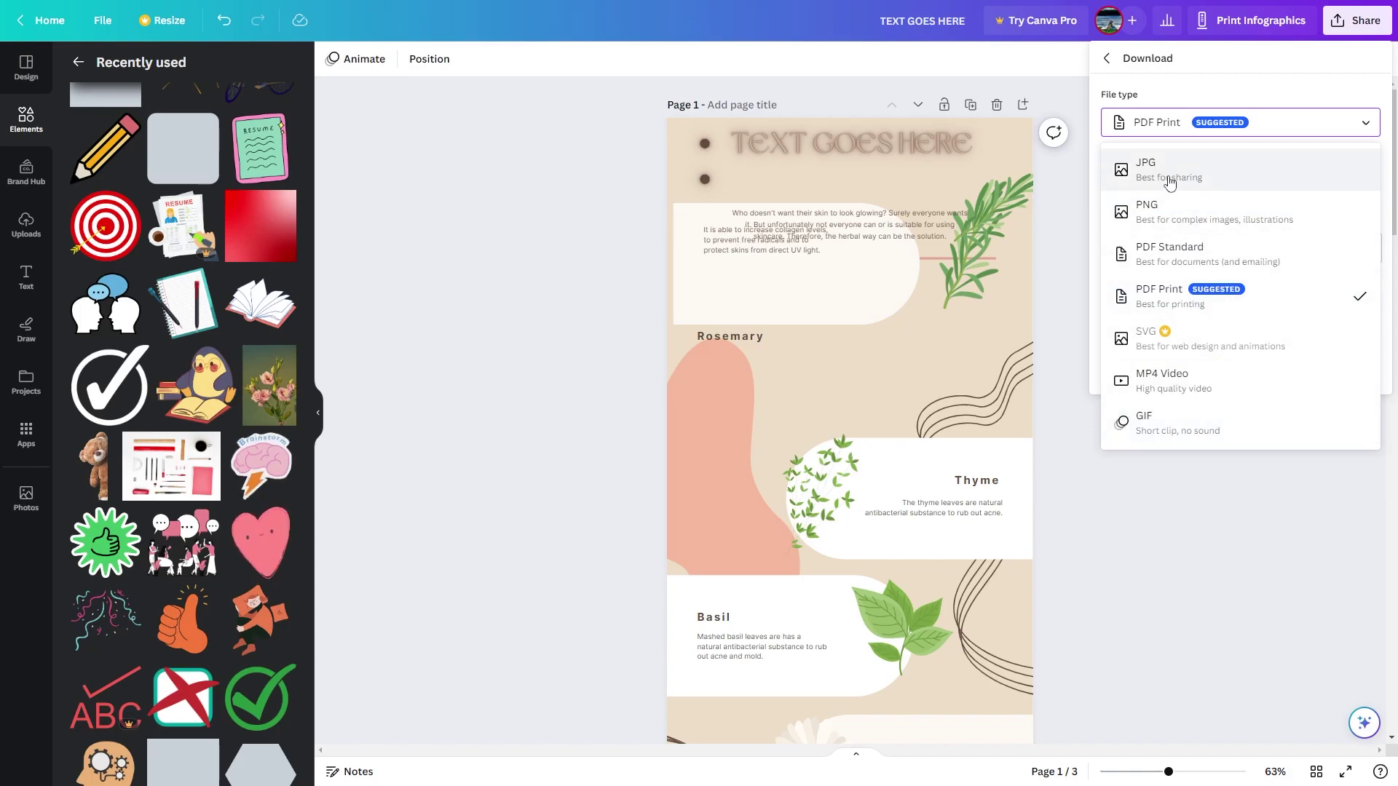
left_click(1162, 253)
left_click(1212, 456)
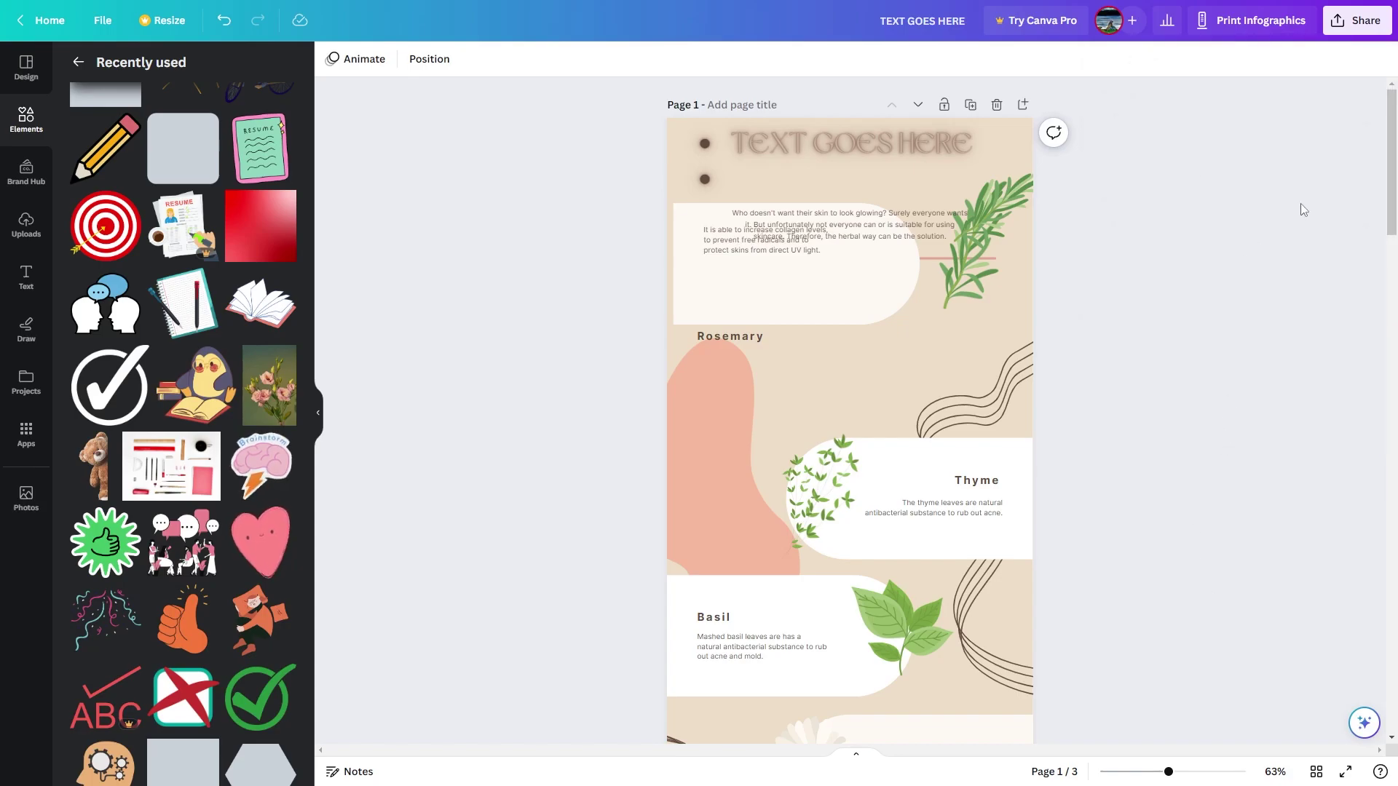
- Open the design's download options and set the file type to PDF Standard
left_click(1333, 26)
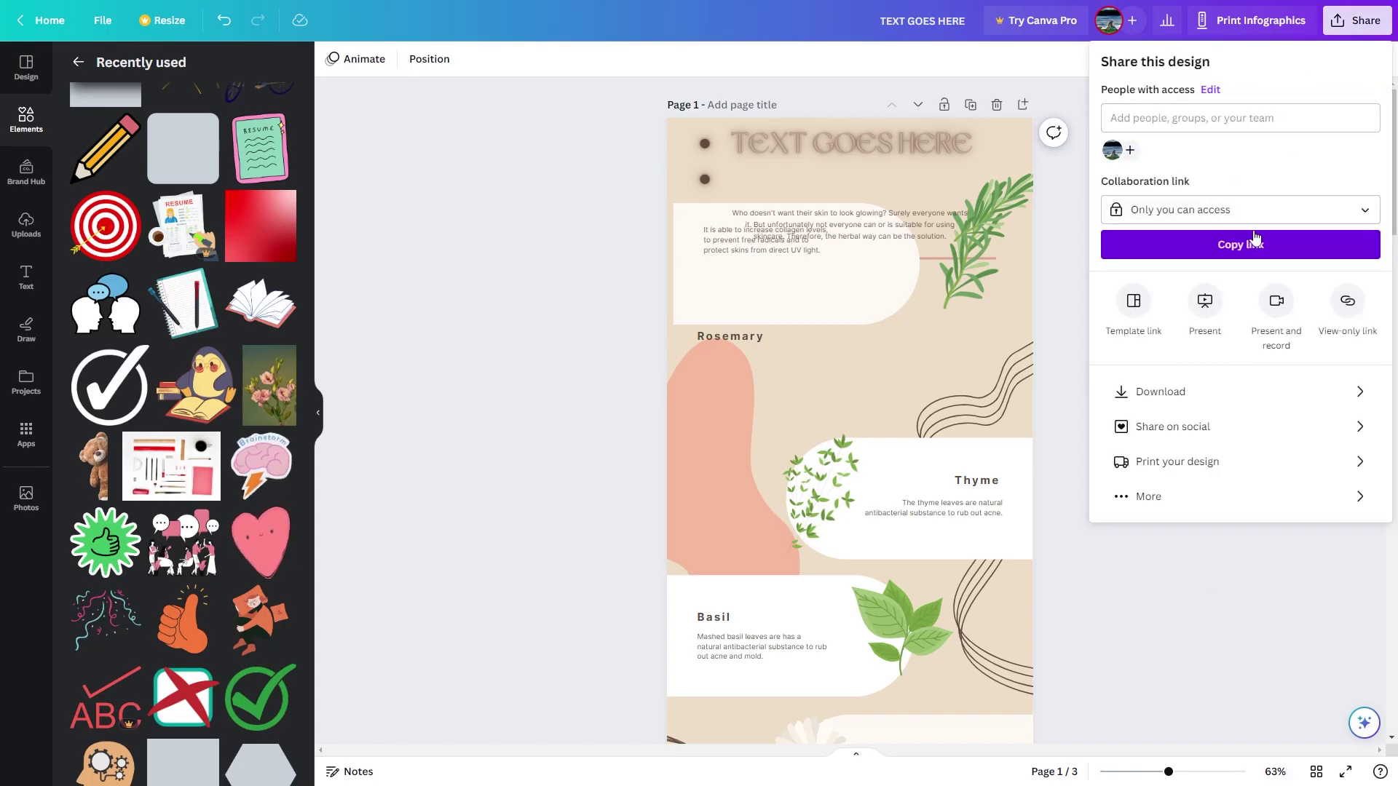
left_click(1360, 393)
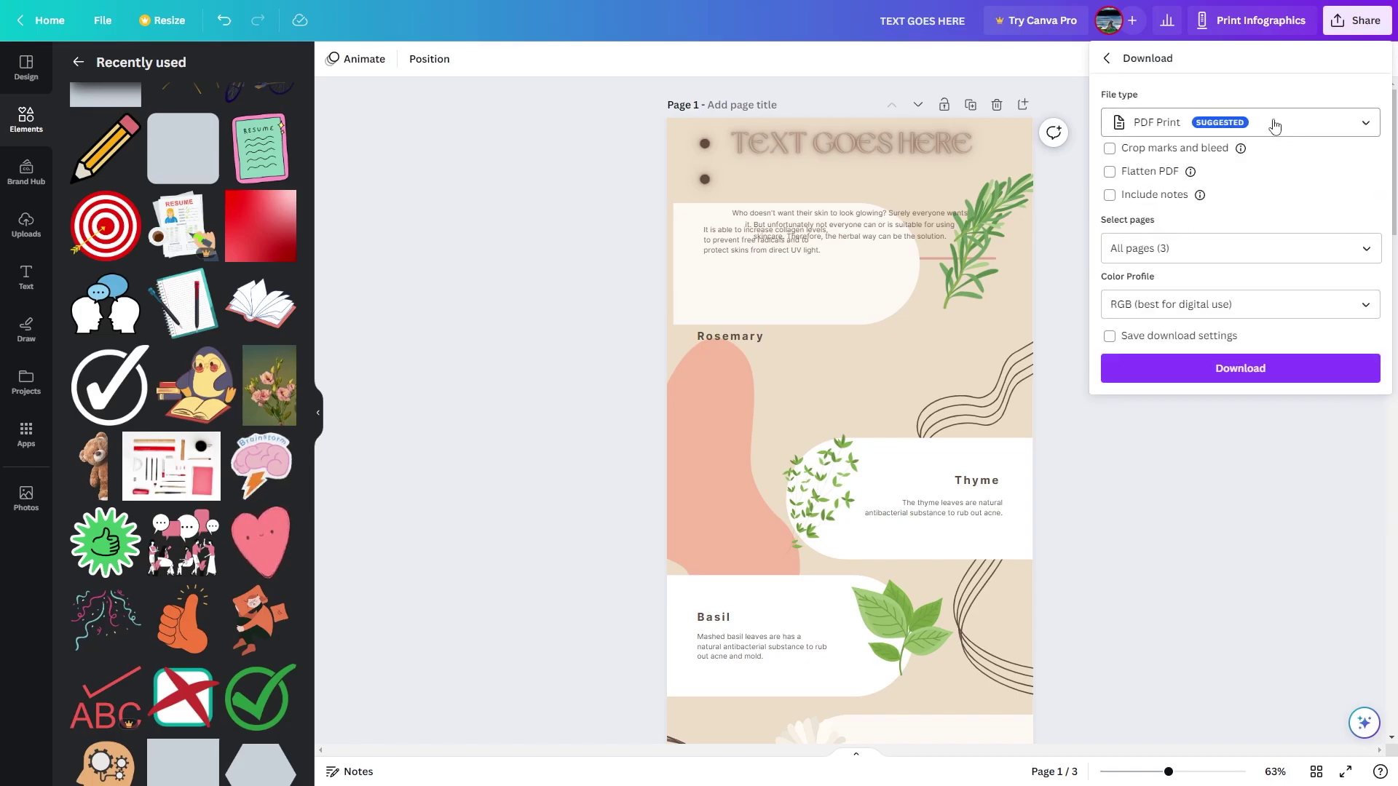
left_click(1324, 132)
left_click(1191, 261)
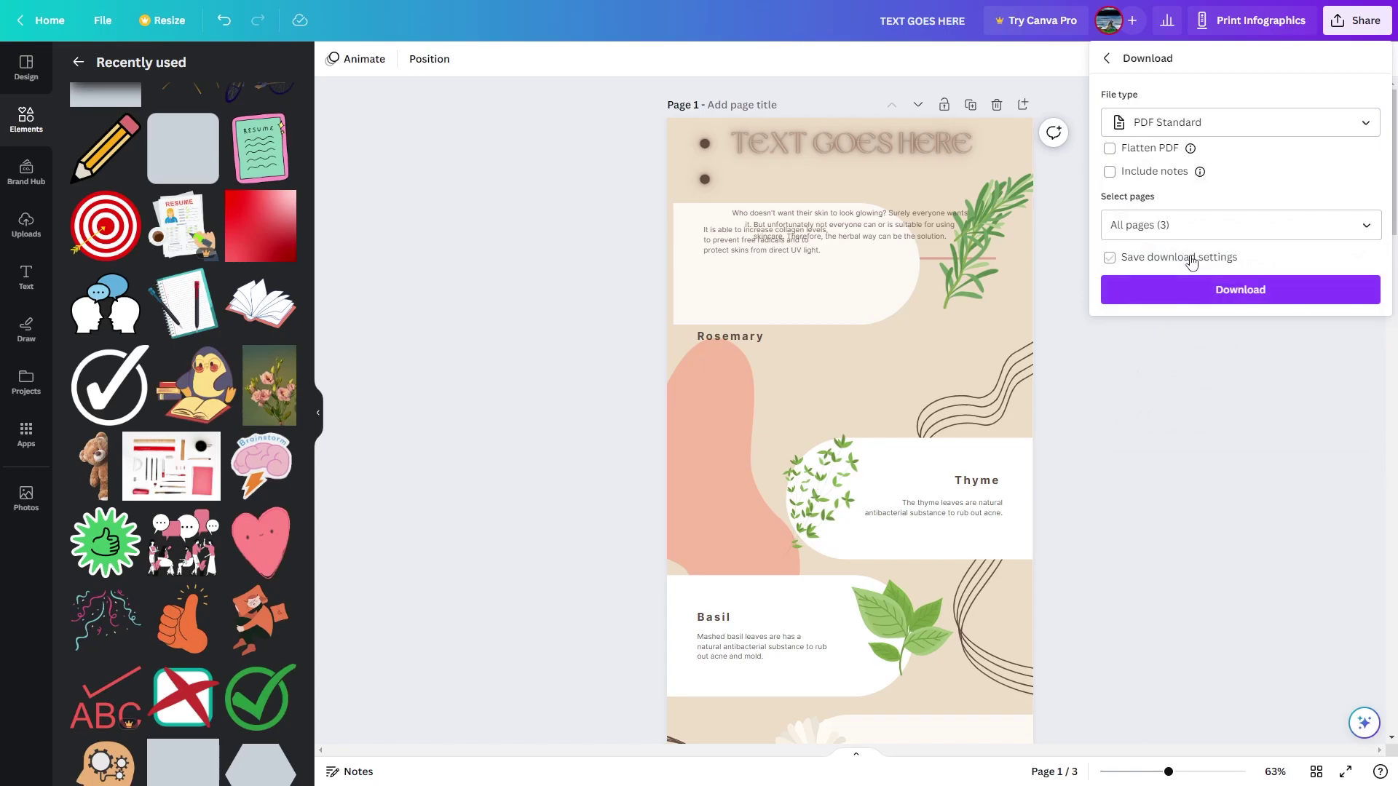
- Exclude page 2 from the download so that only pages 1 and 3 are selected
left_click(1382, 229)
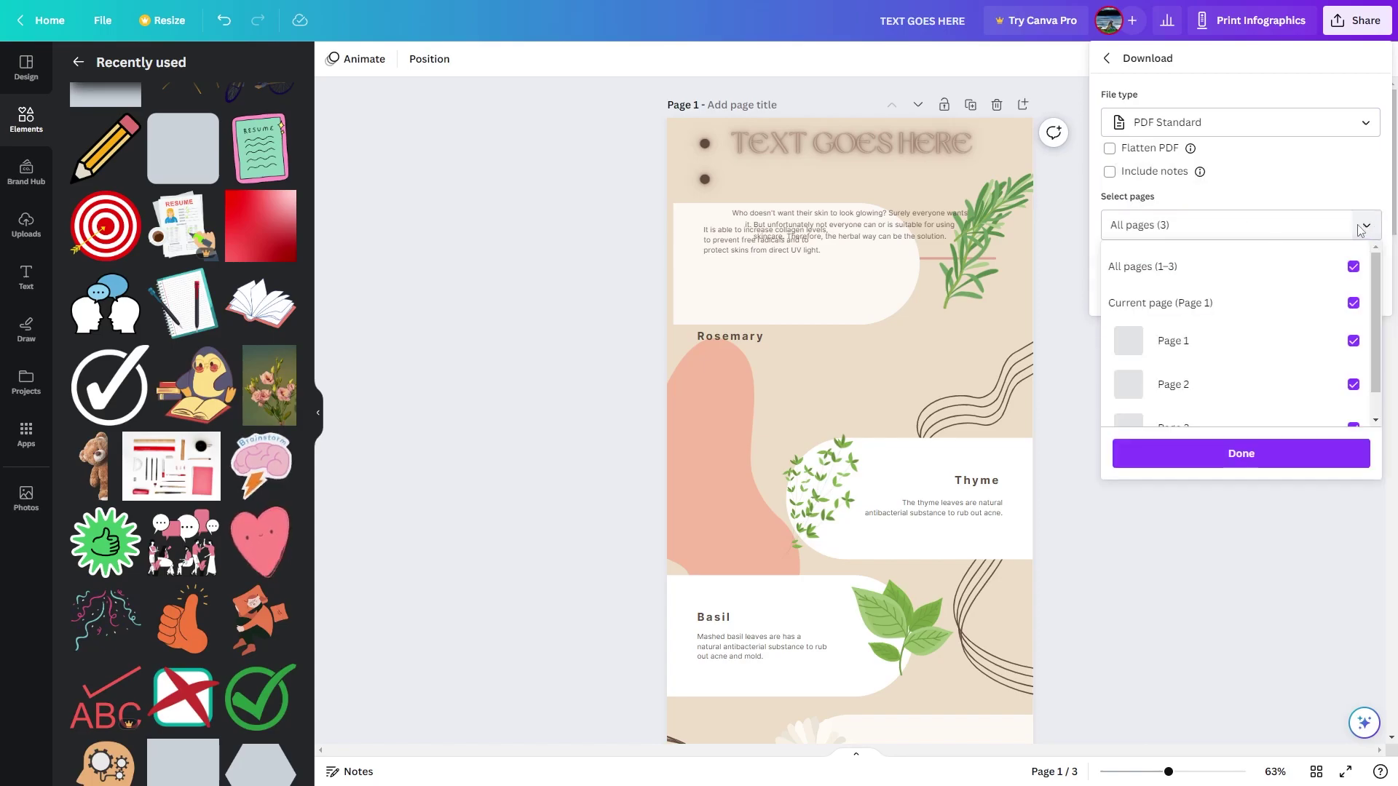
scroll(1173, 408, "down", 1)
scroll(1185, 378, "up", 1)
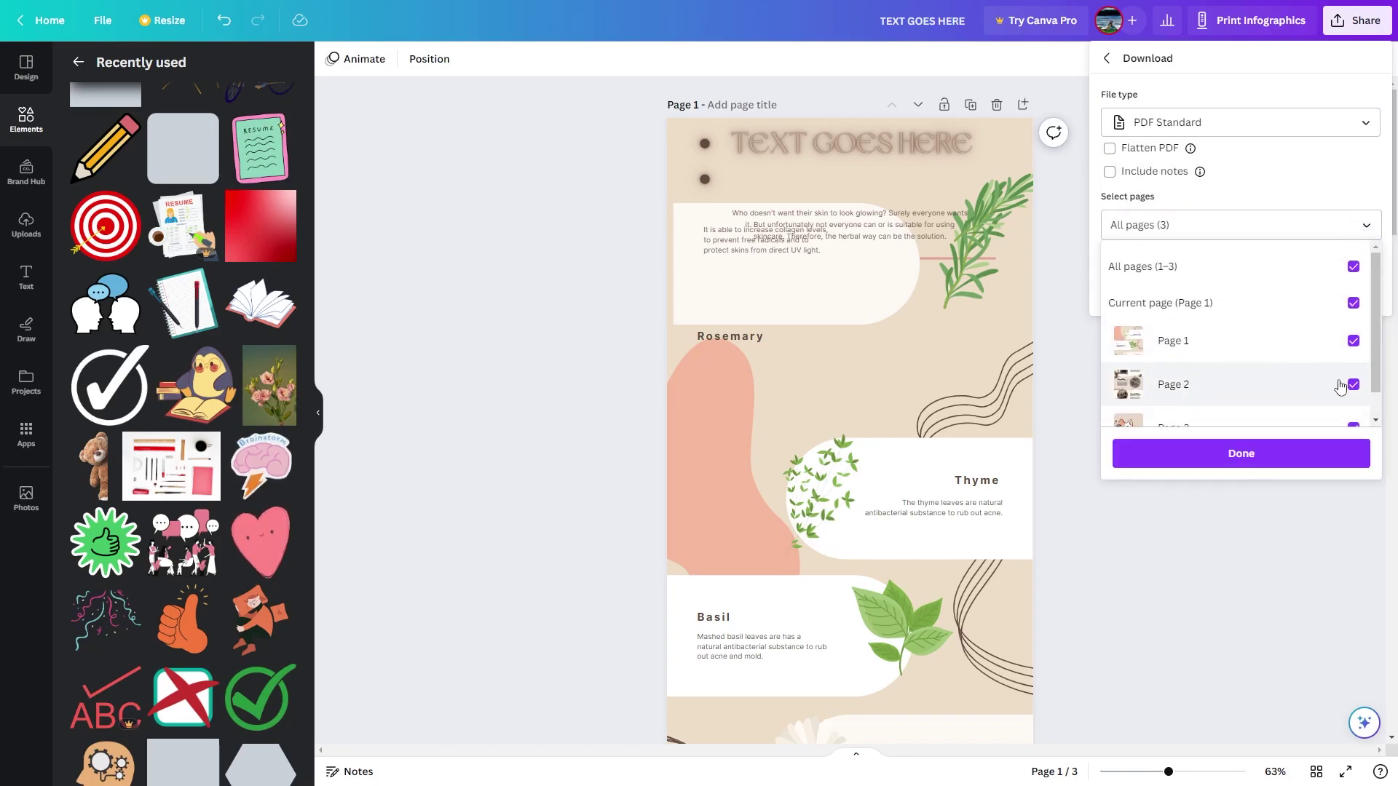
left_click(1353, 384)
scroll(1288, 375, "down", 1)
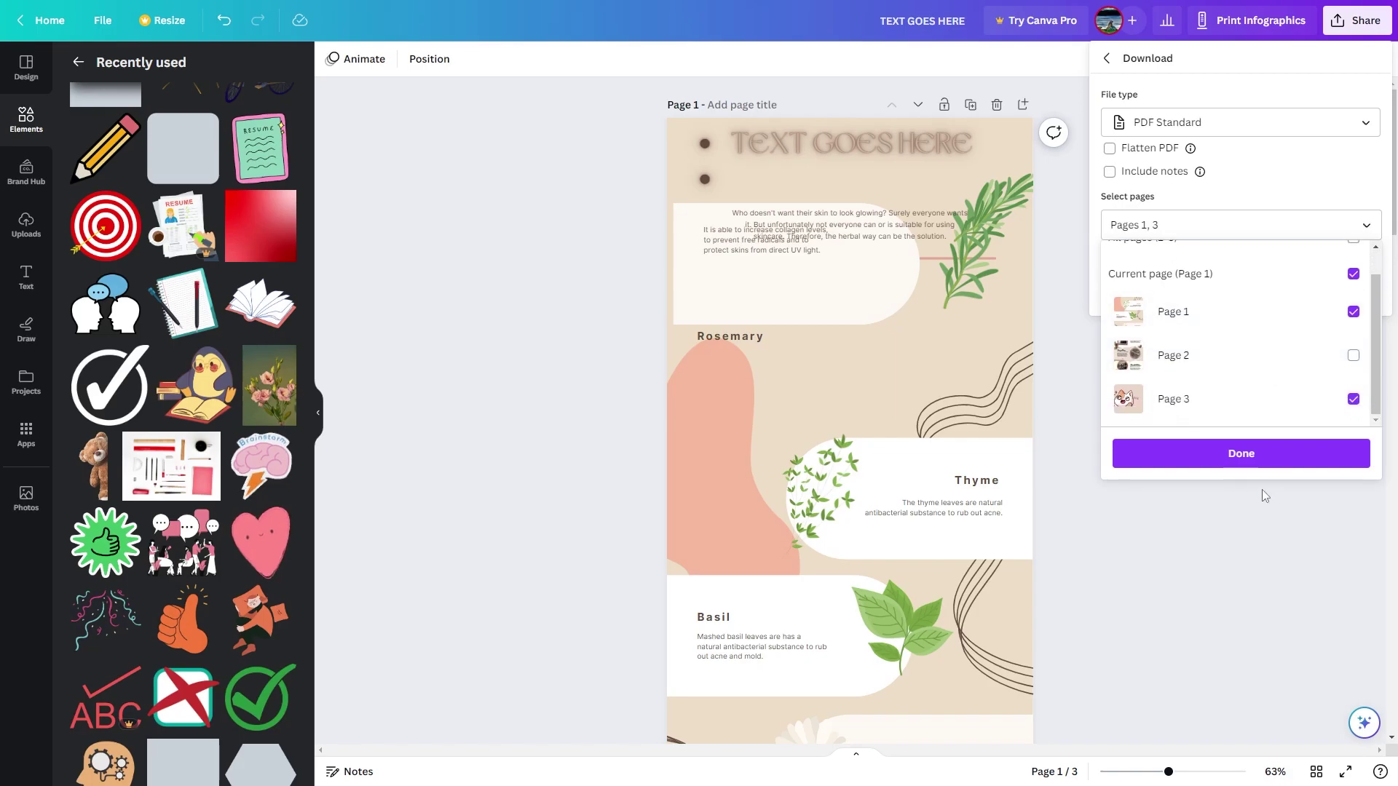
left_click(1234, 460)
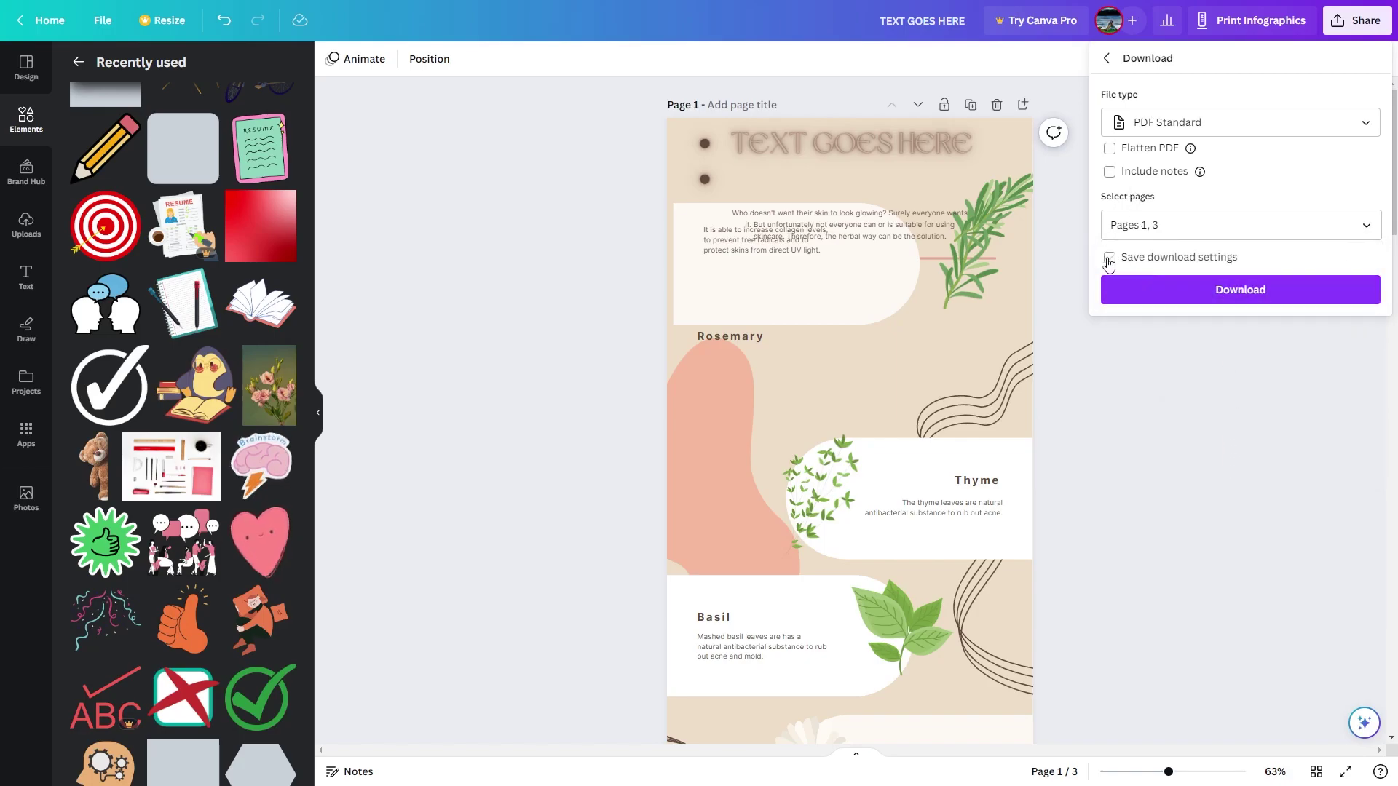
- Download the selected infographic pages and dismiss the download notice
left_click(1194, 291)
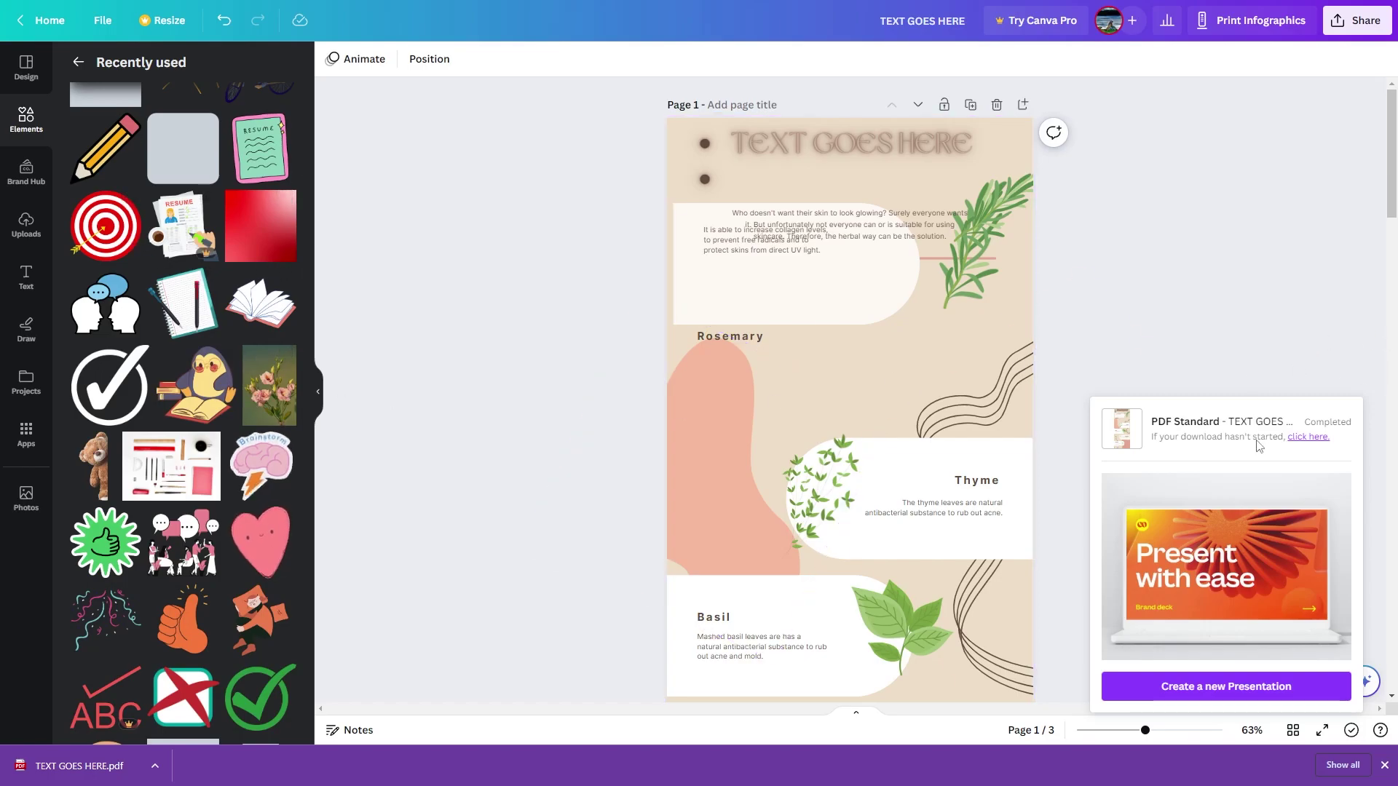
left_click(1234, 308)
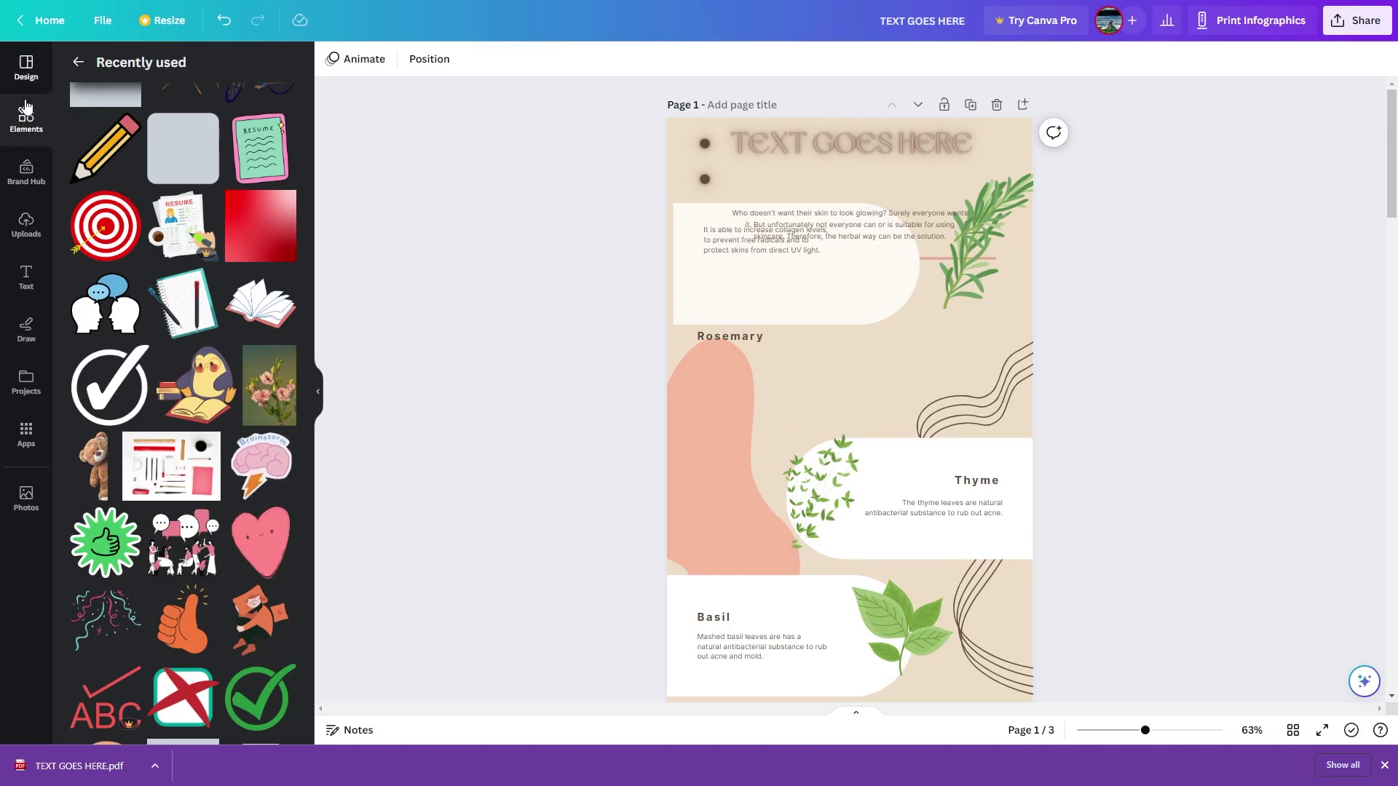
left_click_drag(308, 391, 311, 604)
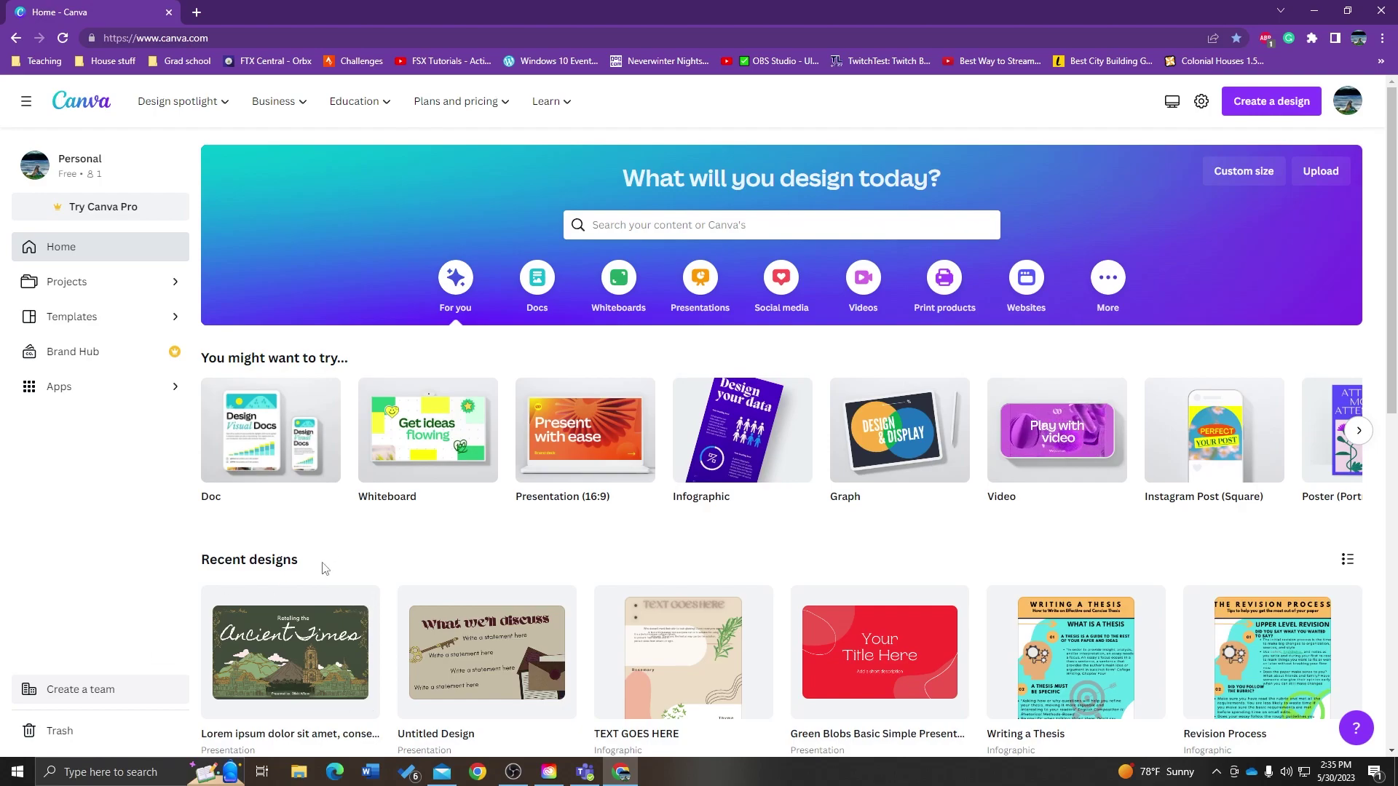
- Open the Projects page and examine the saved designs and the Owner, Category and Date modified filters
left_click(171, 282)
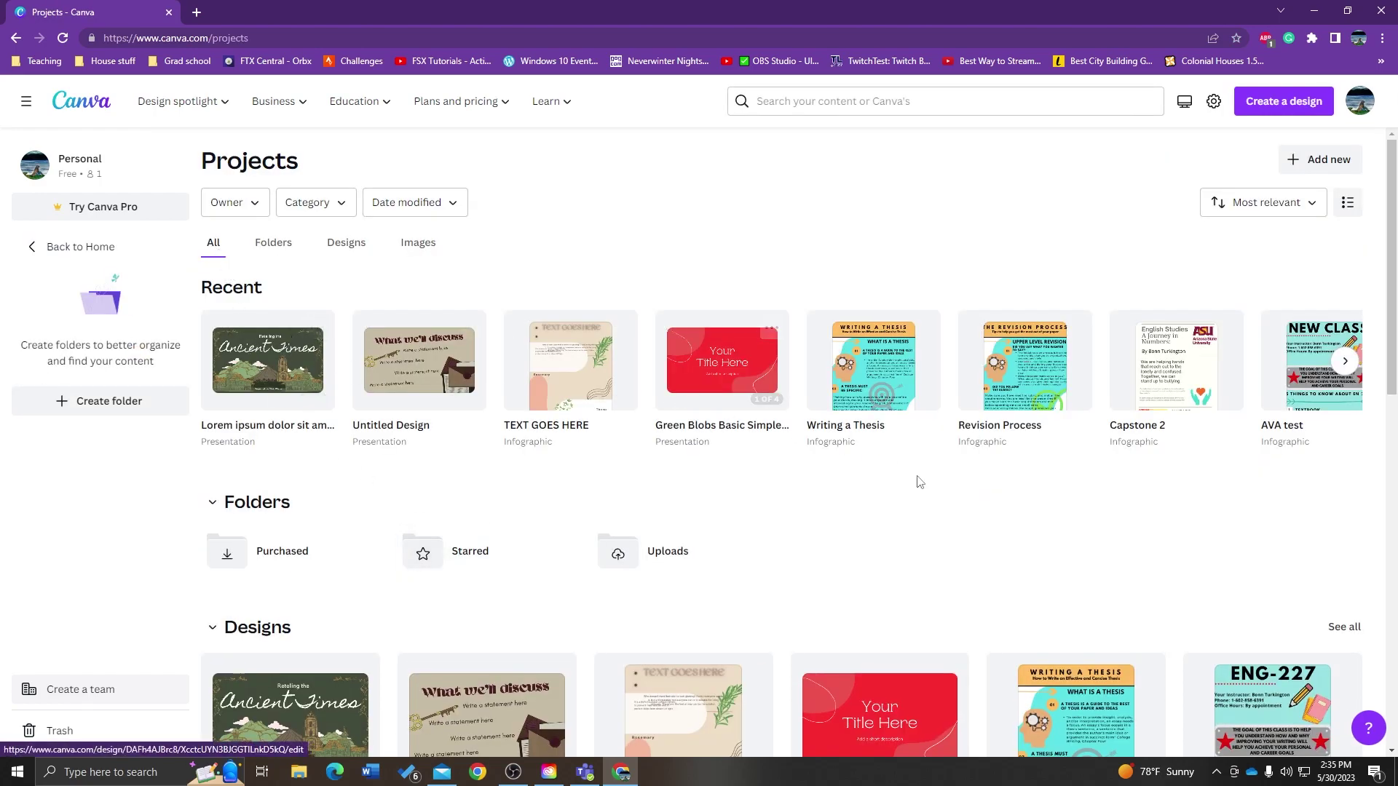
scroll(386, 626, "down", 1)
scroll(328, 568, "up", 1)
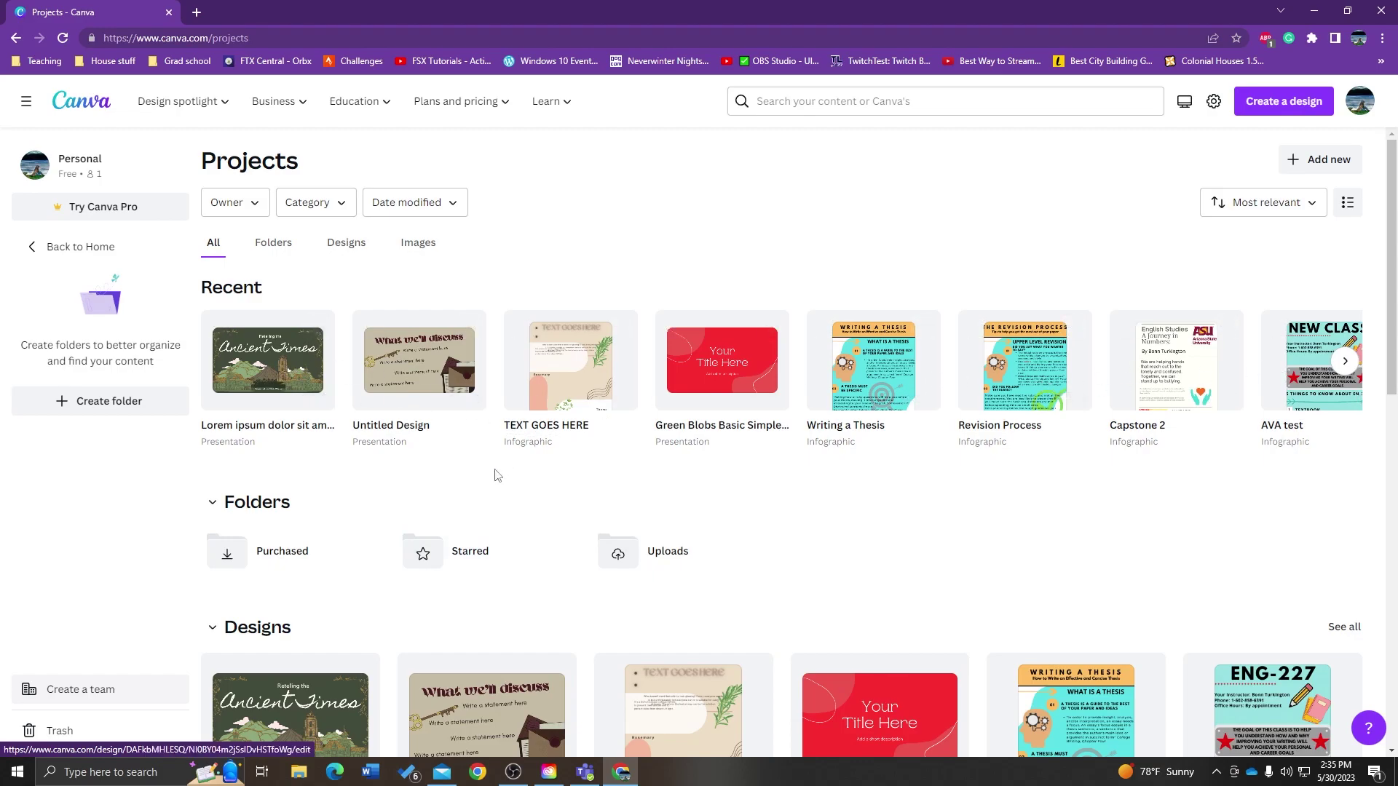
left_click(261, 204)
left_click(341, 206)
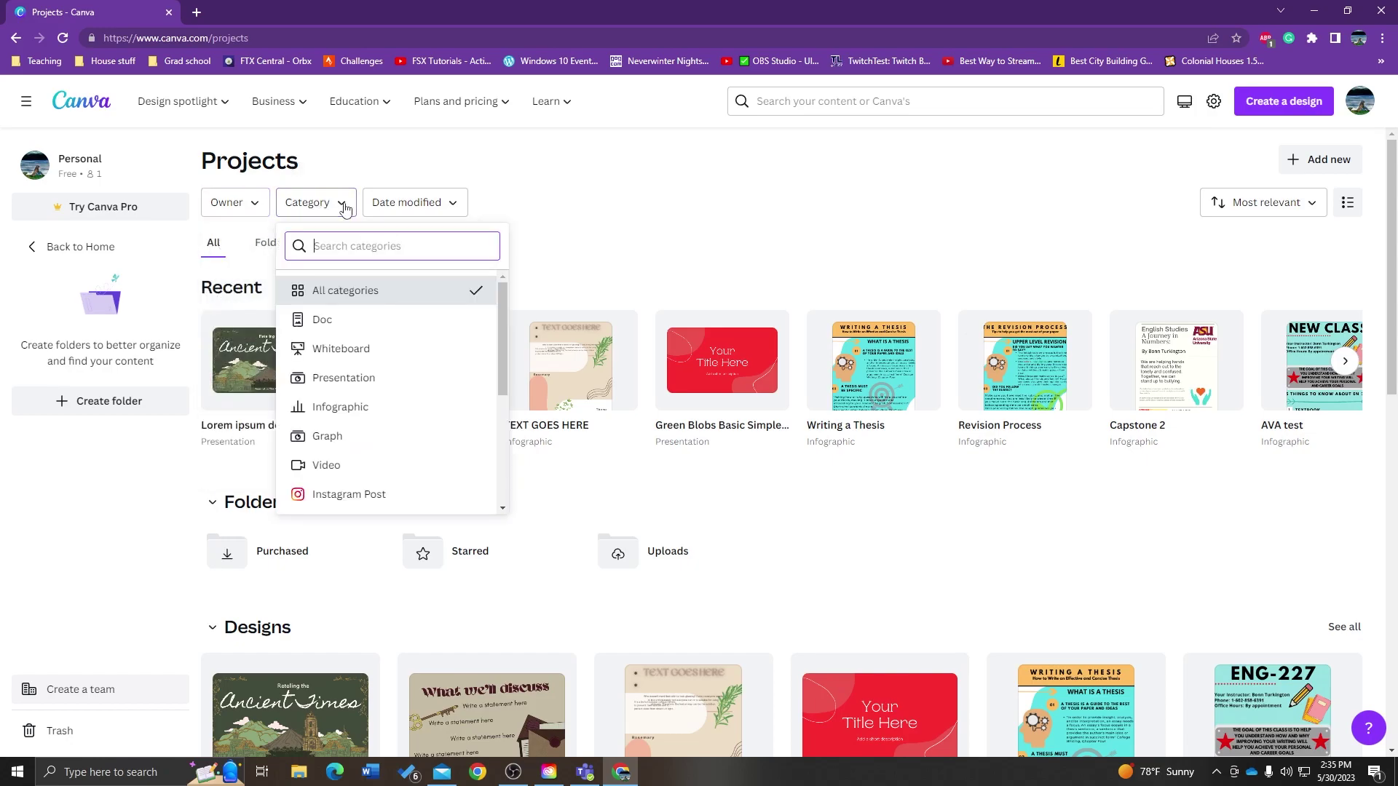
left_click(427, 210)
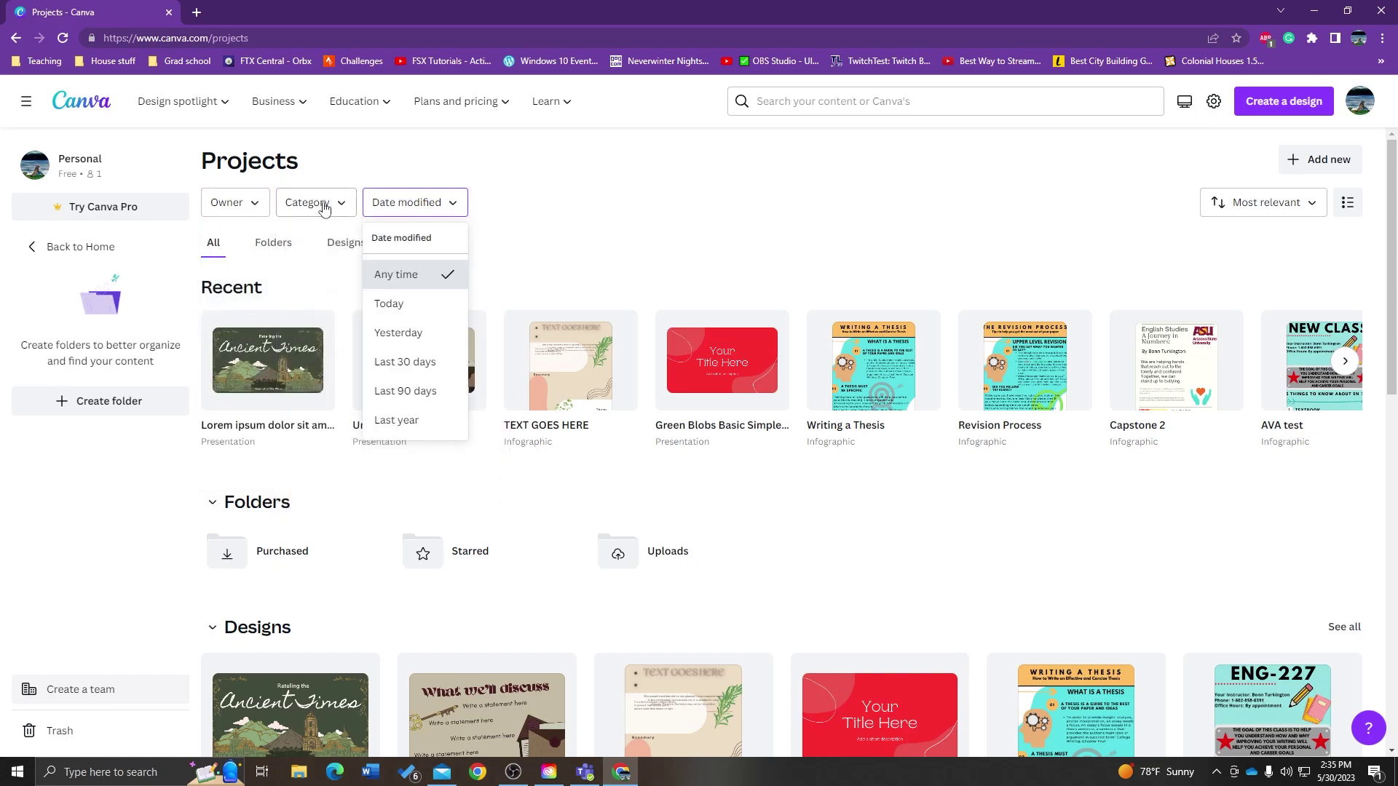
left_click(832, 206)
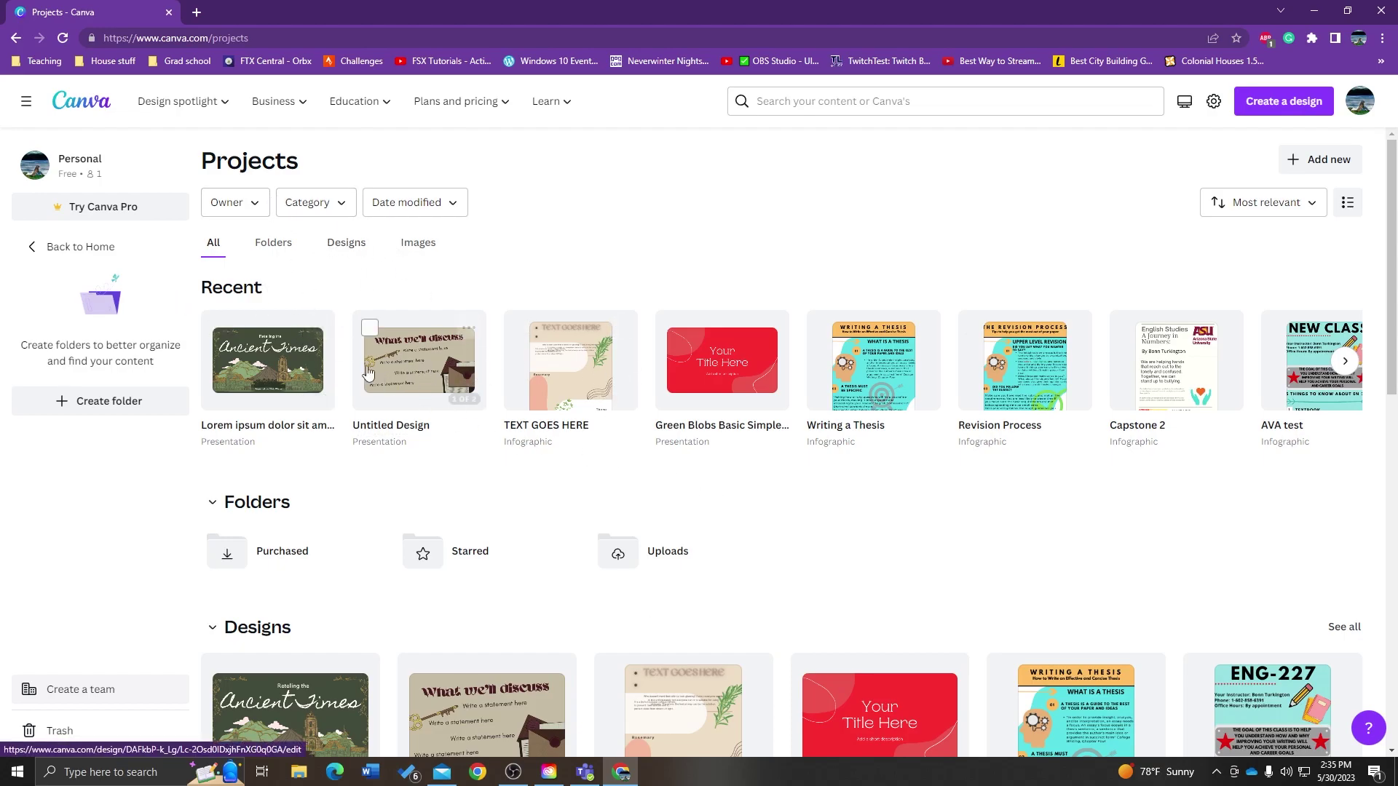
left_click(406, 359)
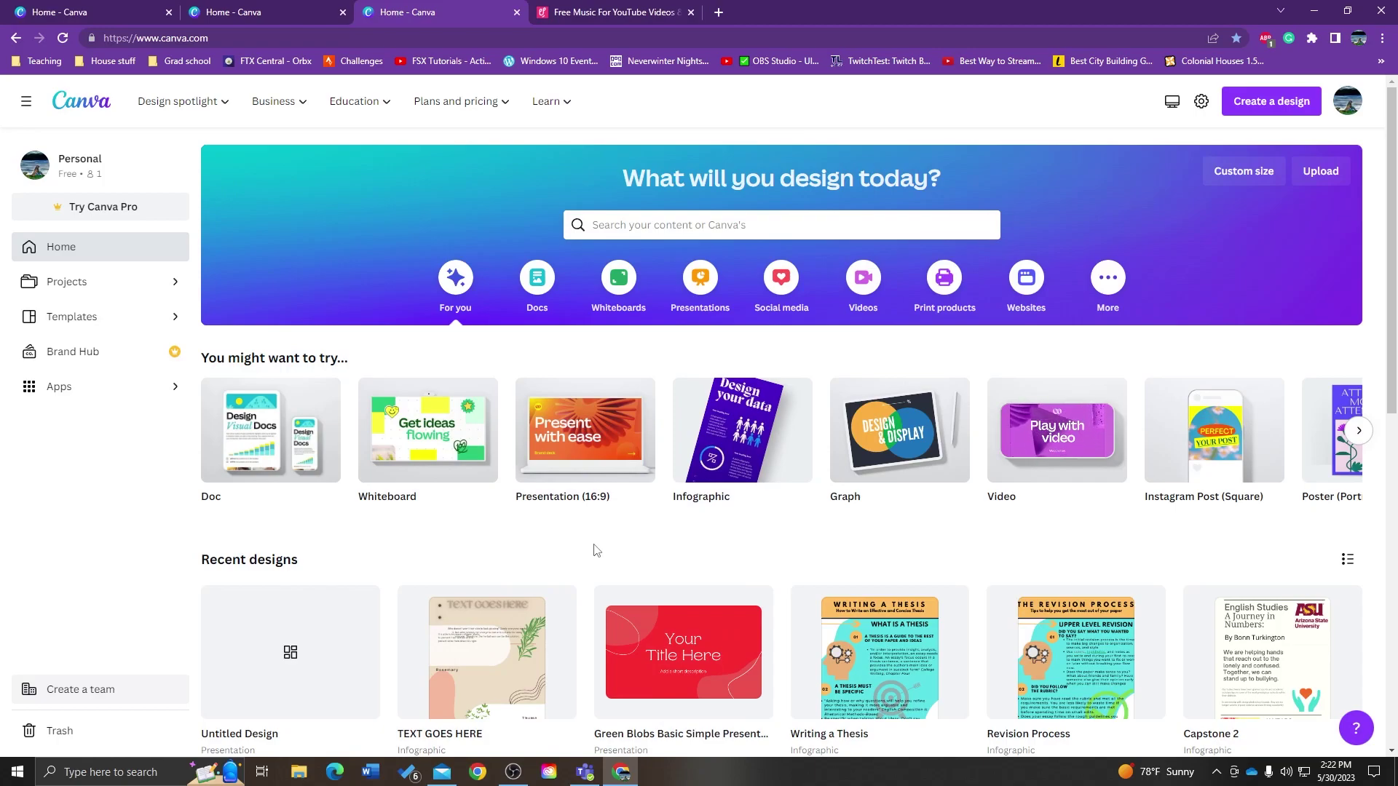
- Create a blank Presentation (16:9) and apply the title page of the Simple Vintage Illustration History Ancient Times Report template to page 1
mouse_move(574, 515)
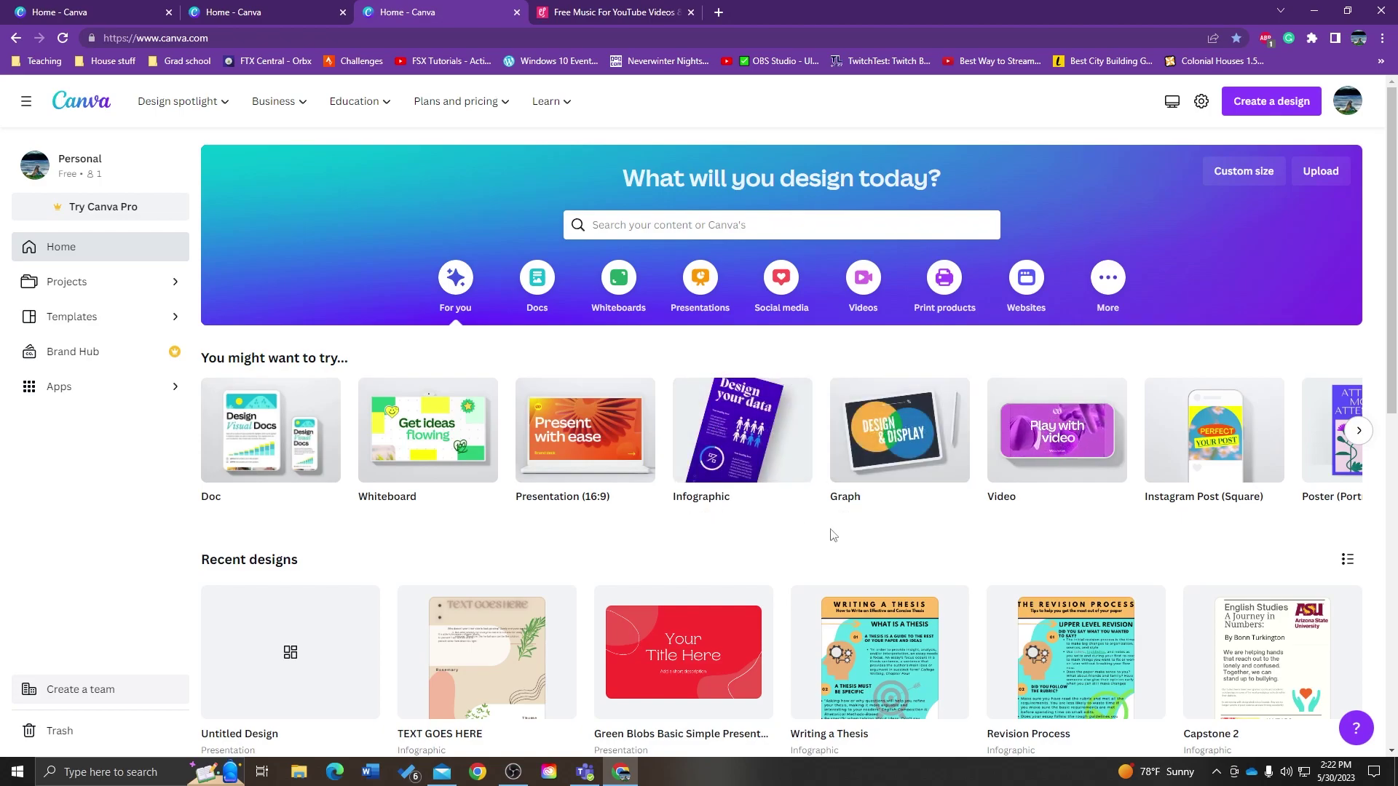
left_click(1360, 437)
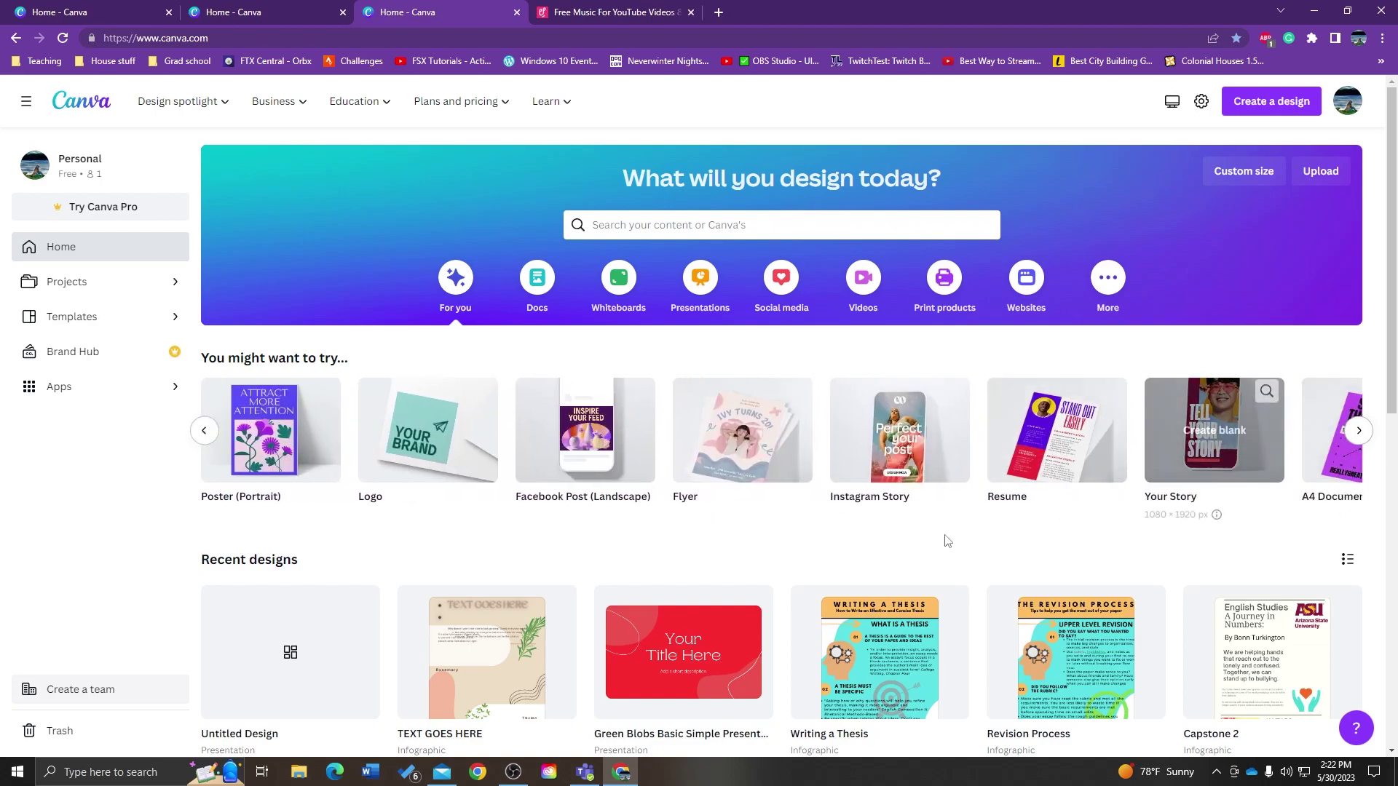
left_click(204, 436)
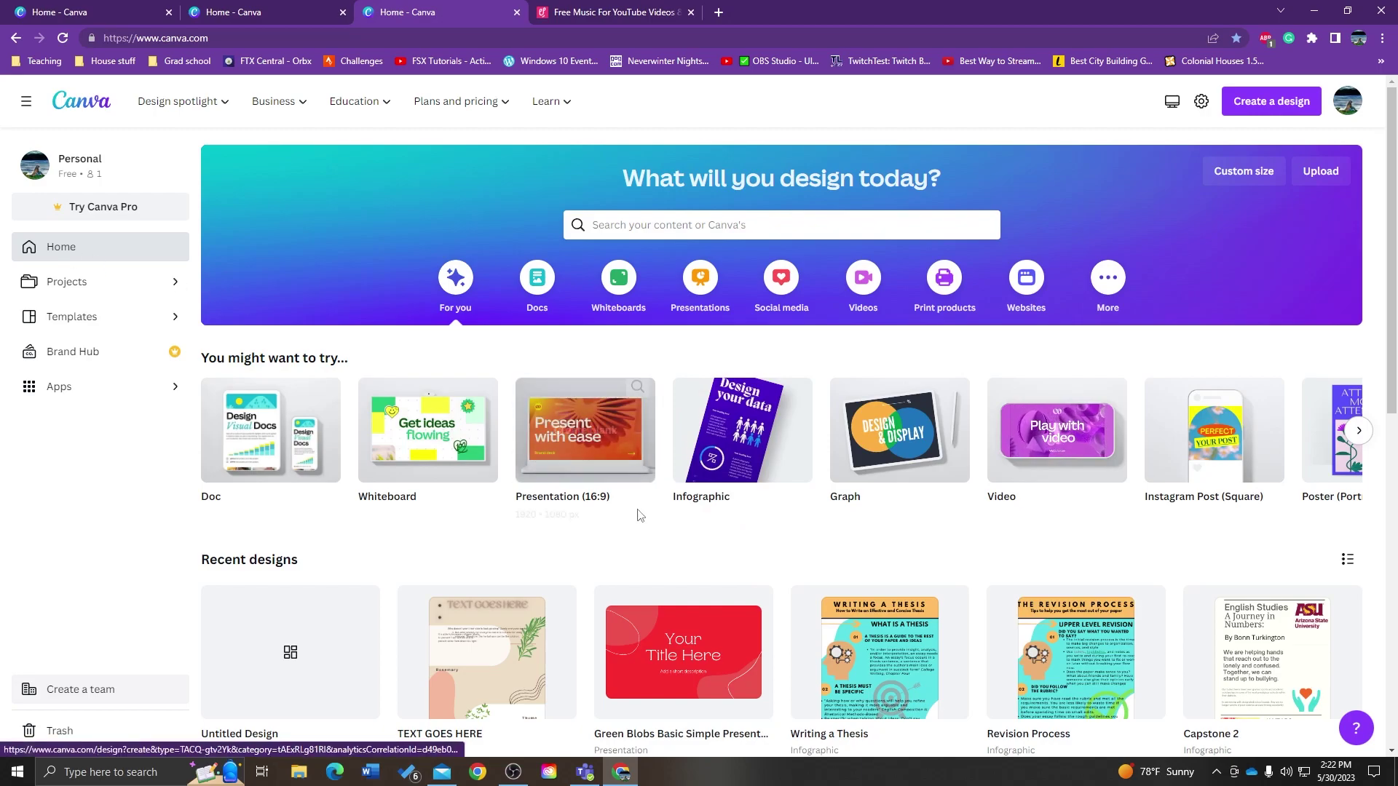
left_click(542, 465)
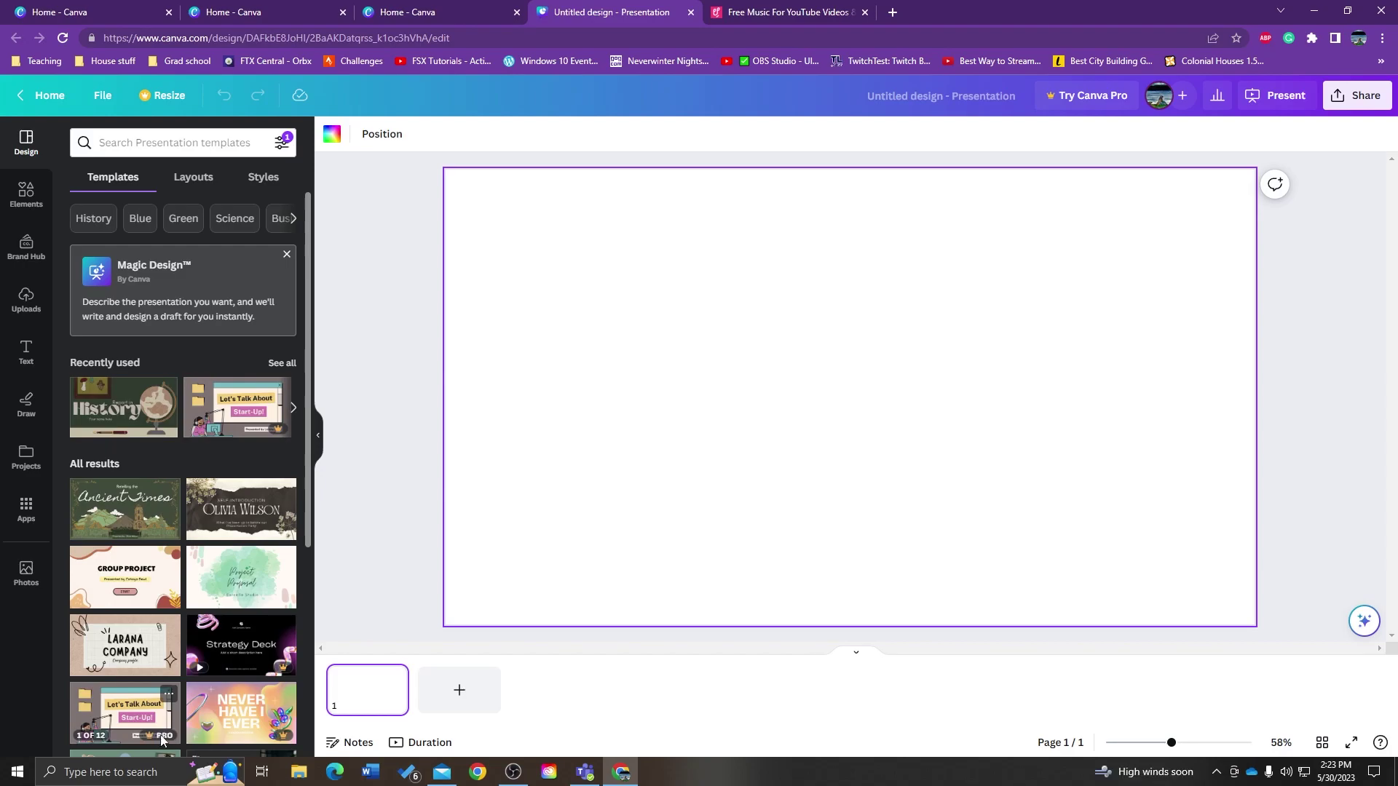
left_click(124, 498)
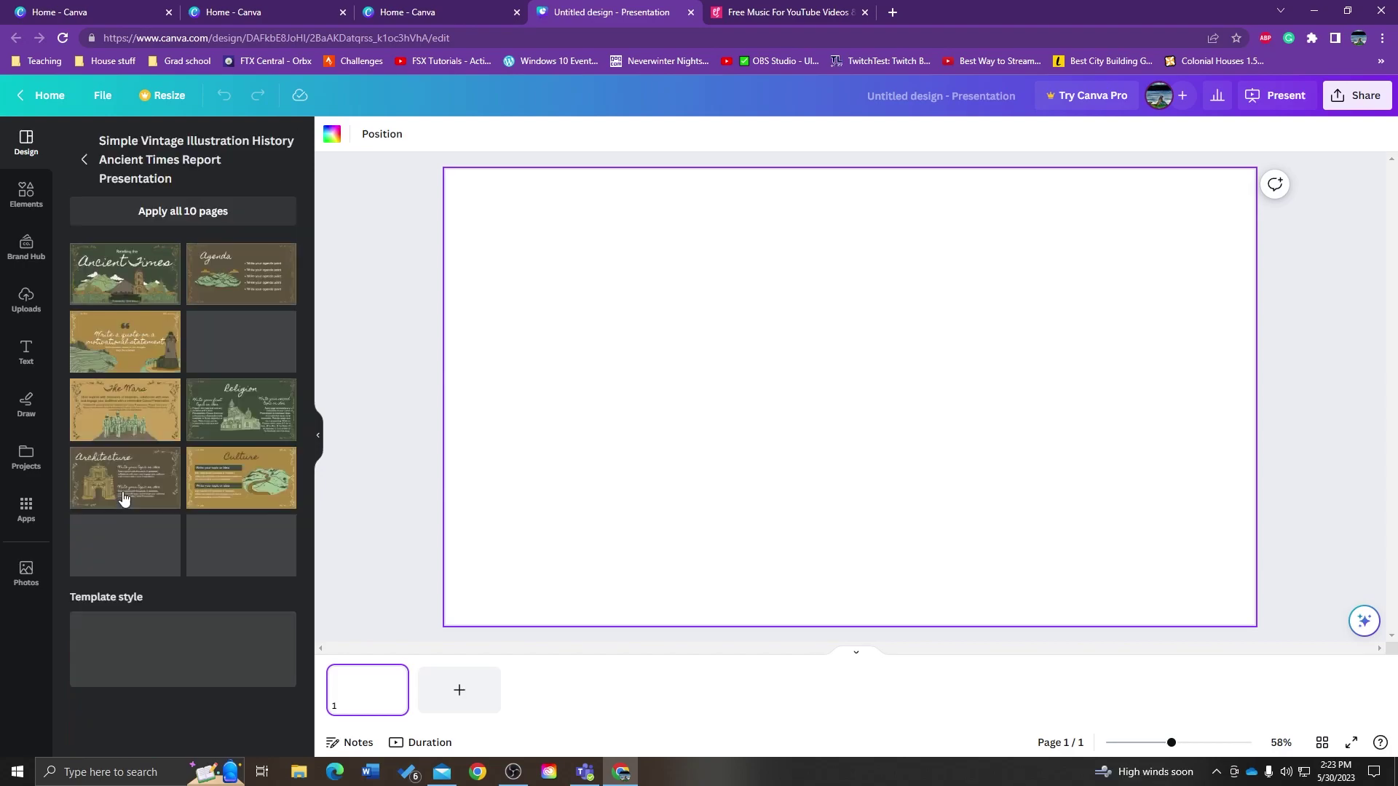
left_click(126, 279)
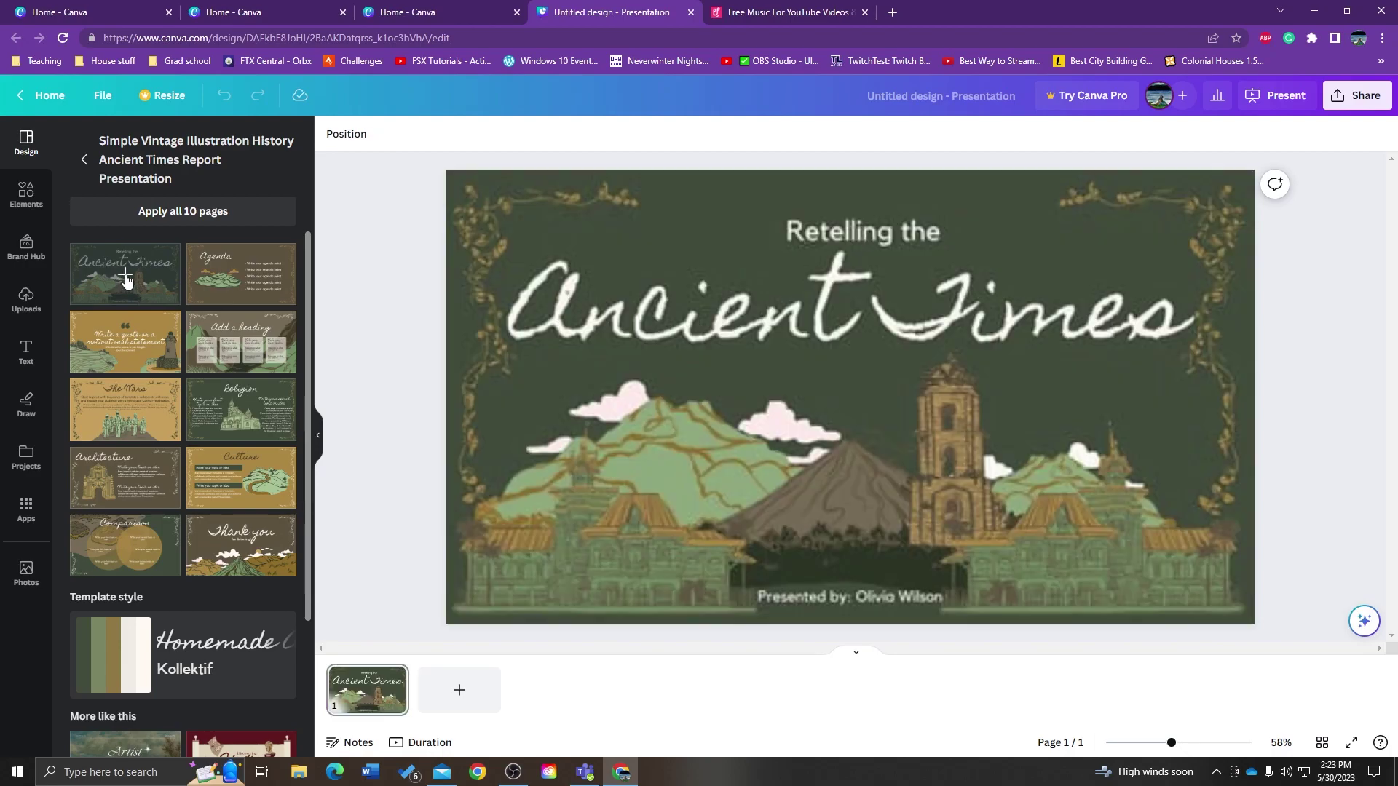
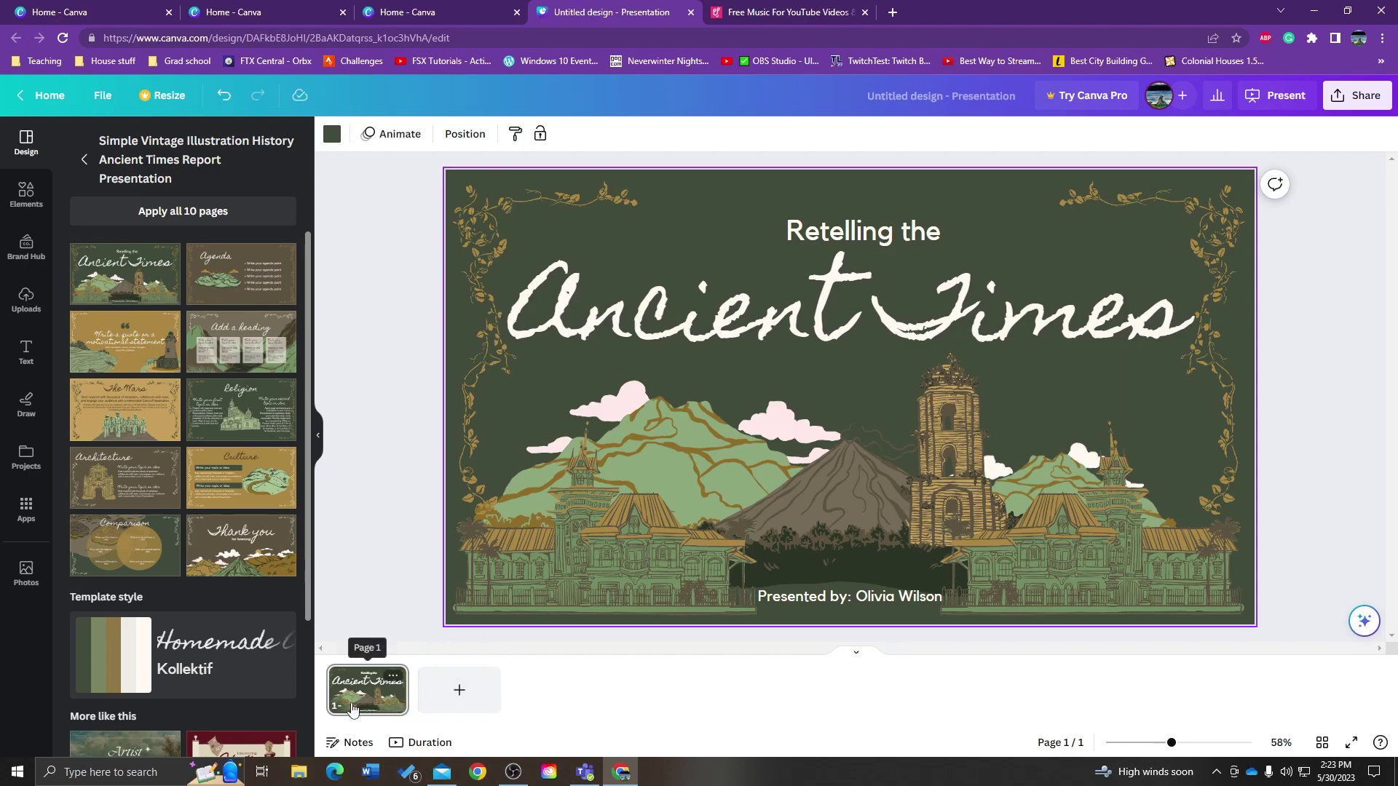
- Add a second page and apply the Art gallery layout from the Brown Vintage Scrapbook History Museum Report Project Presentation template
left_click(459, 691)
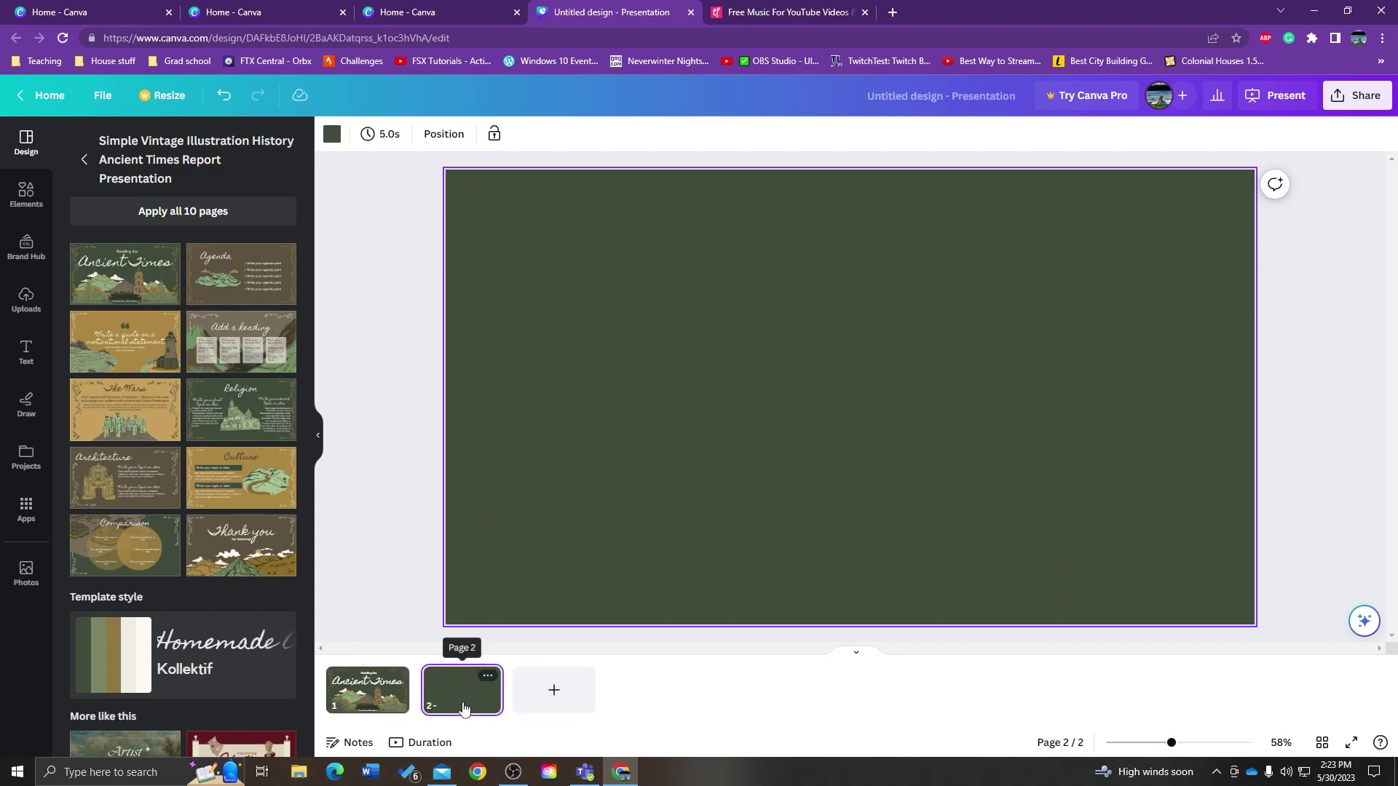
left_click(85, 162)
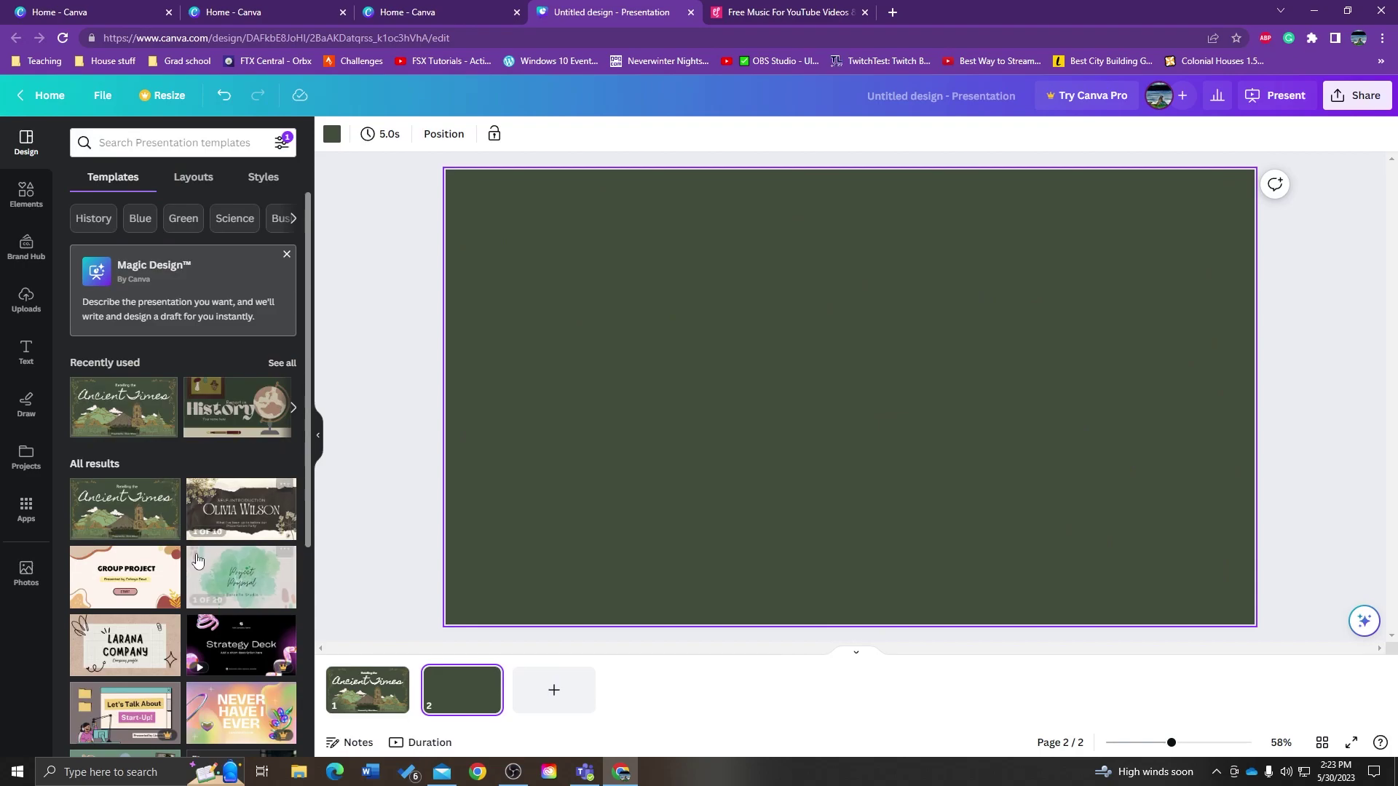
scroll(231, 603, "down", 5)
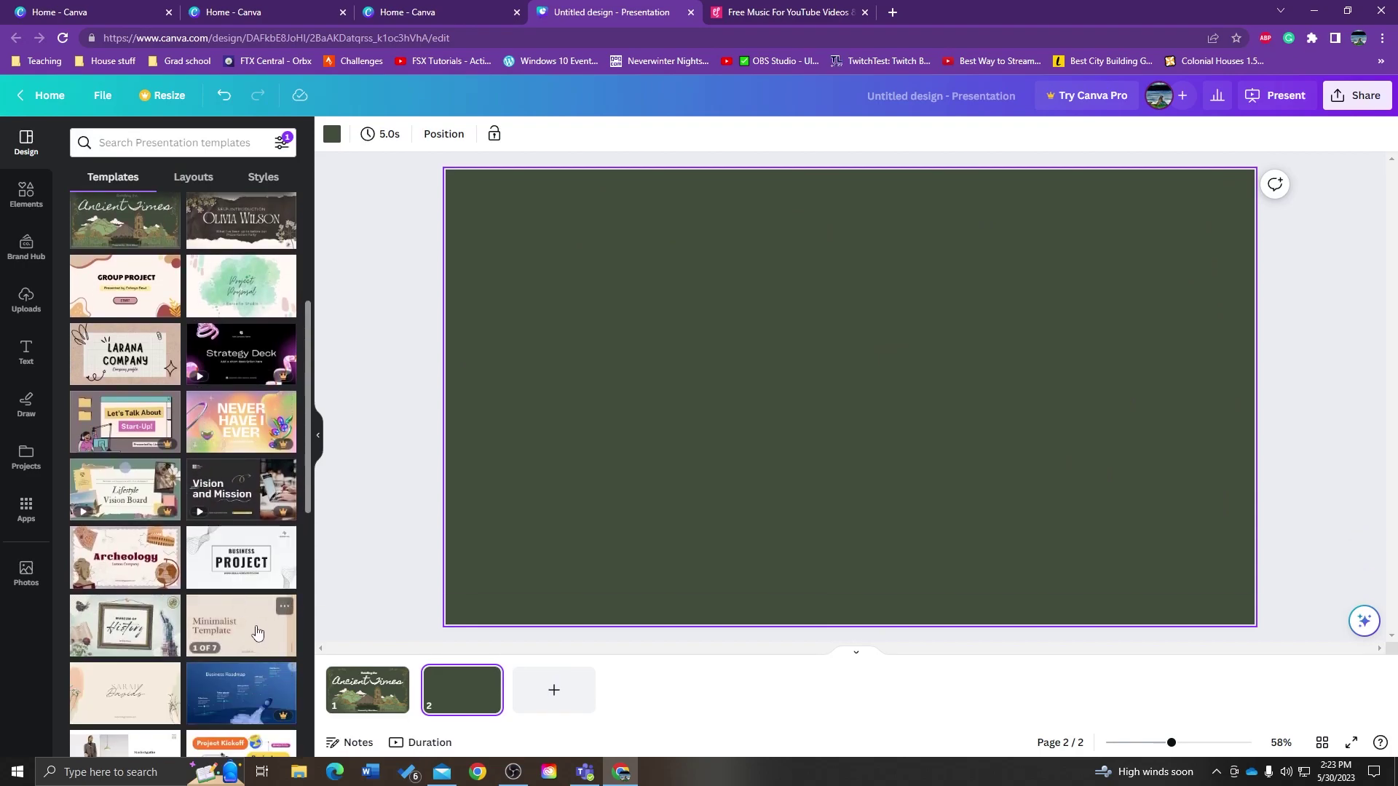
scroll(245, 656, "down", 1)
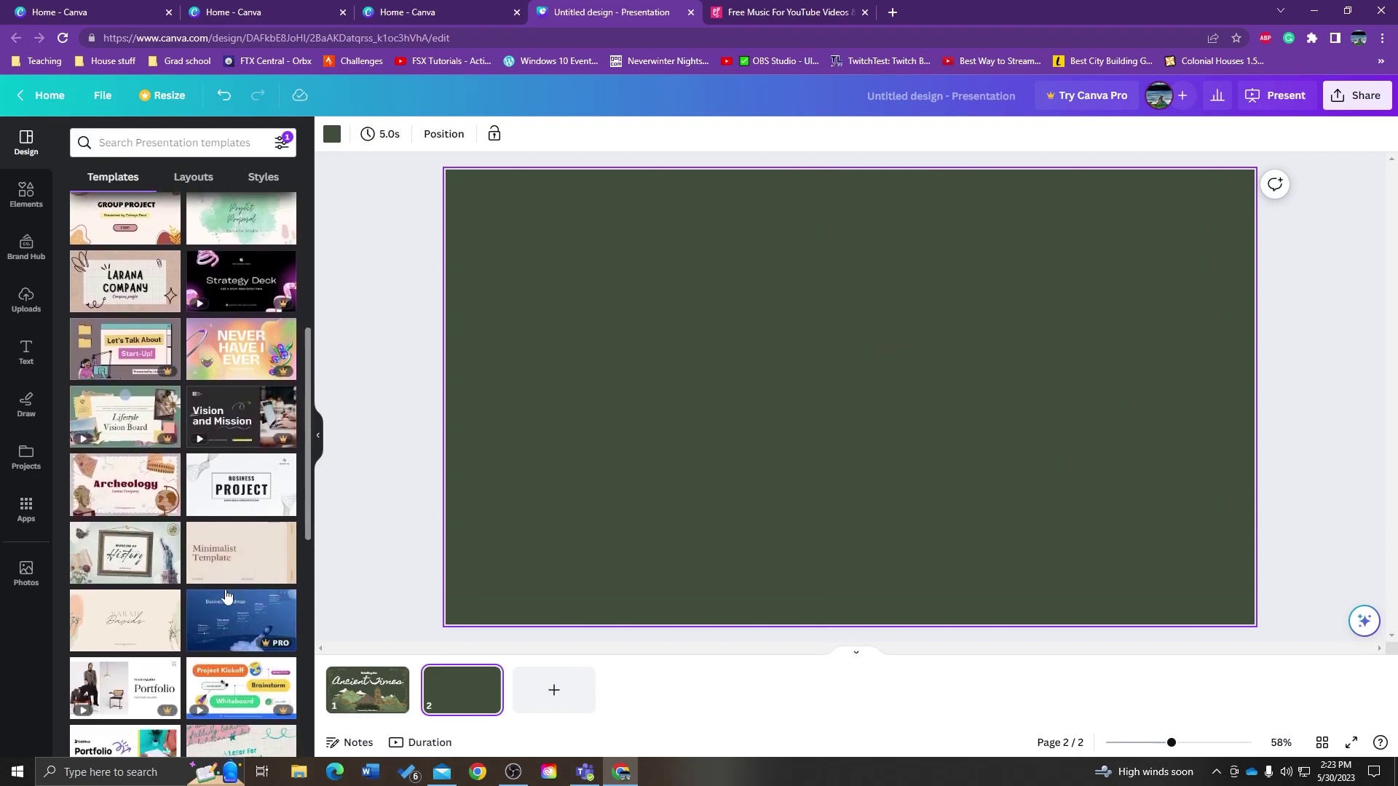
left_click(129, 558)
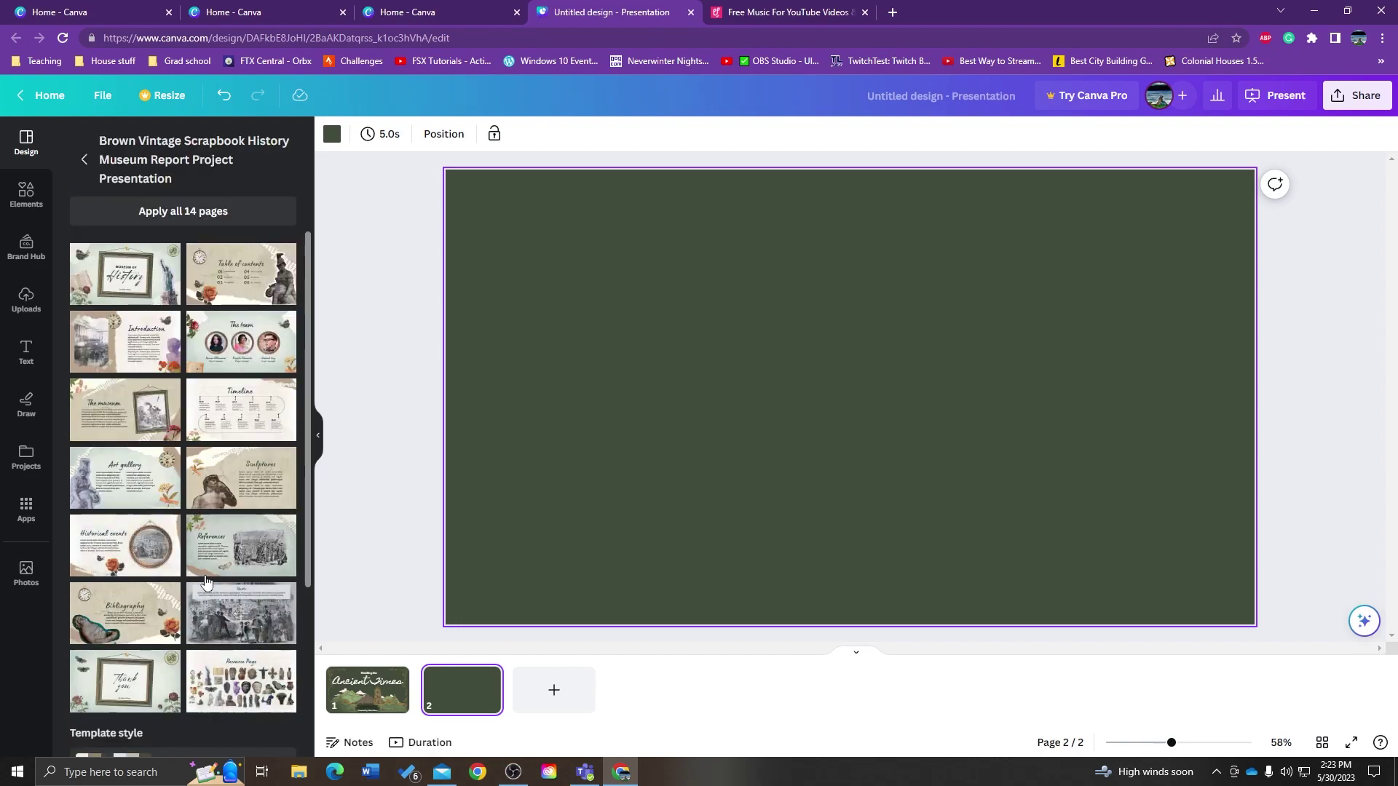
left_click(128, 484)
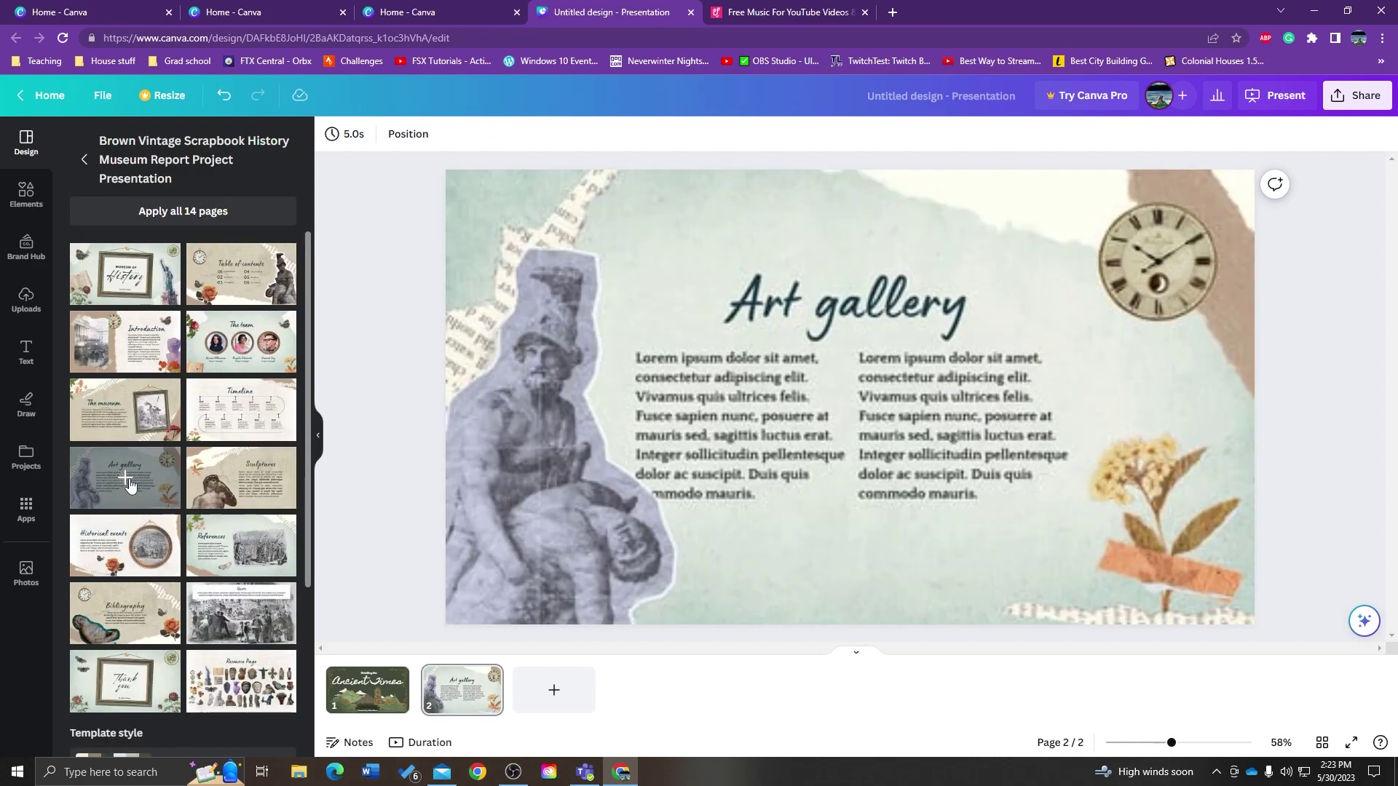
- Switch between pages 1 and 2 of the presentation to compare their designs
left_click(385, 692)
left_click(421, 705)
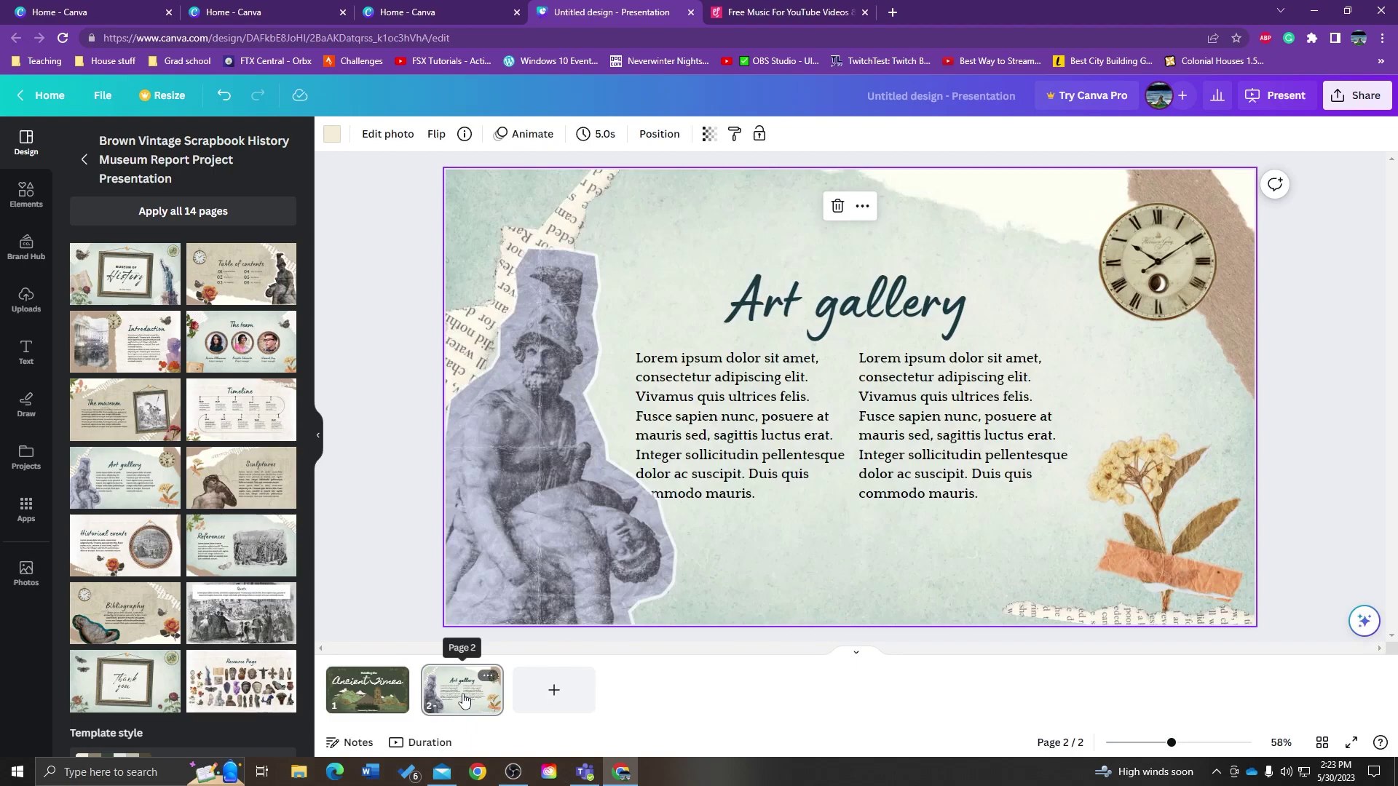
left_click(368, 695)
left_click(455, 691)
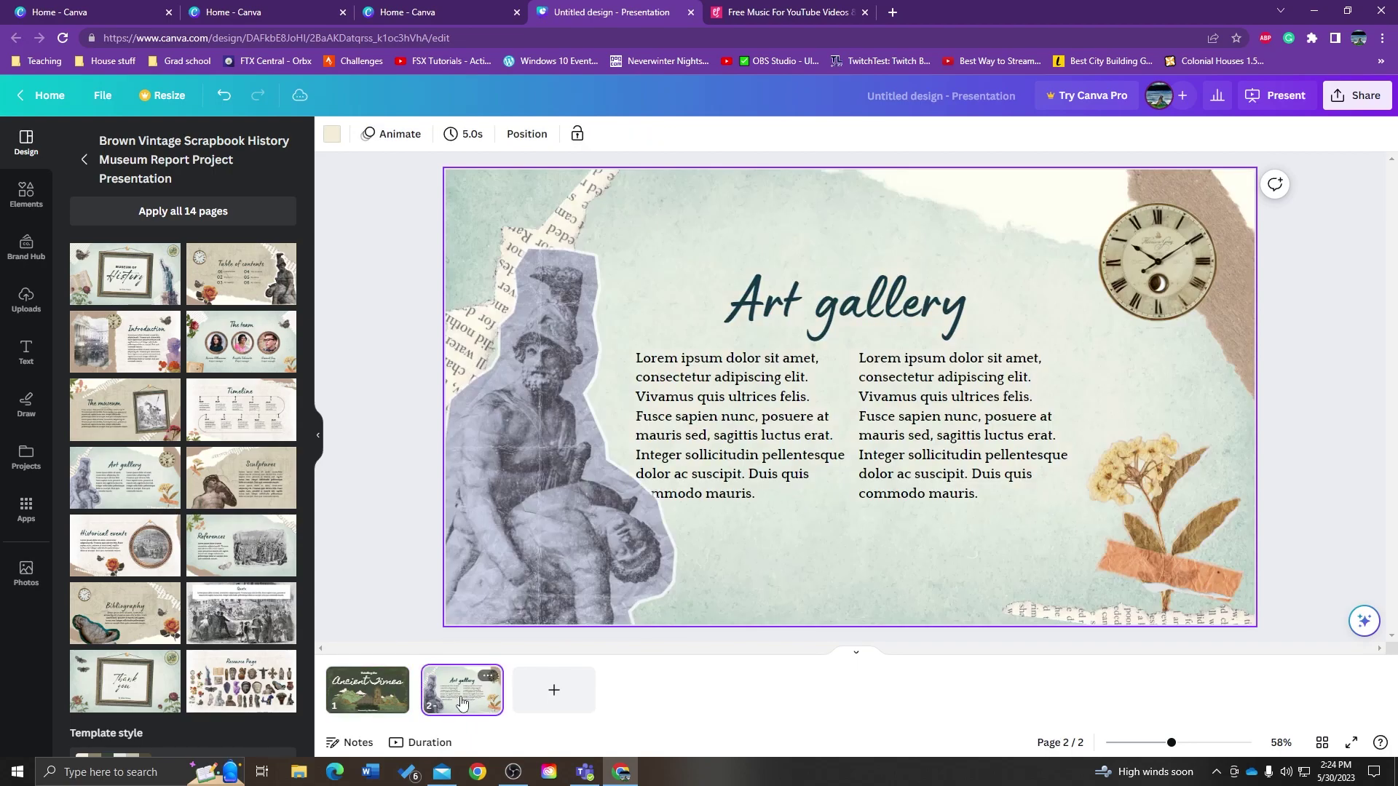
- On page 2, move the "Art gallery" heading below the paragraphs and shift both paragraphs upward, keeping the right one clear of the clock
left_click(821, 312)
left_click_drag(868, 312, 868, 562)
left_click(946, 422)
left_click_drag(947, 422, 1020, 283)
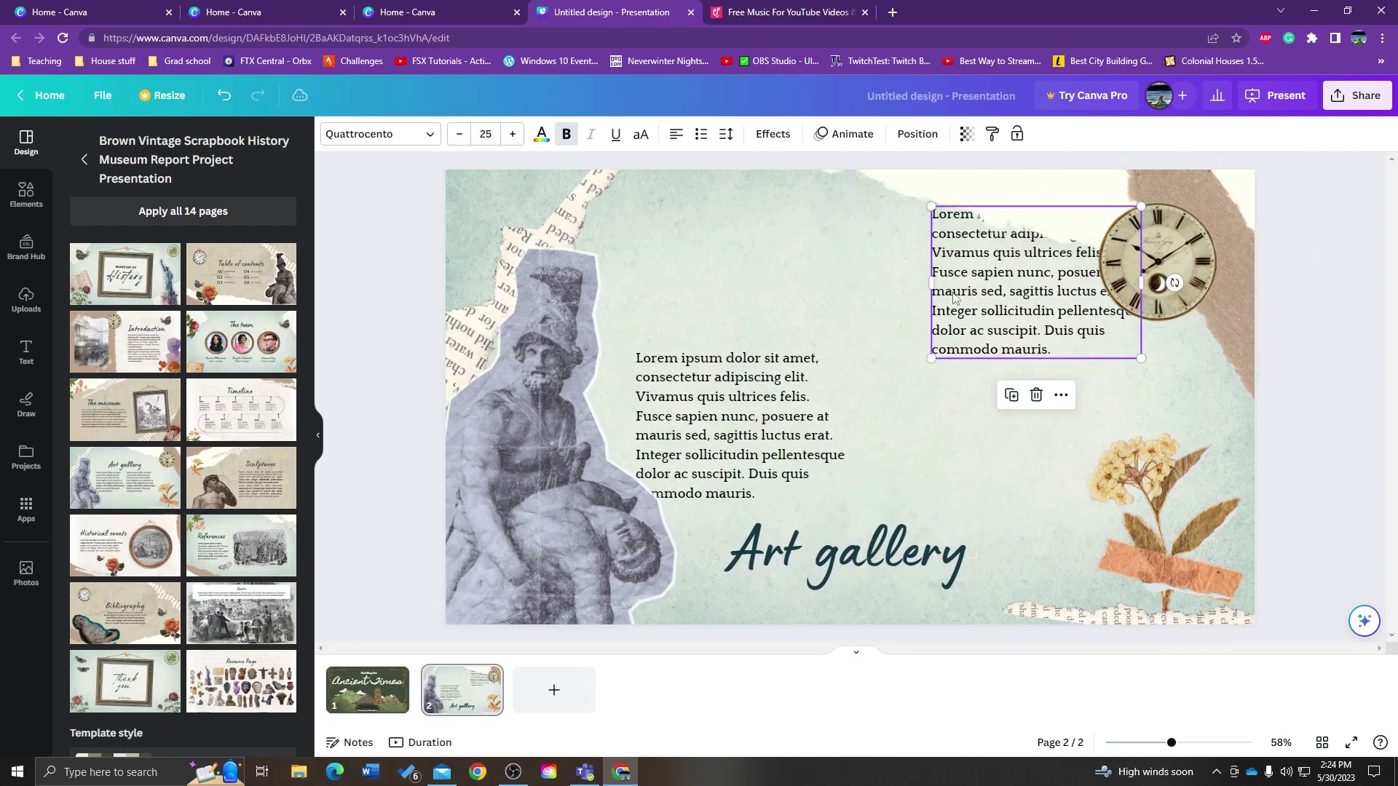
left_click_drag(710, 445, 691, 284)
left_click_drag(1058, 304, 1003, 348)
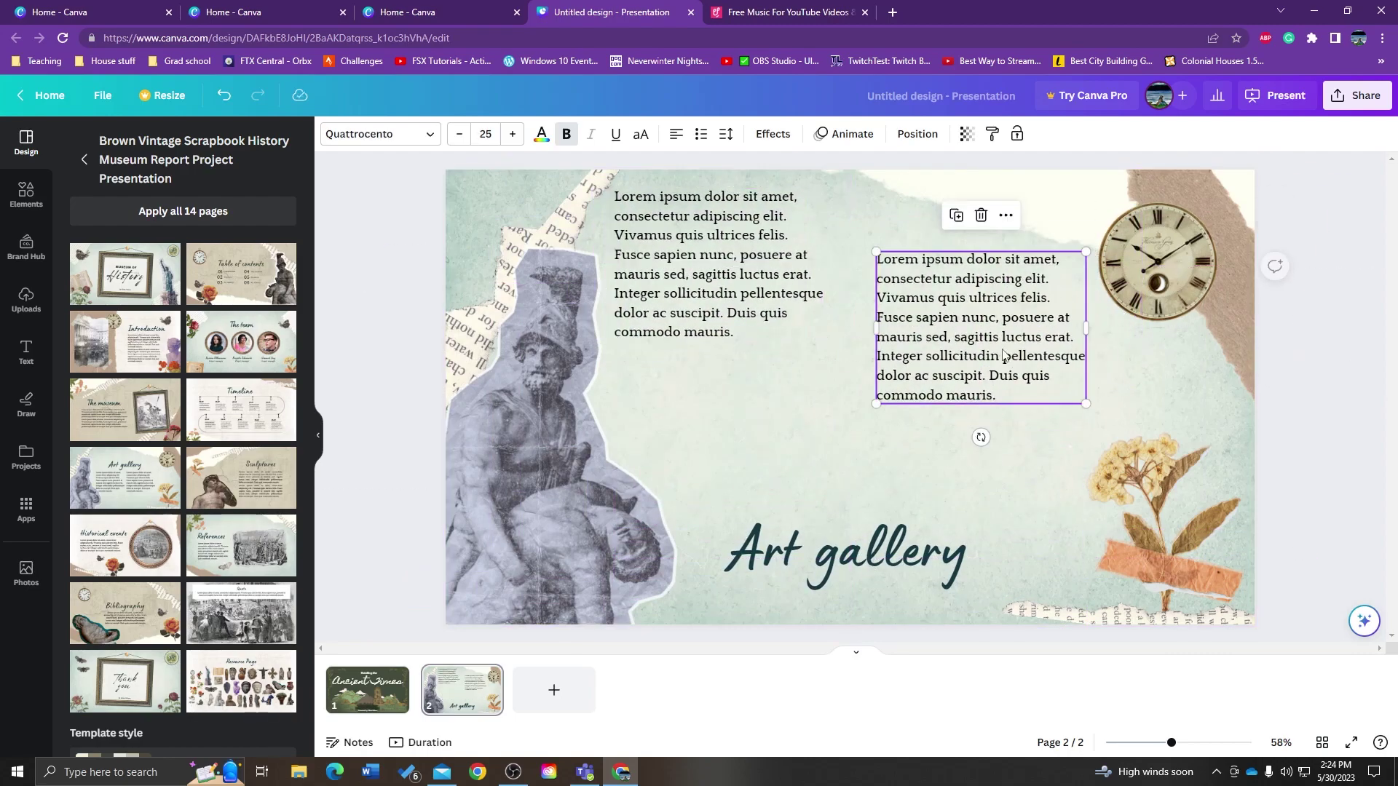
- Change the text color of the right paragraph on page 2 to red
double_click(1002, 348)
left_click(542, 136)
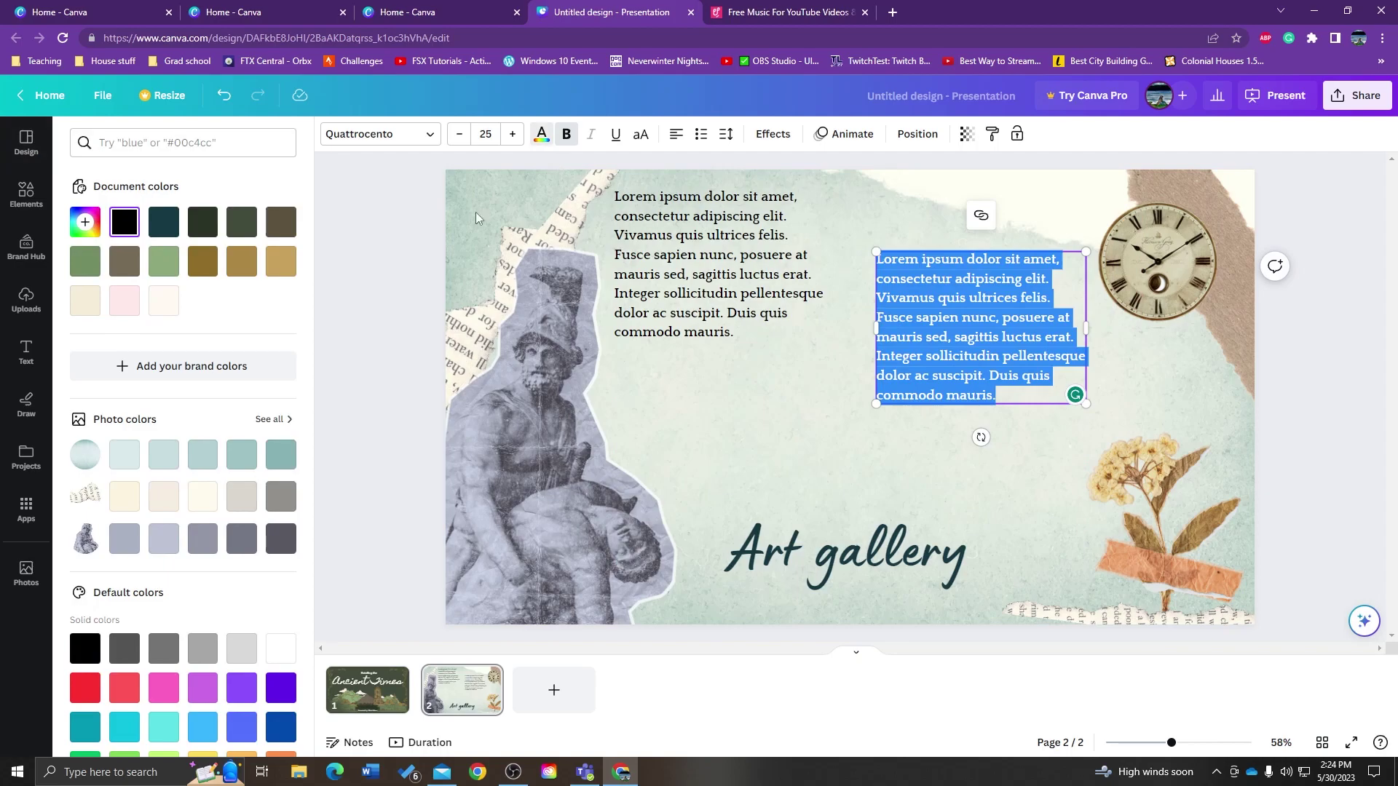
left_click(85, 688)
left_click(832, 443)
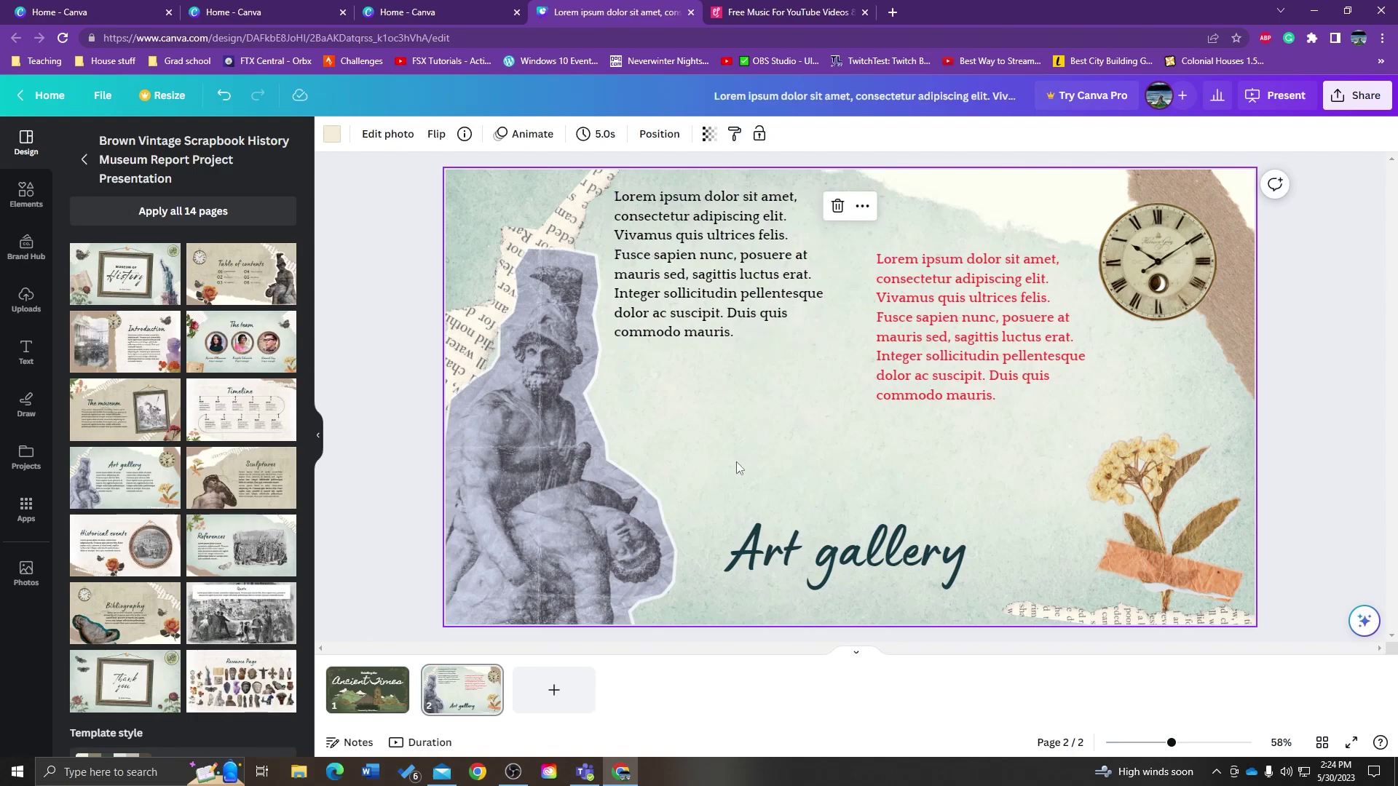
- Apply the Merge text animation to the "Ancient Times" title on page 1
left_click(372, 696)
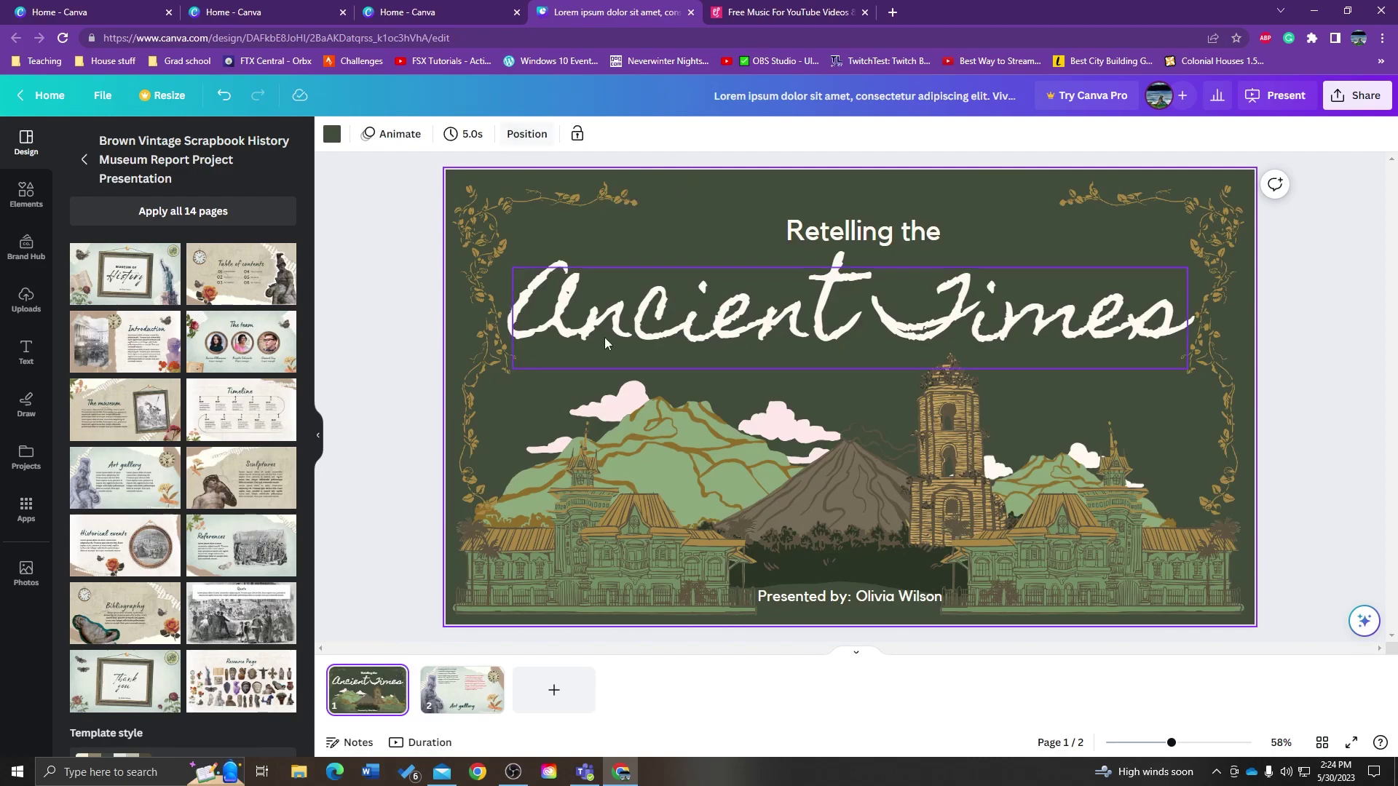
left_click(735, 461)
left_click(772, 313)
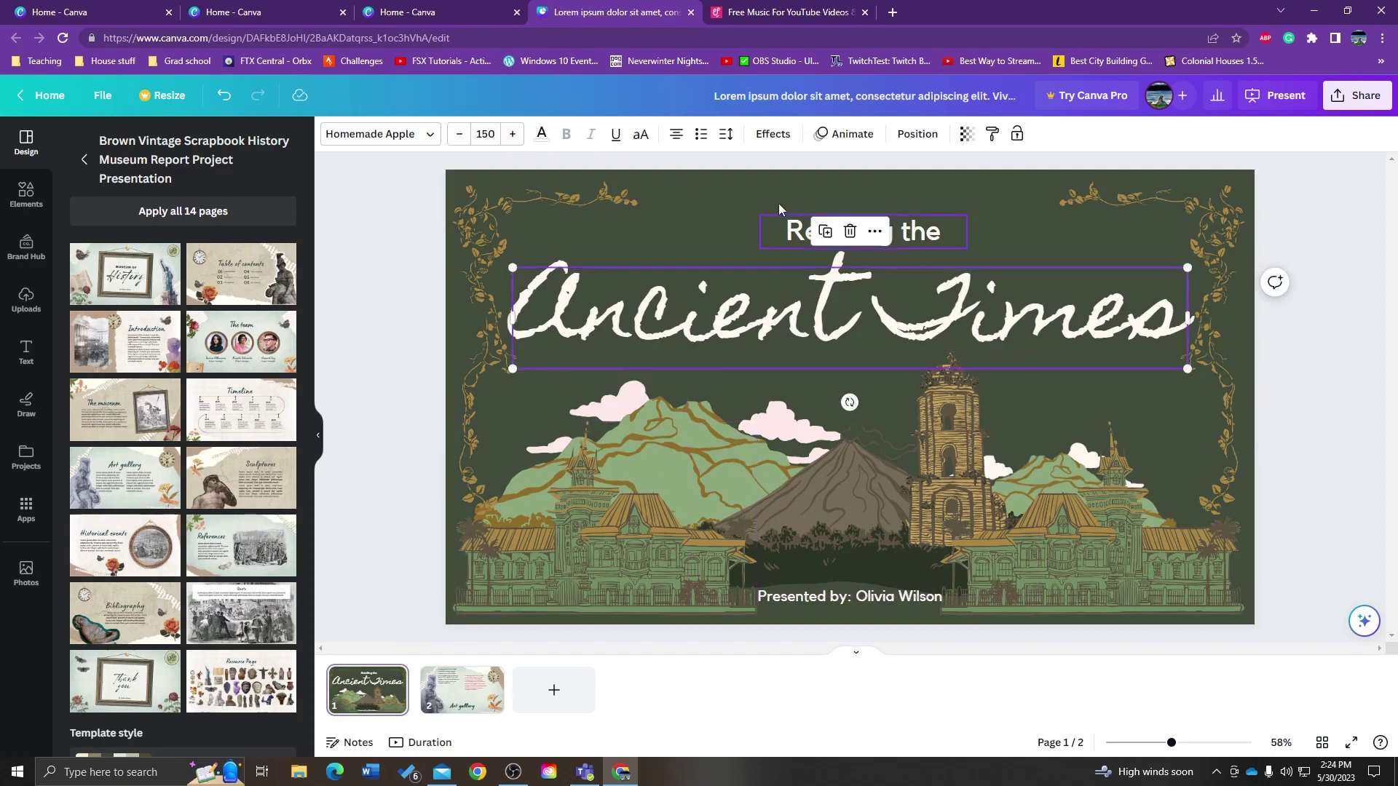
left_click(759, 210)
left_click(818, 315)
left_click(856, 138)
left_click_drag(307, 225, 339, 340)
left_click(125, 531)
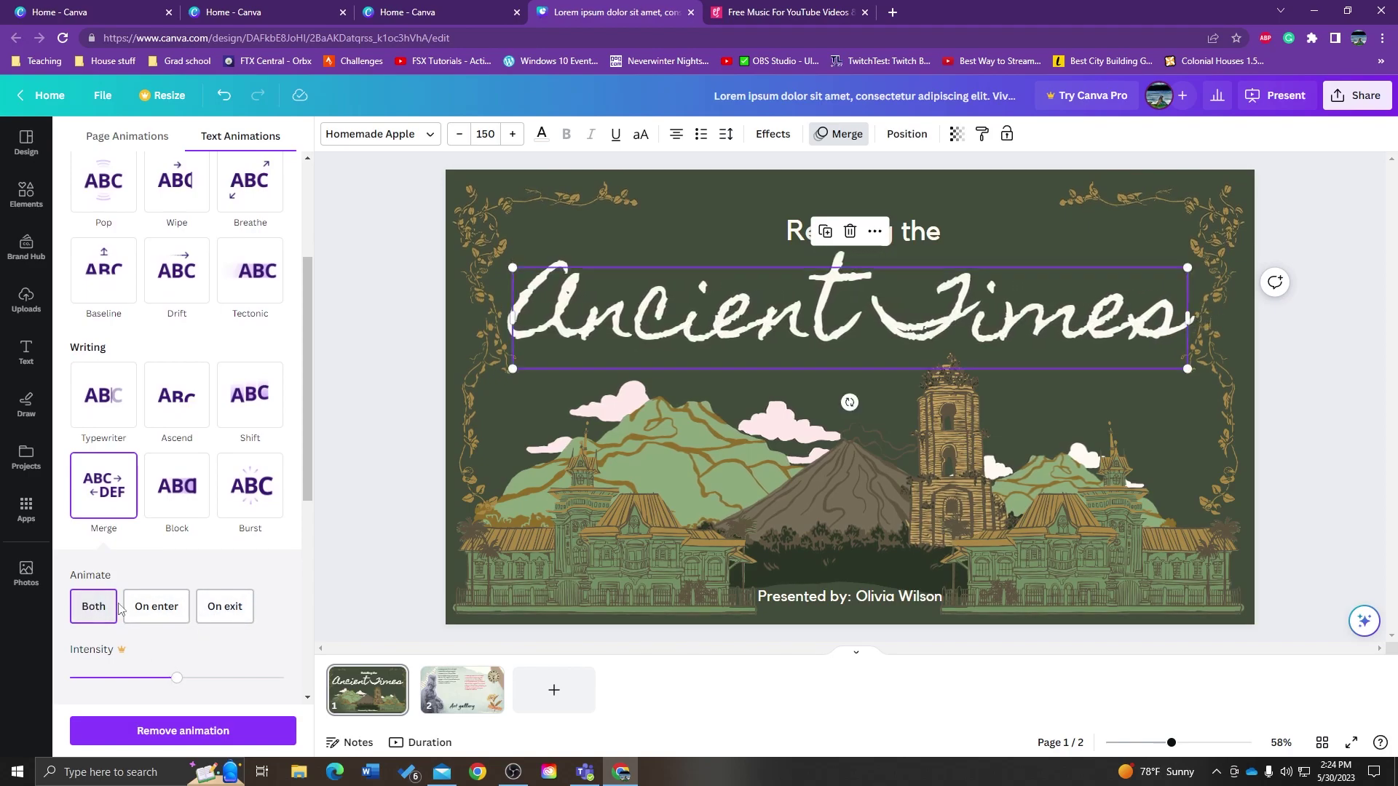
- Show the page durations in the timeline and play page 1 to preview its title animation
left_click(413, 743)
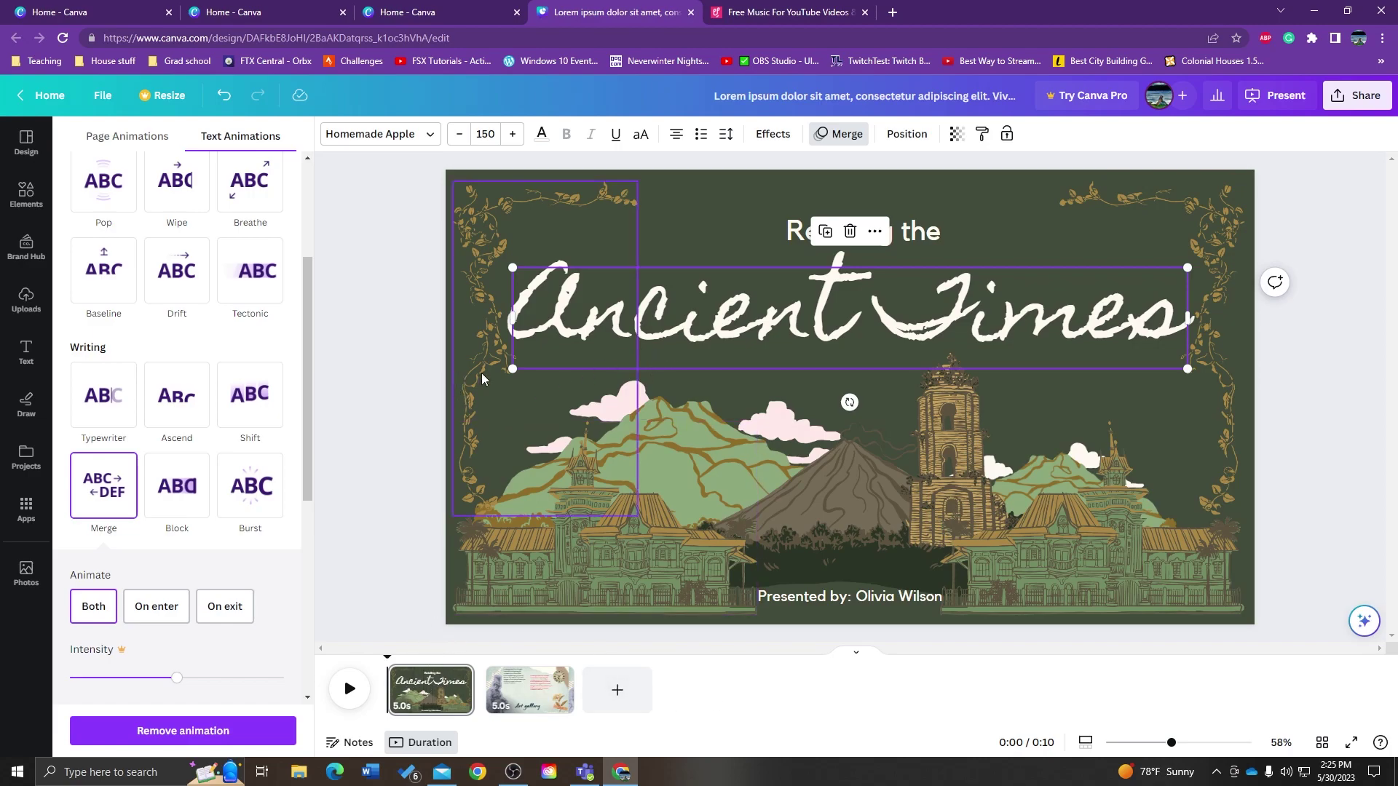
key("Return")
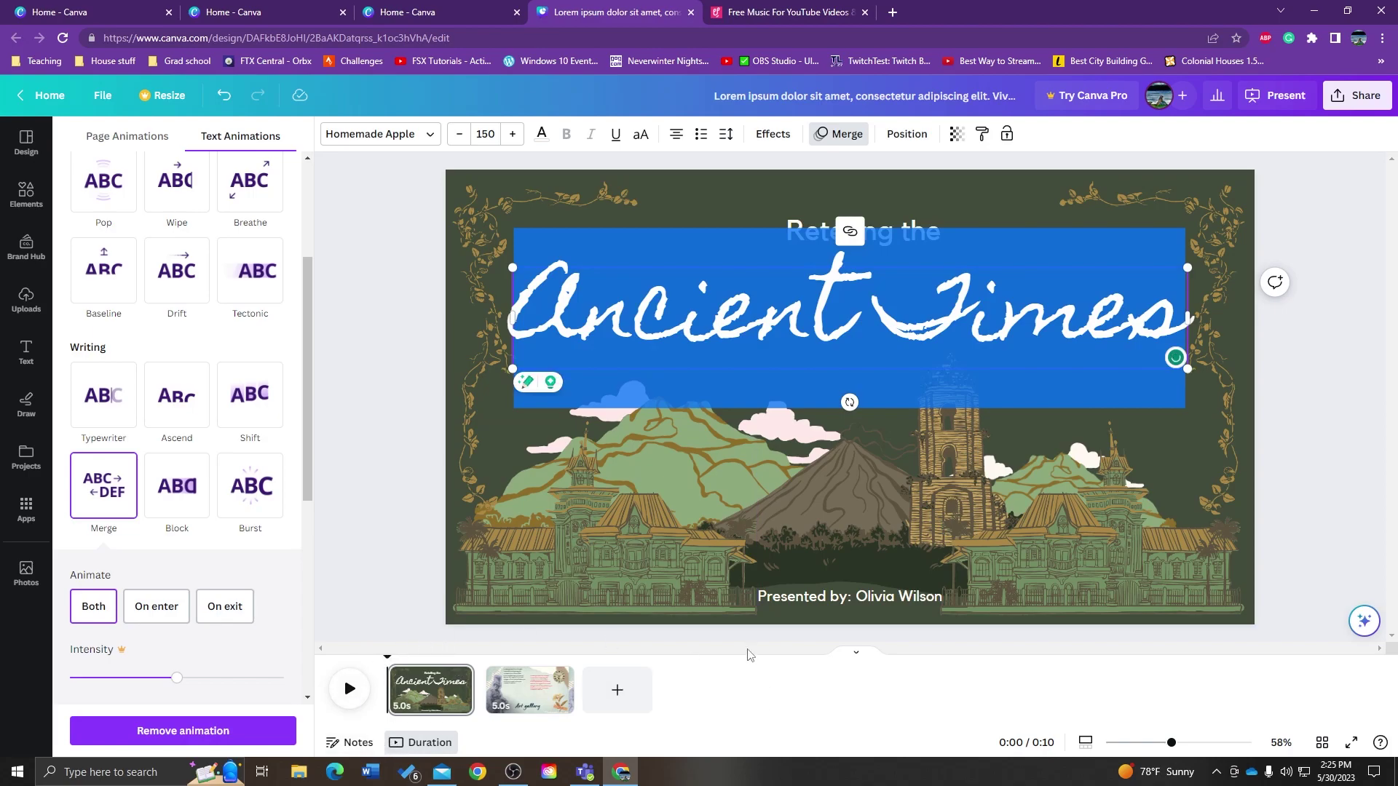
key("Escape")
key("Tab")
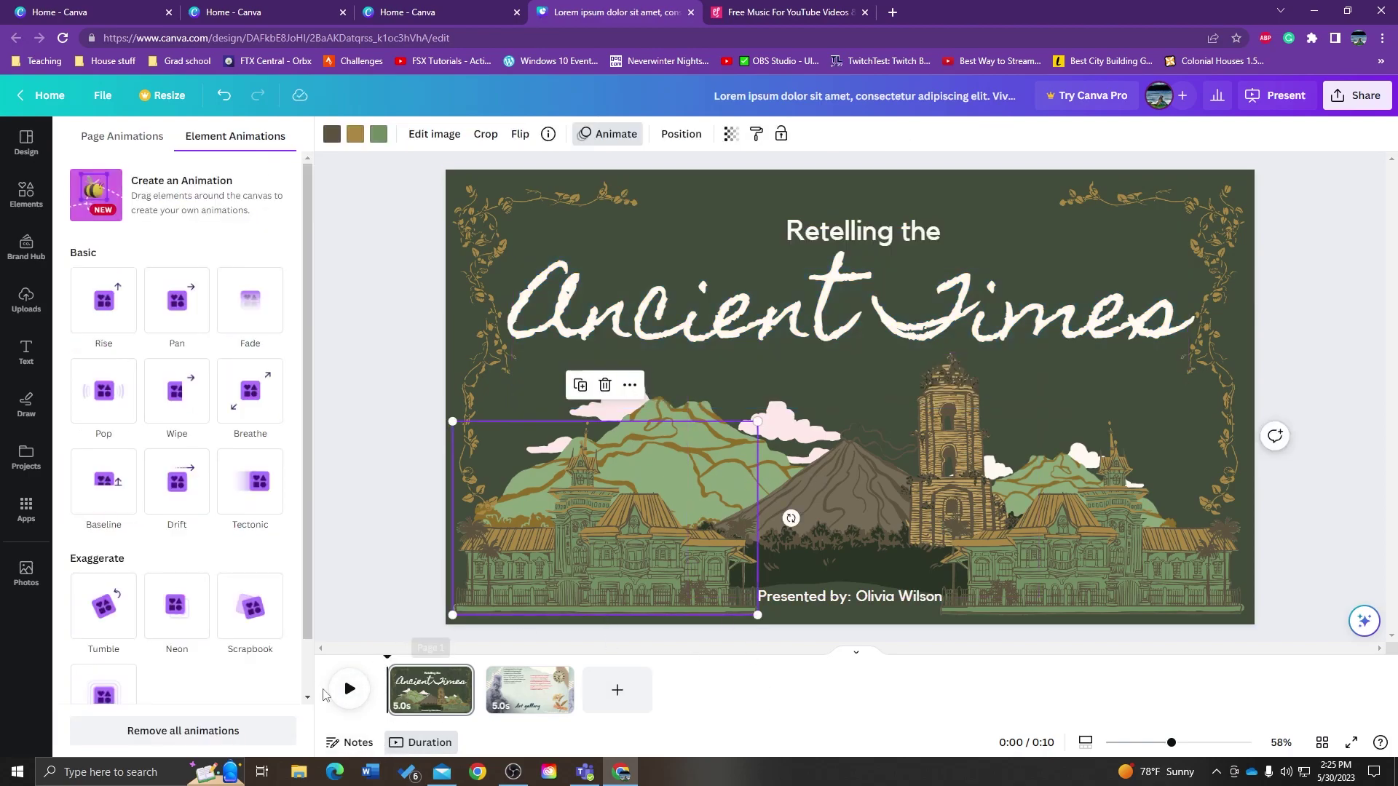
left_click(349, 692)
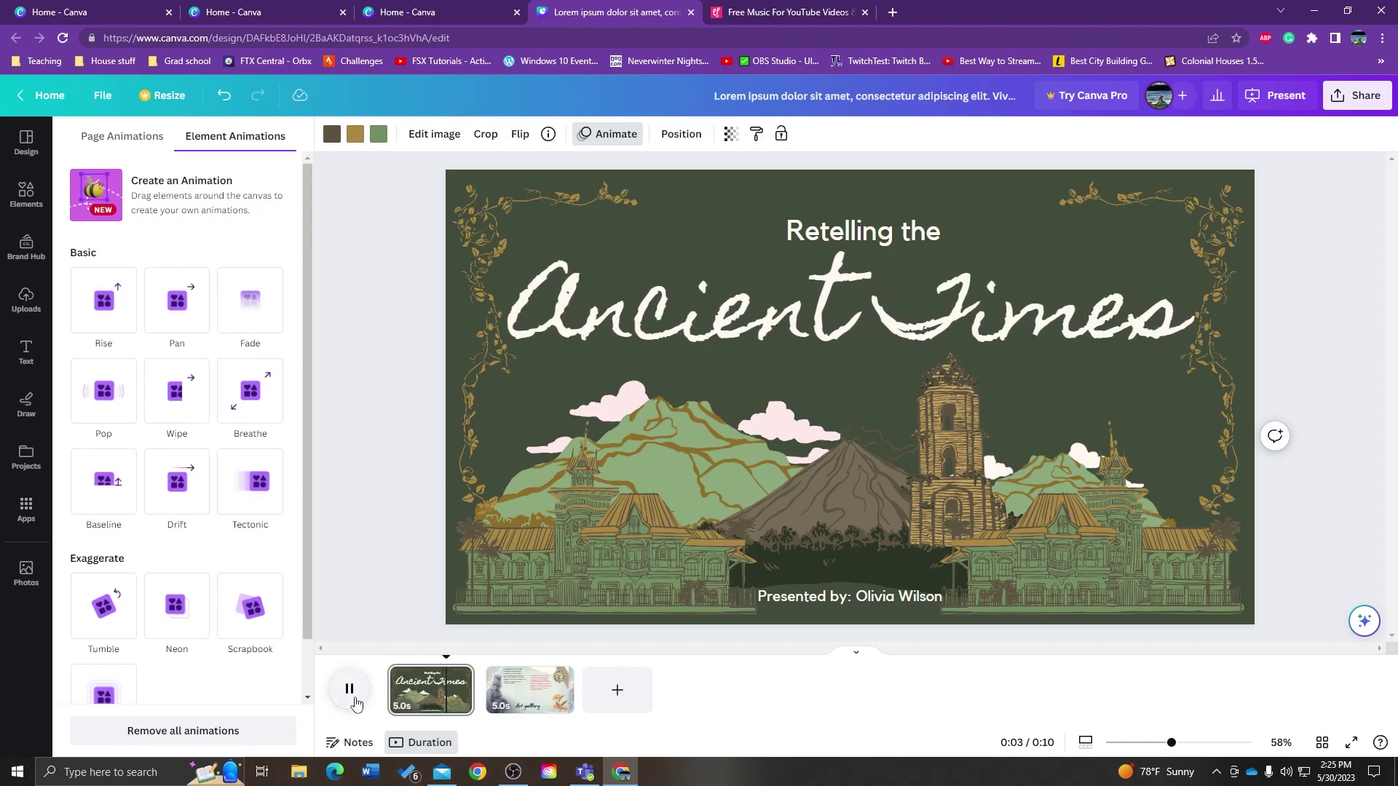
left_click(468, 620)
- Apply the Fade animation to the left village illustration on page 1 and Drift to the right village illustration
left_click(680, 466)
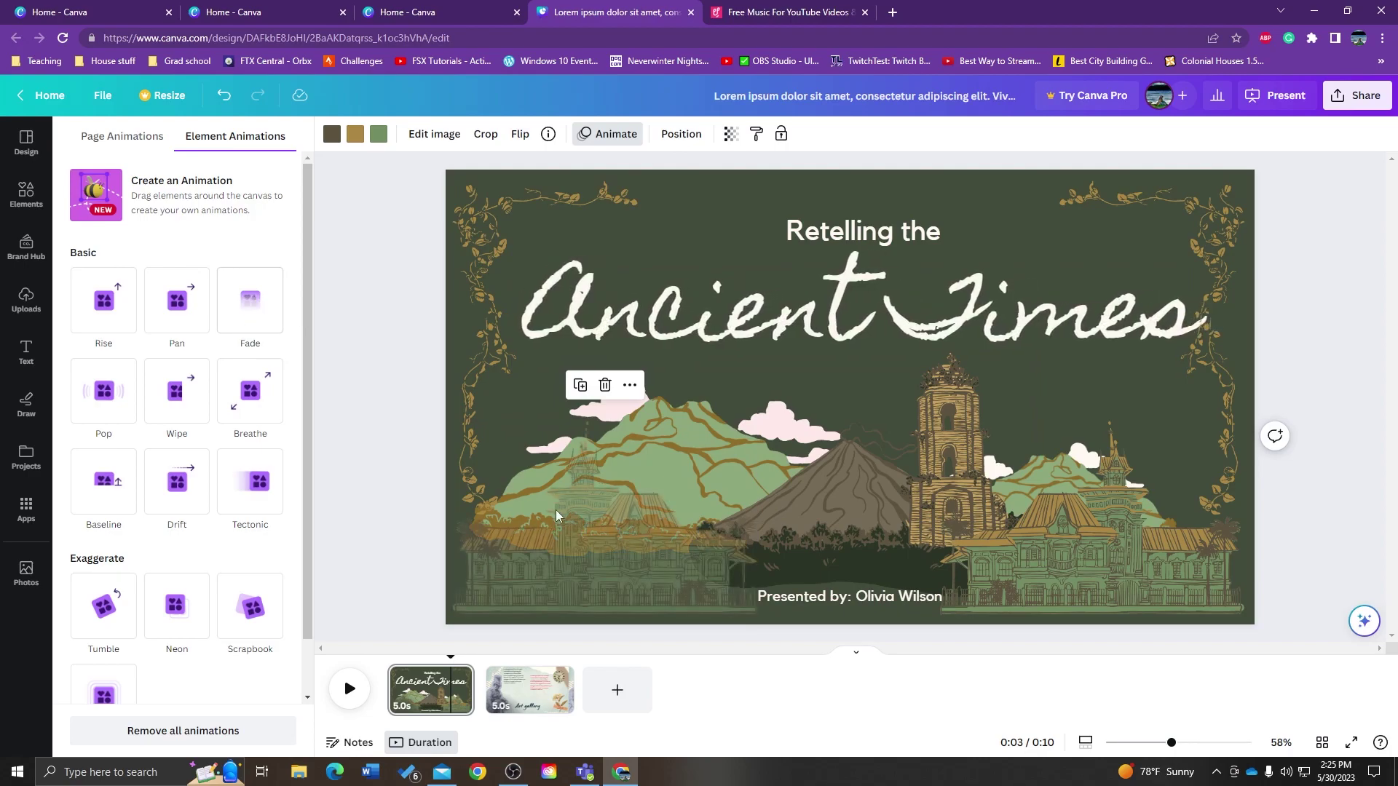
left_click(619, 503)
left_click(664, 542)
left_click(250, 299)
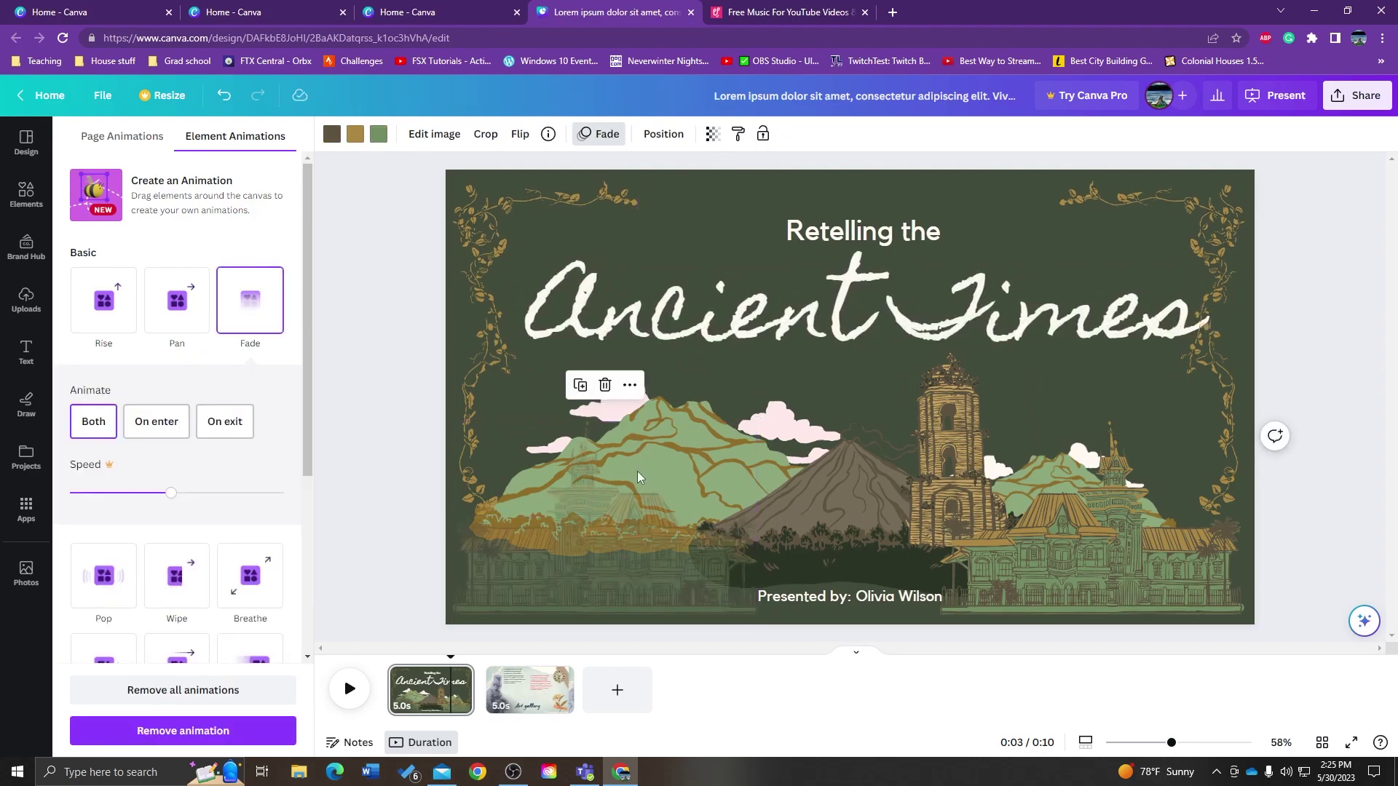
left_click(1023, 560)
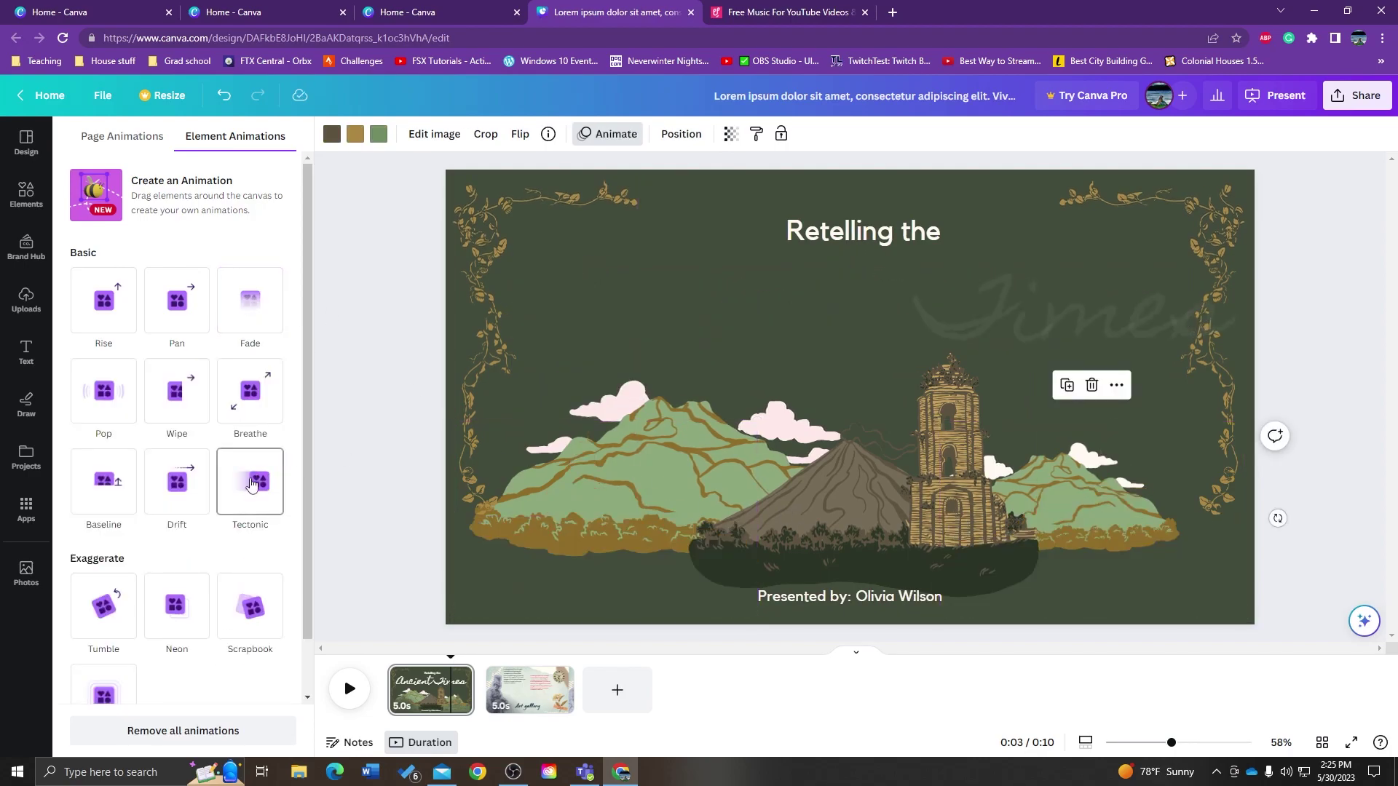
left_click(193, 488)
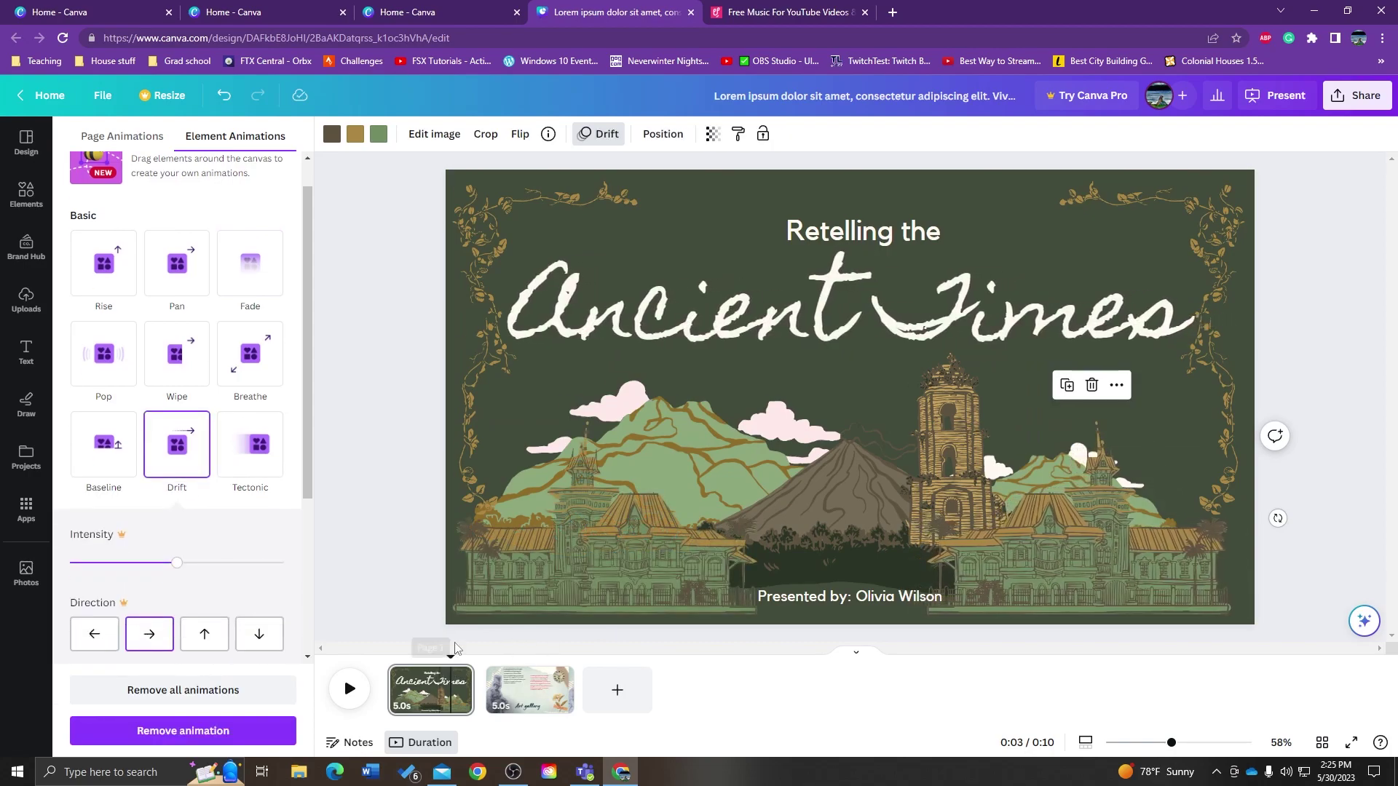
- Play the presentation to preview the page 1 animations, stopping on page 2
left_click(349, 689)
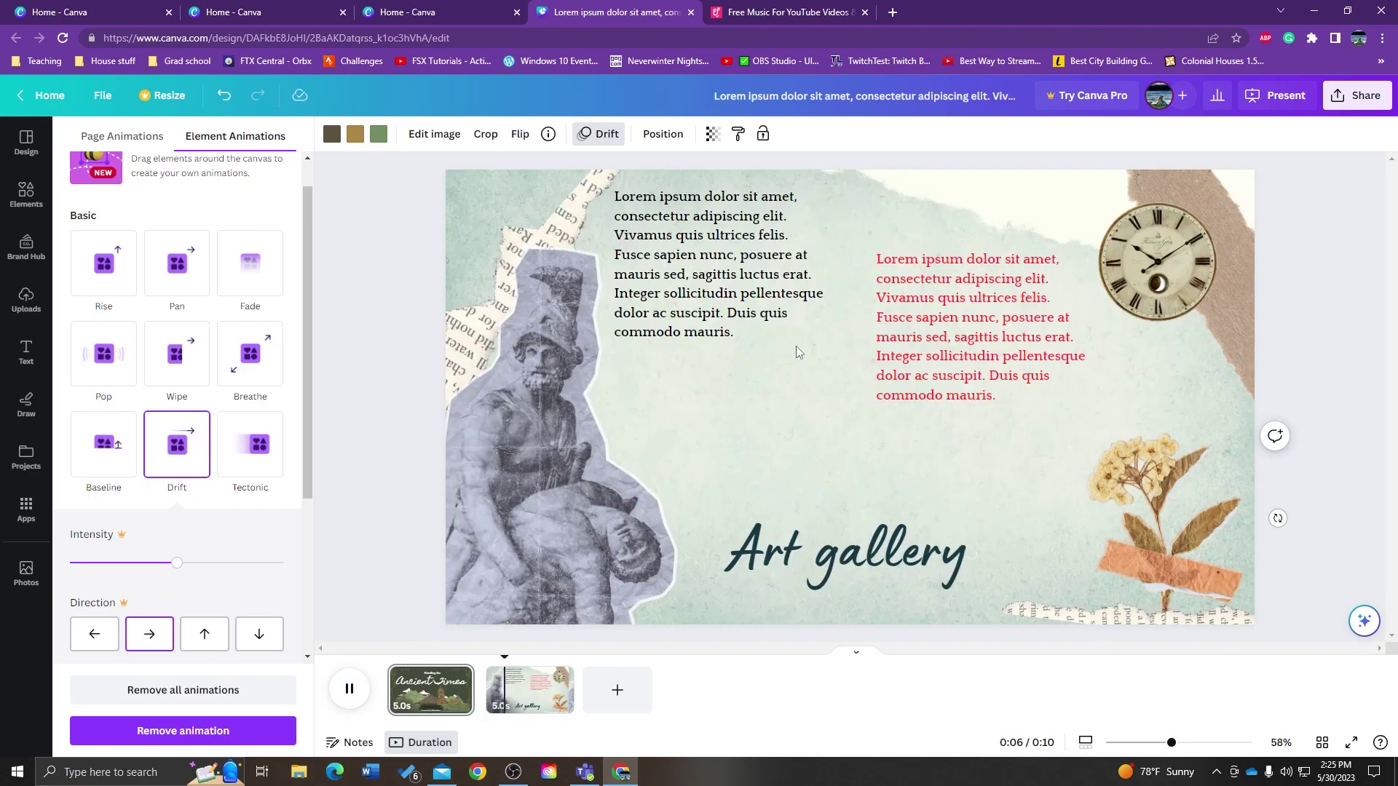
left_click(507, 713)
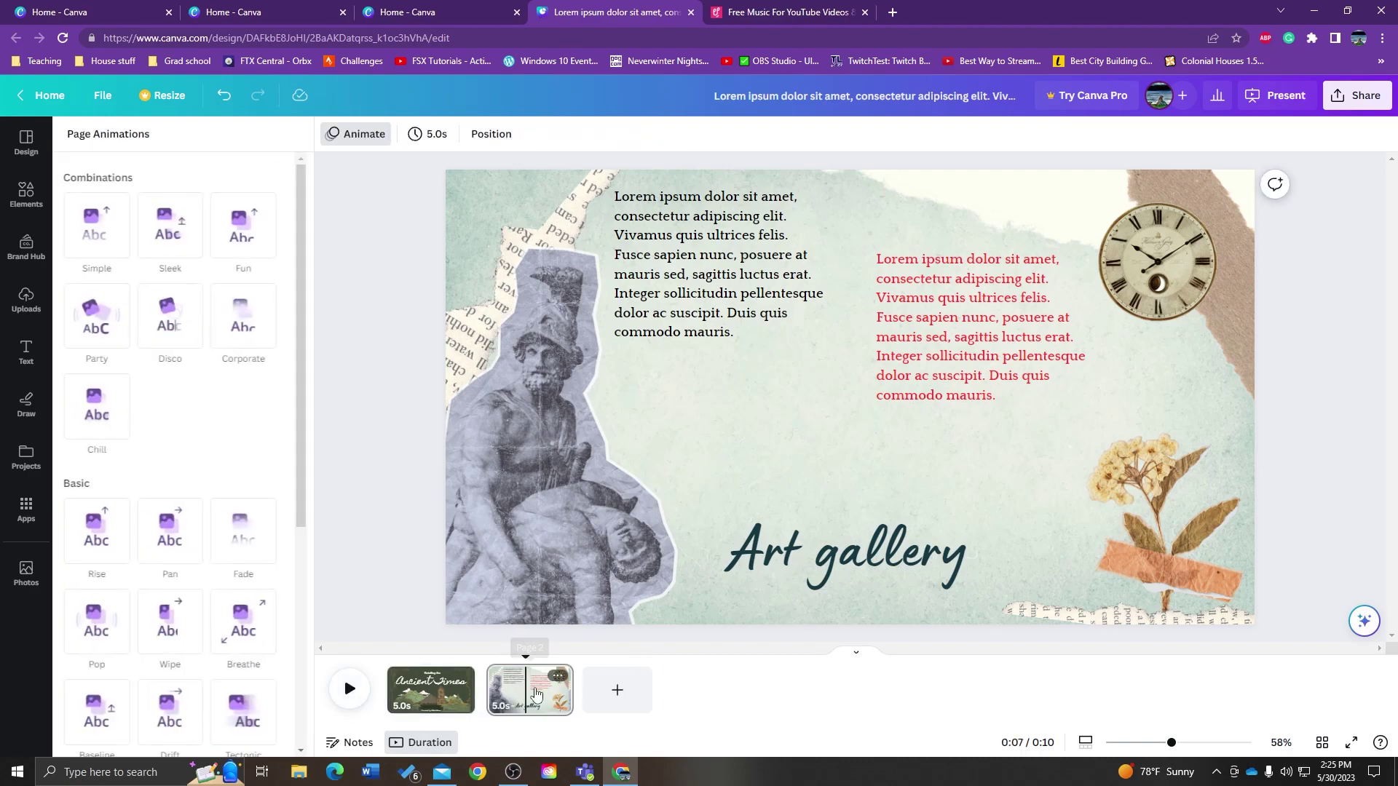
left_click(507, 715)
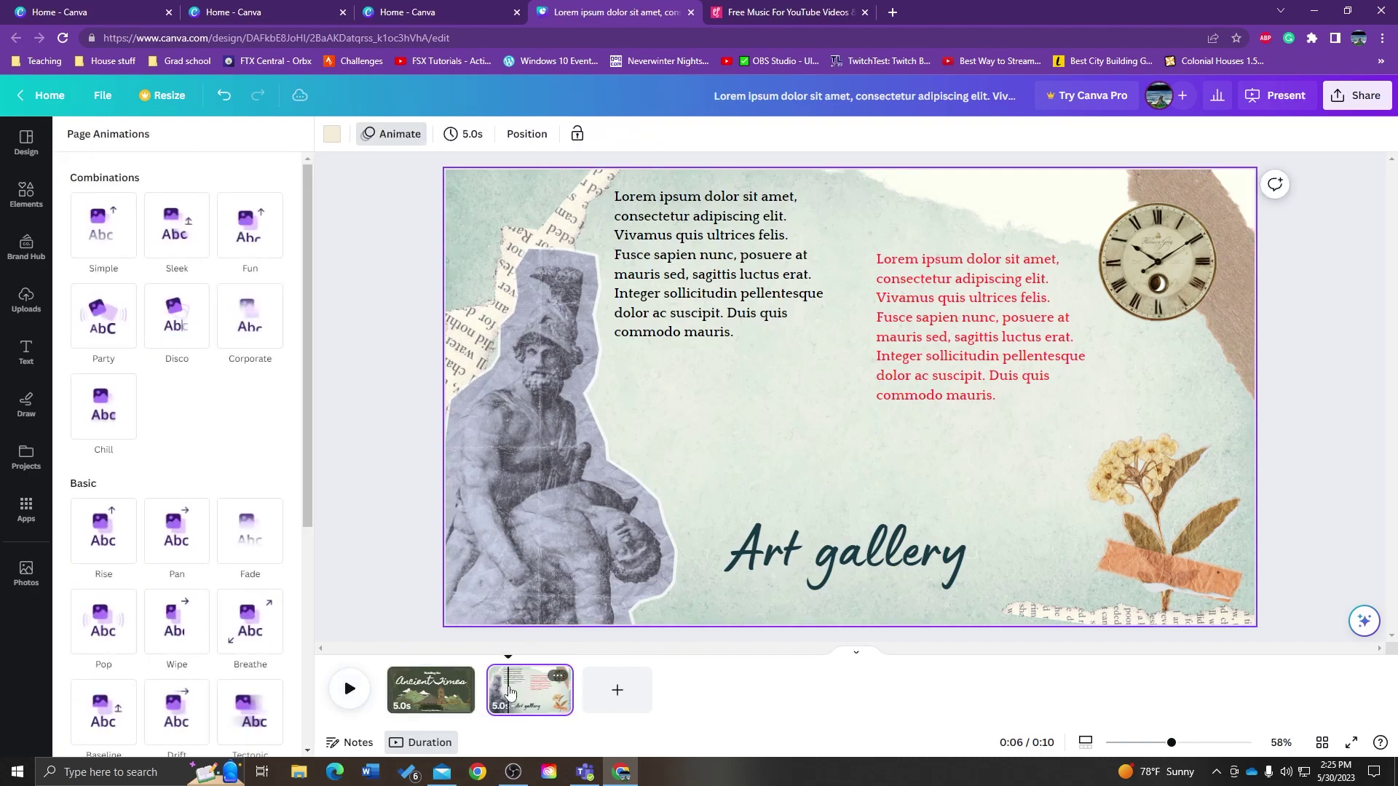
- Apply the Scrapbook text animation to both paragraphs on page 2, set to Both, and play the page from its start
left_click(669, 299)
left_click(761, 264)
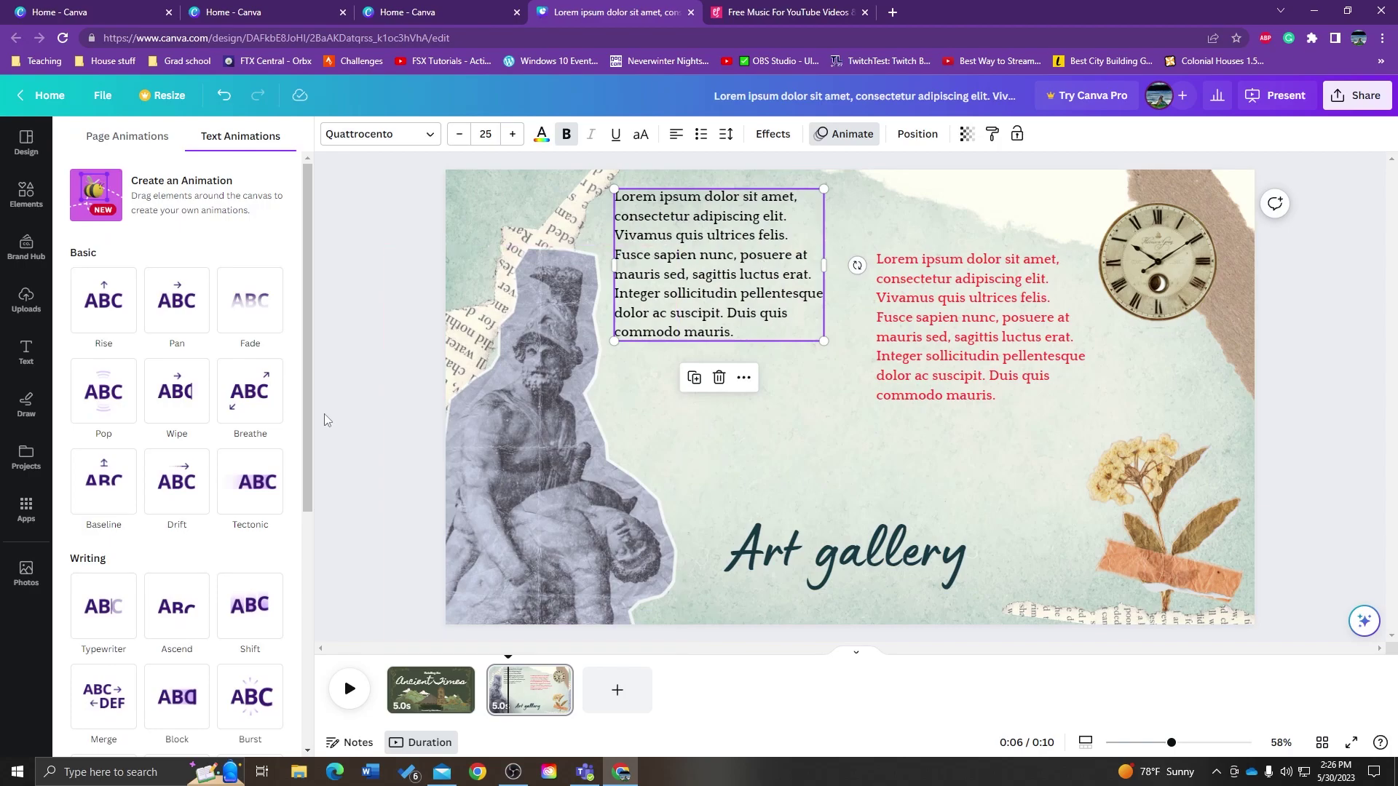
left_click_drag(308, 437, 339, 635)
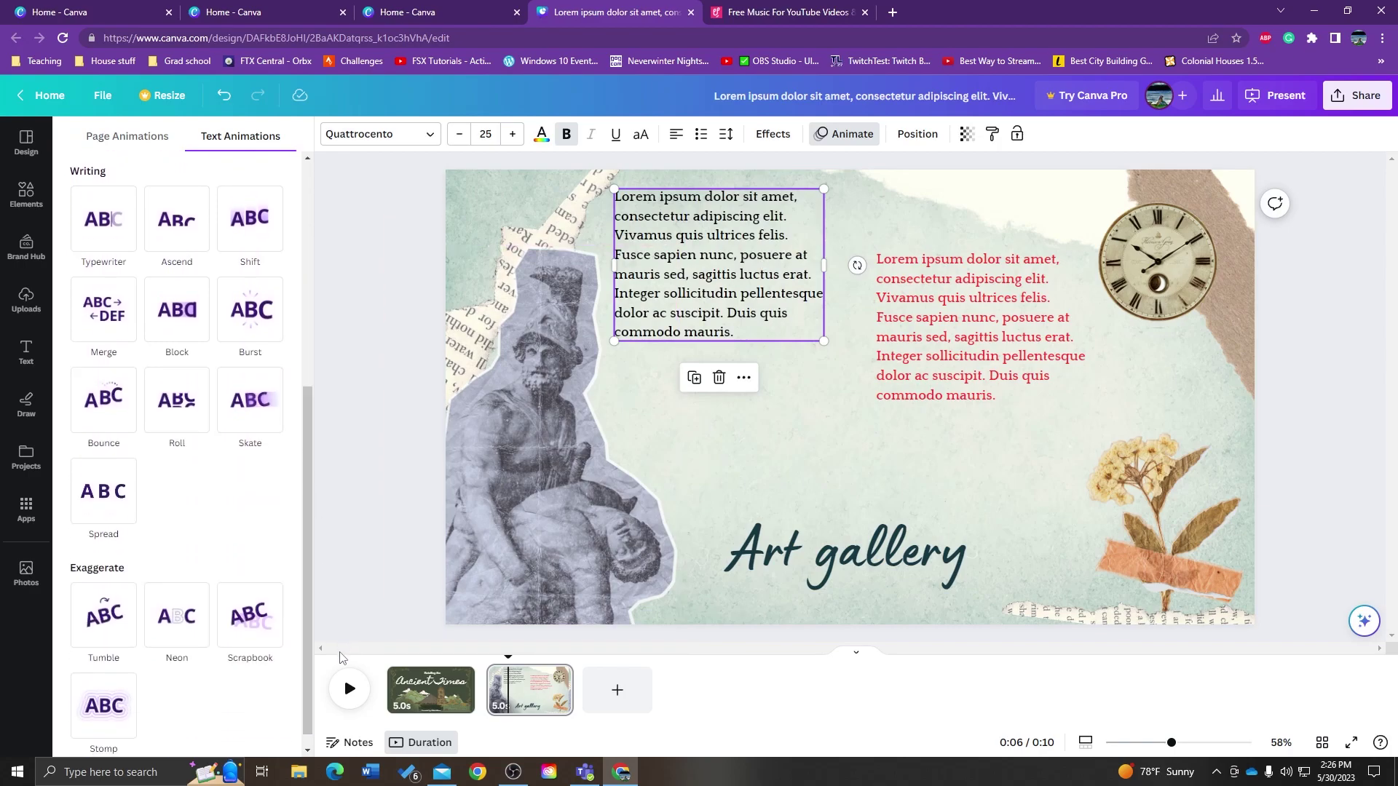
left_click(262, 648)
left_click(925, 318)
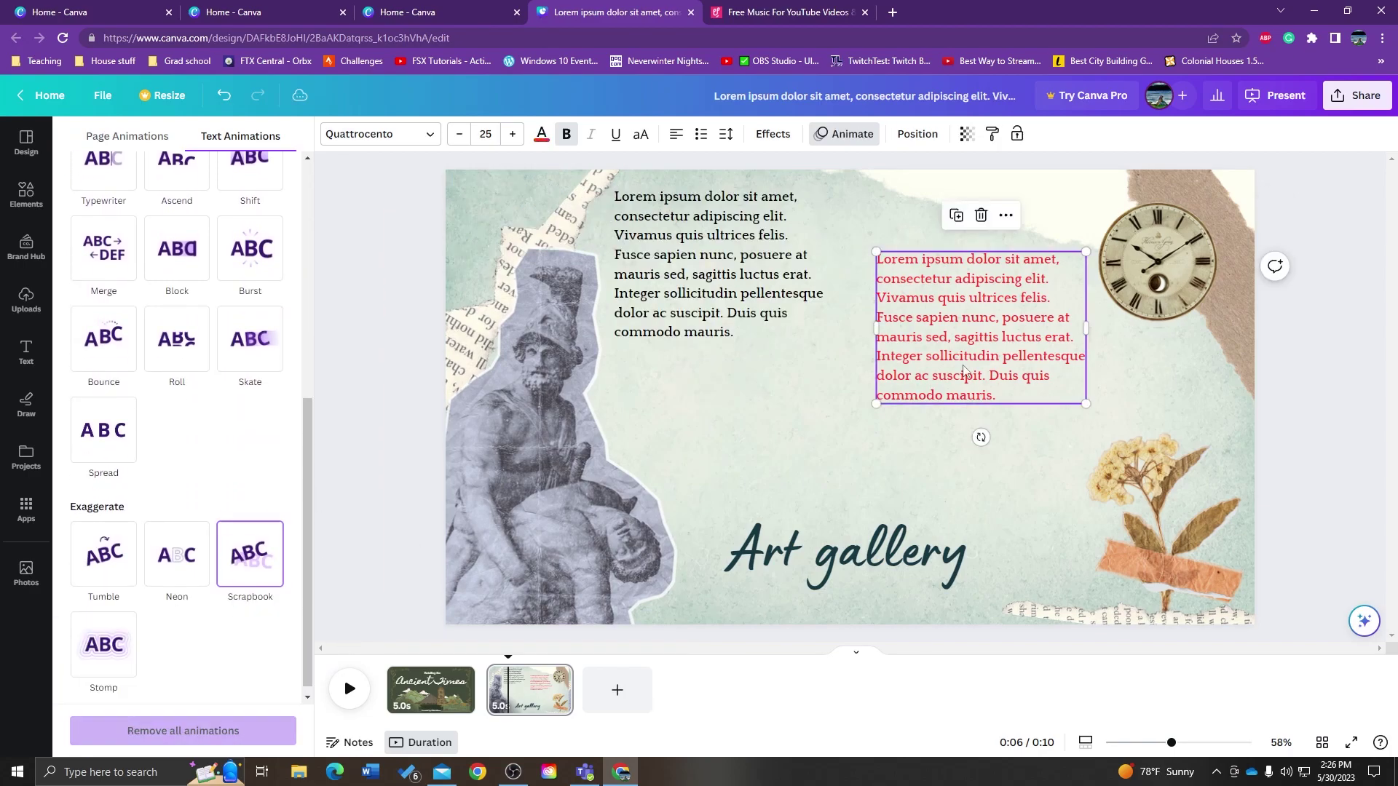
left_click(251, 560)
left_click(108, 648)
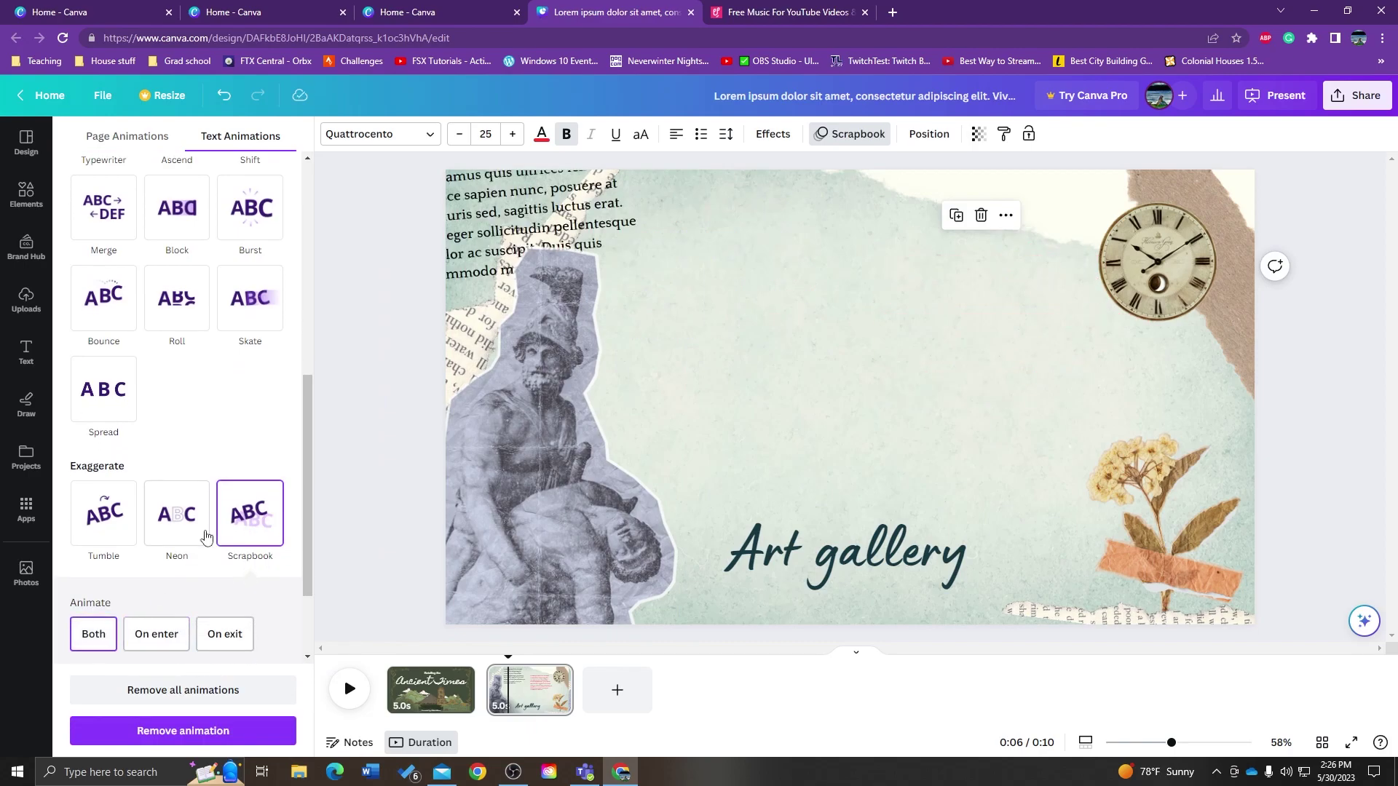
left_click(667, 249)
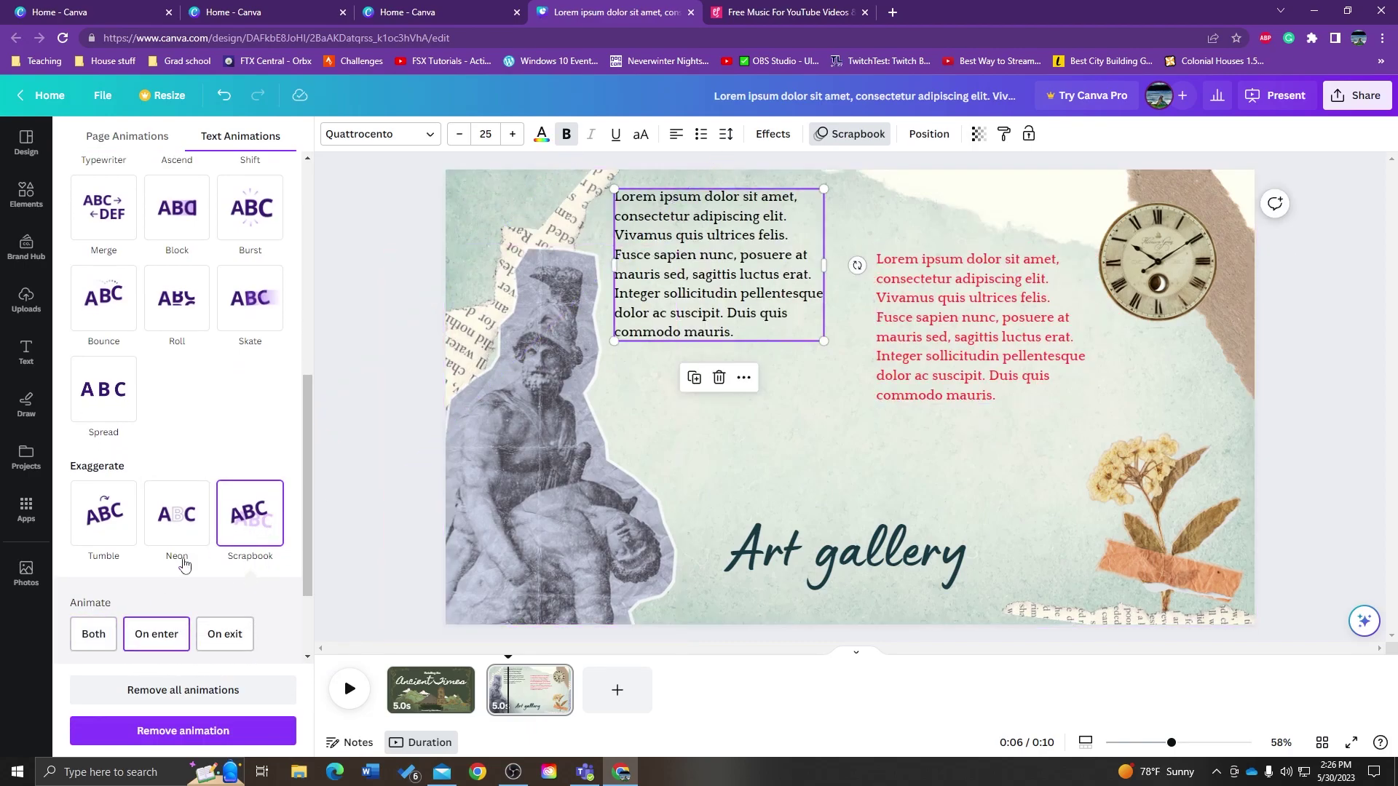
left_click(98, 632)
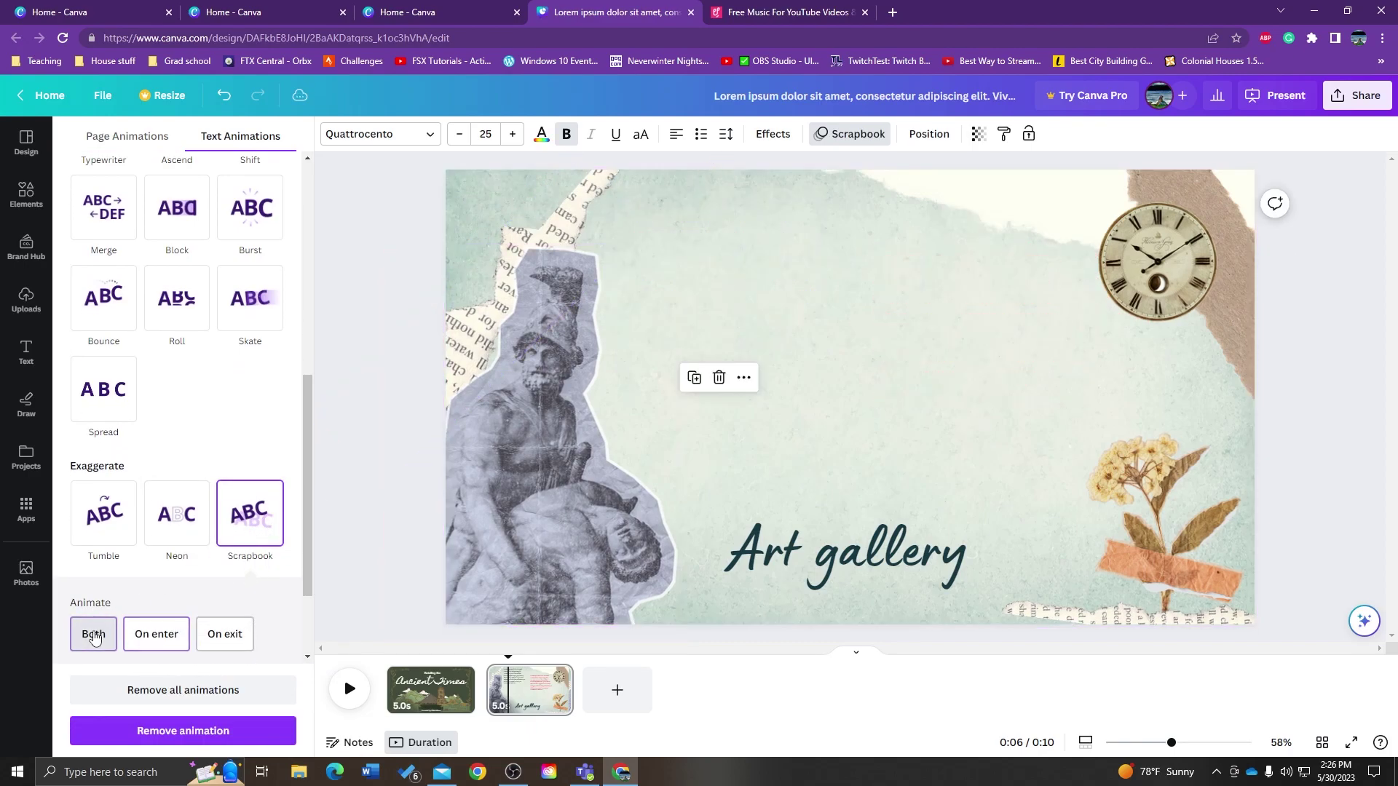
left_click(490, 663)
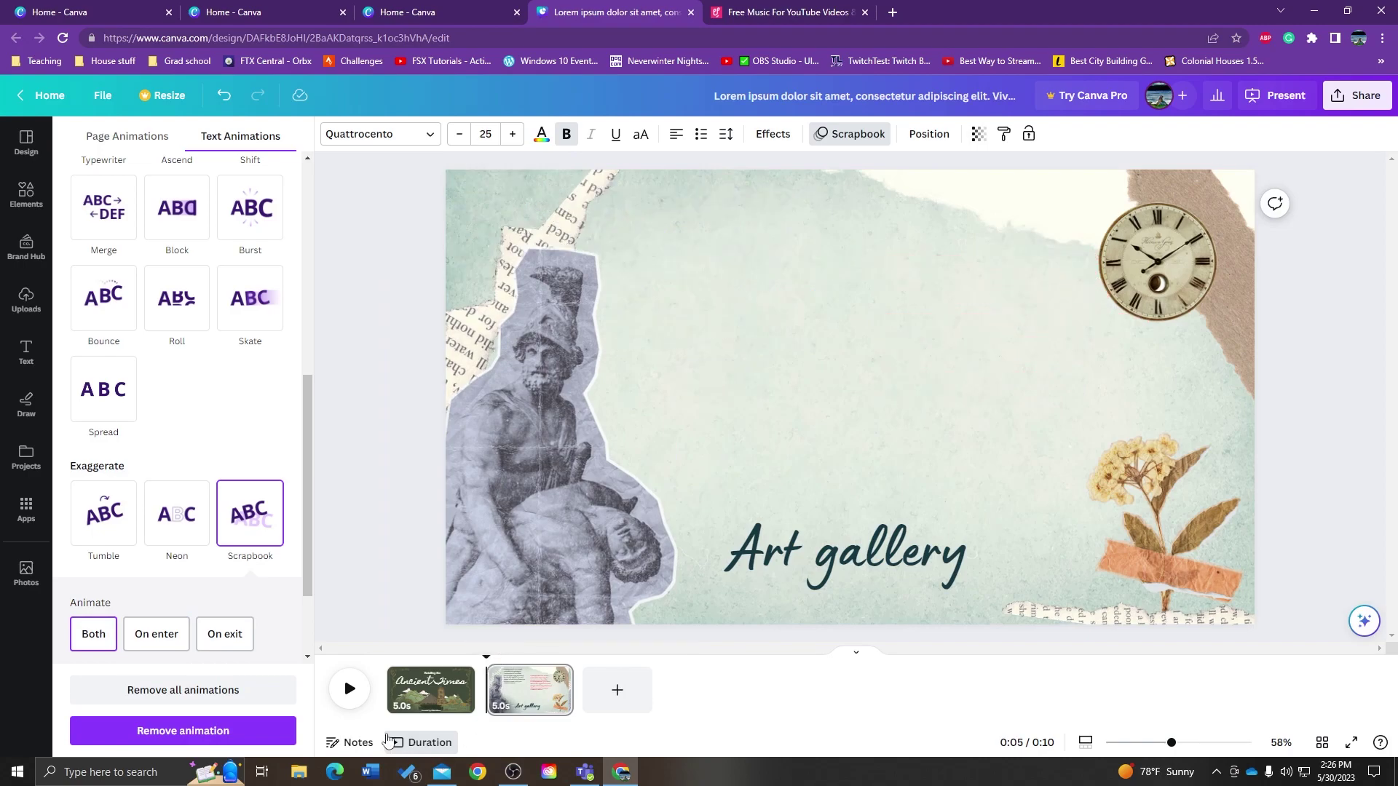
left_click(343, 699)
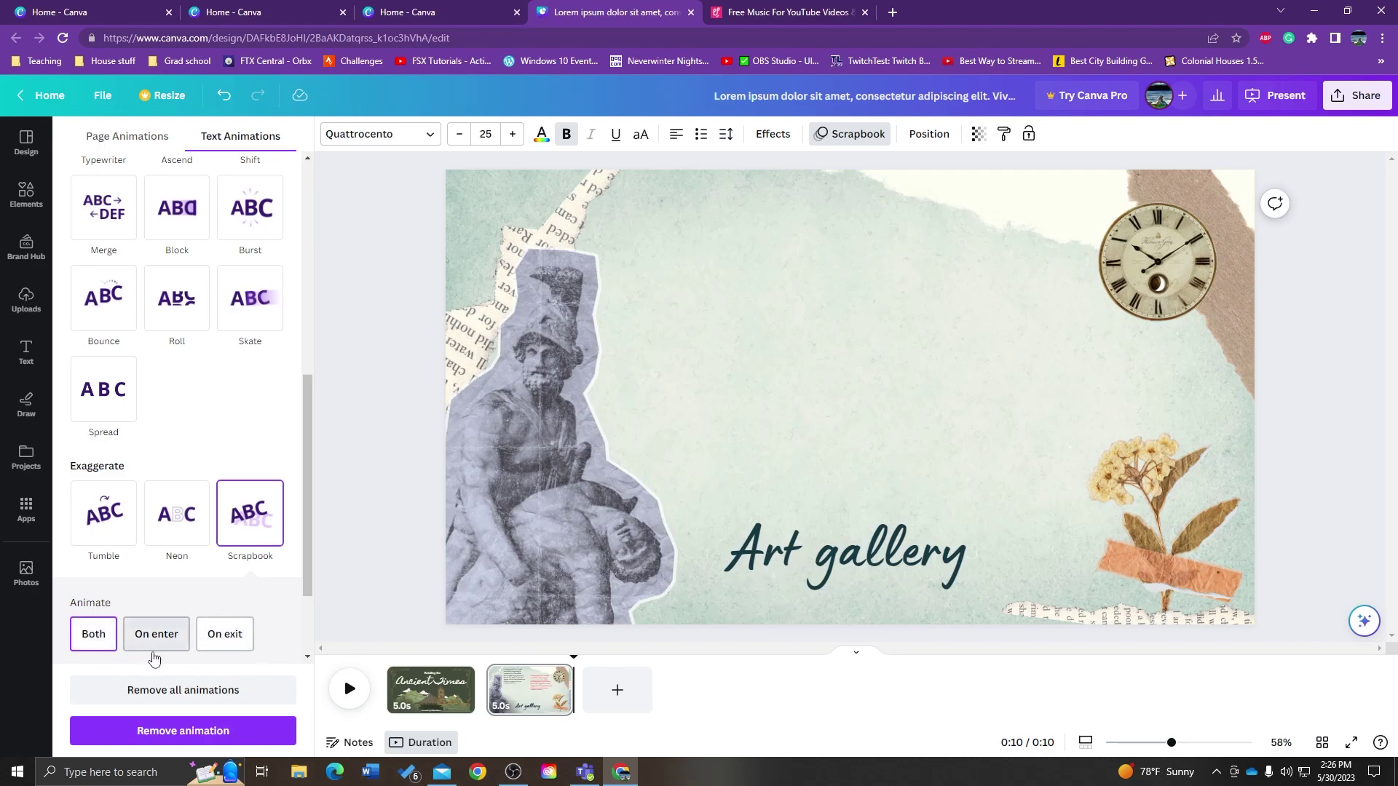
- Add a blank third page and place the recently used cat graphic at its center
left_click(617, 690)
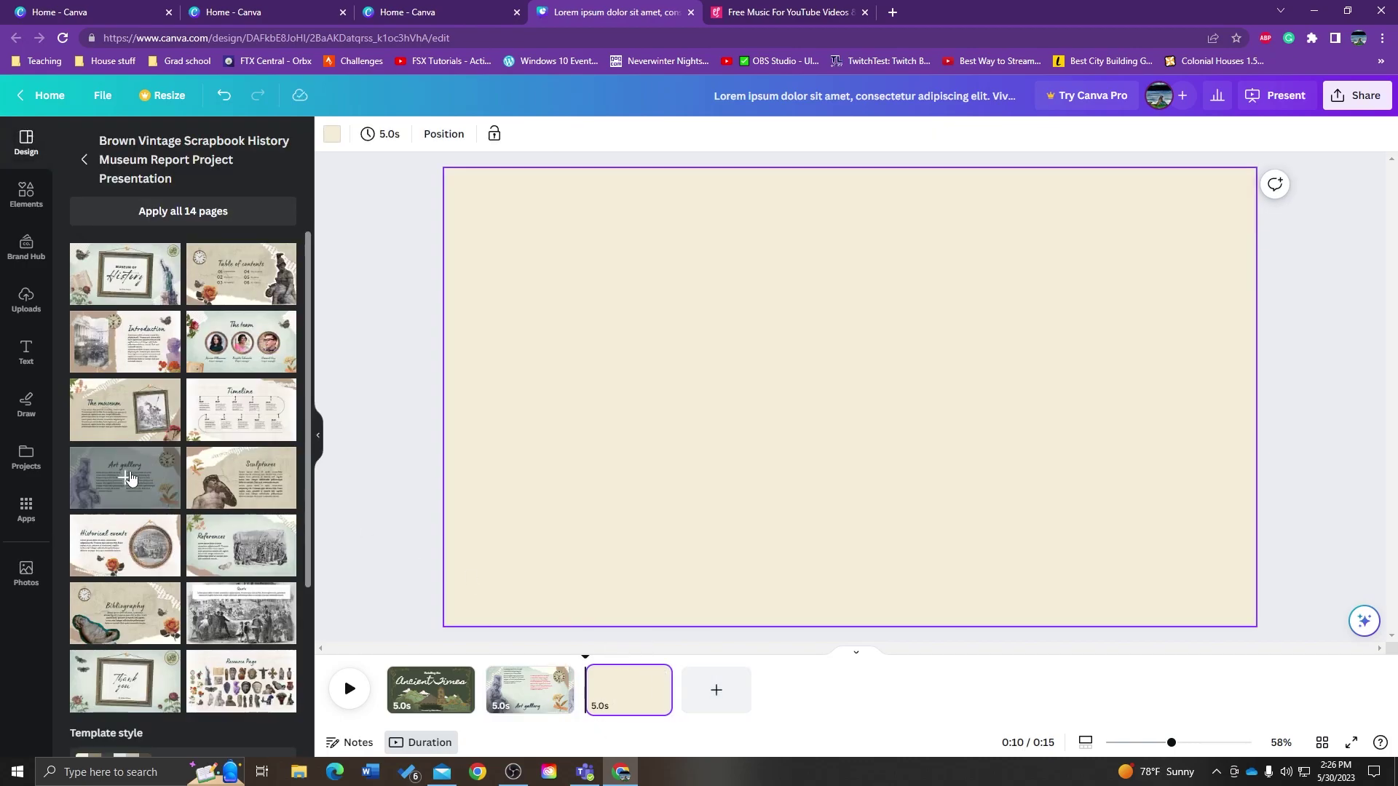
left_click(836, 284)
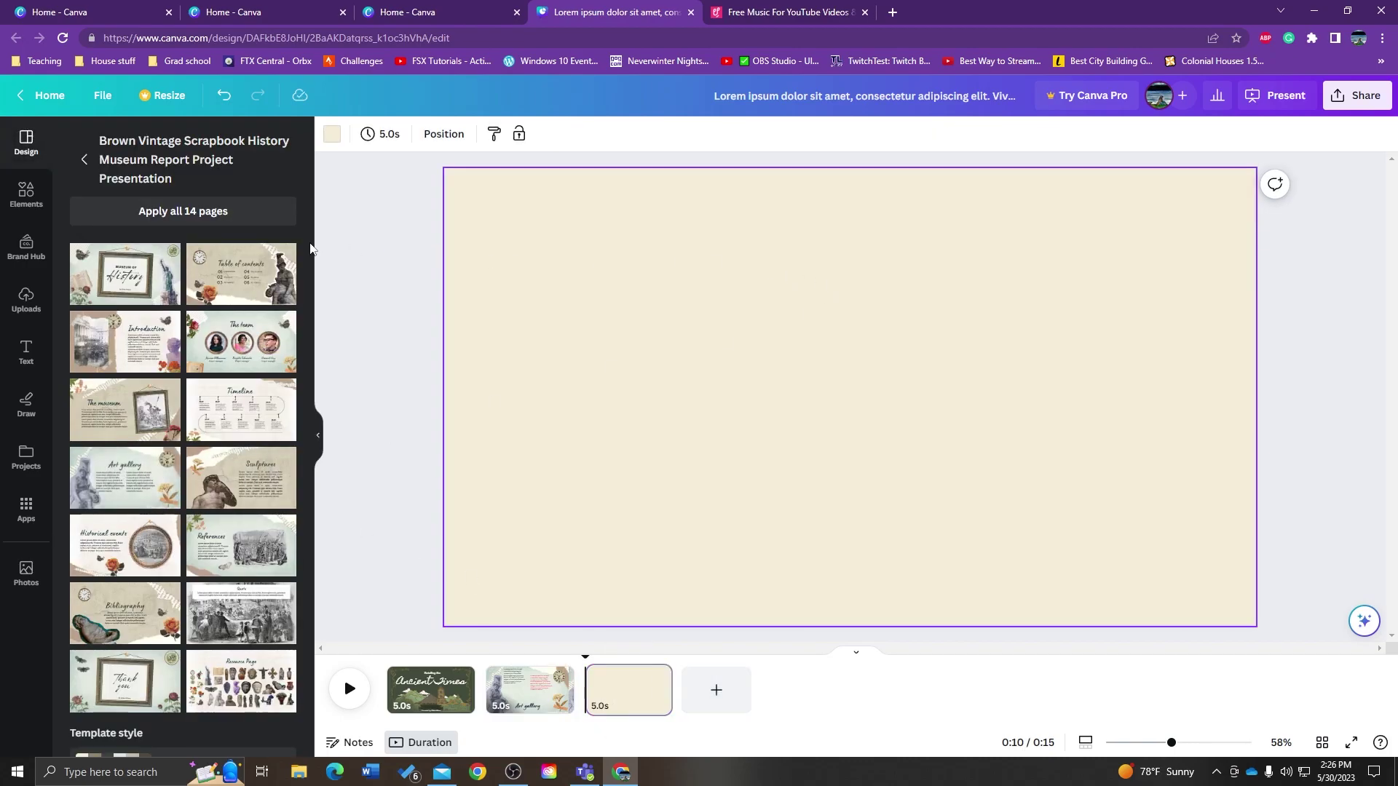
left_click(26, 193)
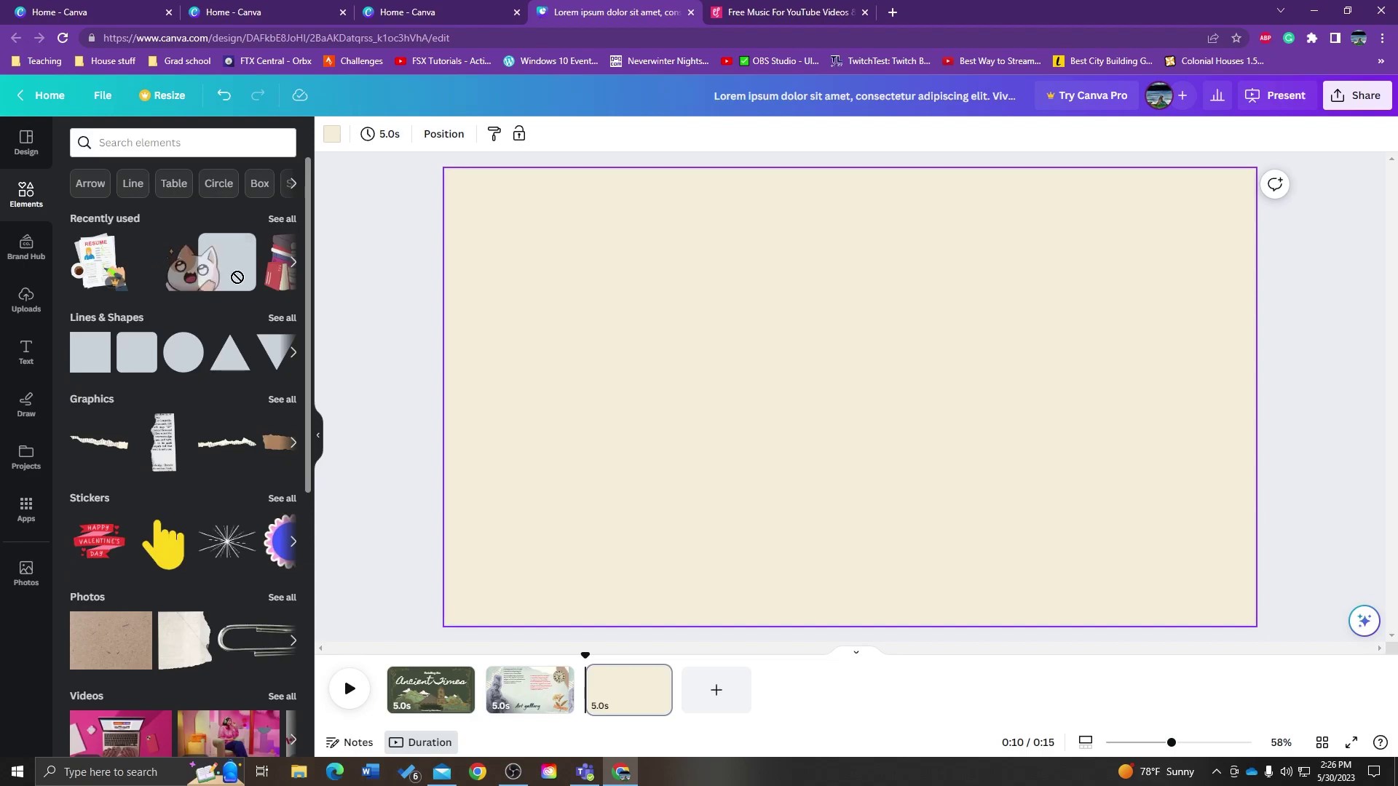
left_click(163, 262)
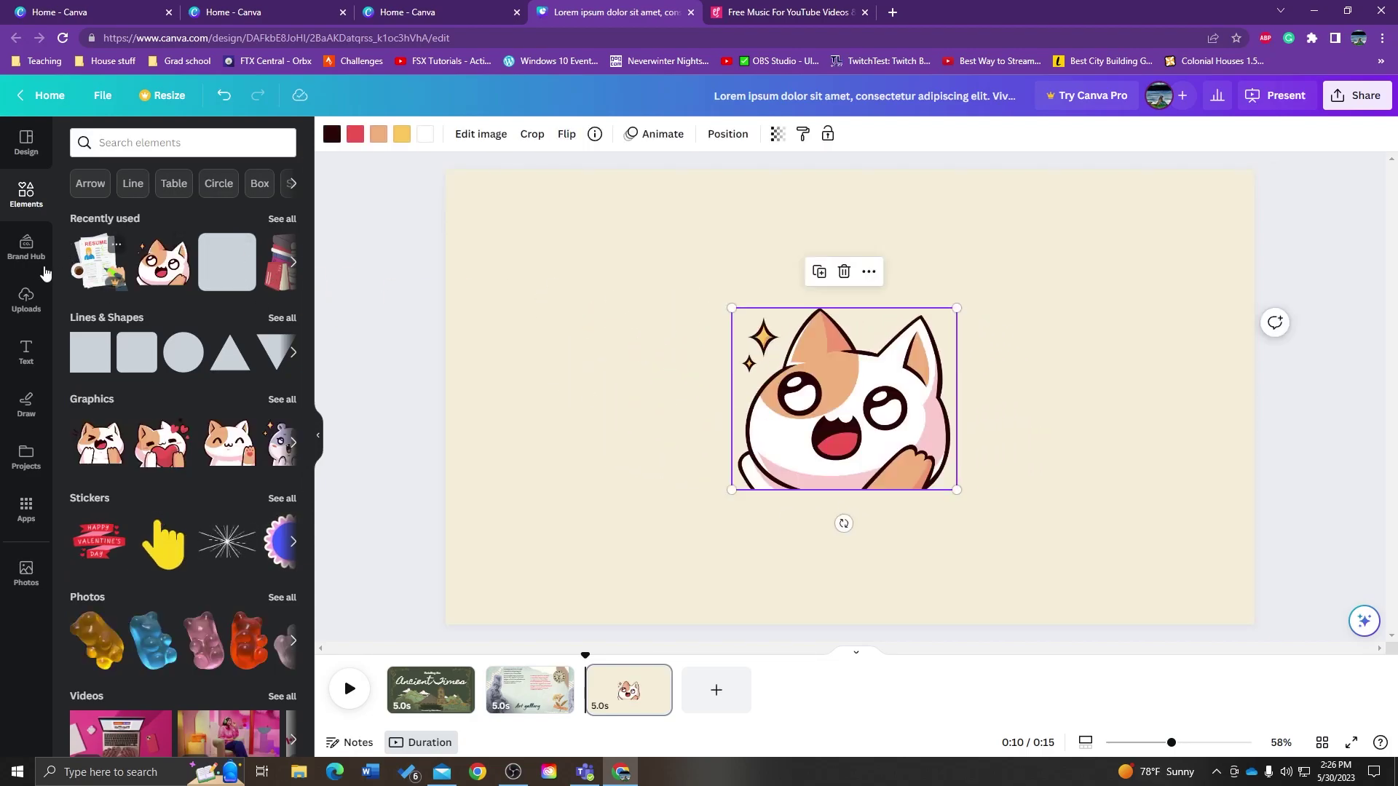
- Add a heading reading "Dog" to page 3, tilted clockwise and placed in the page's upper-right area
left_click(26, 353)
left_click(174, 332)
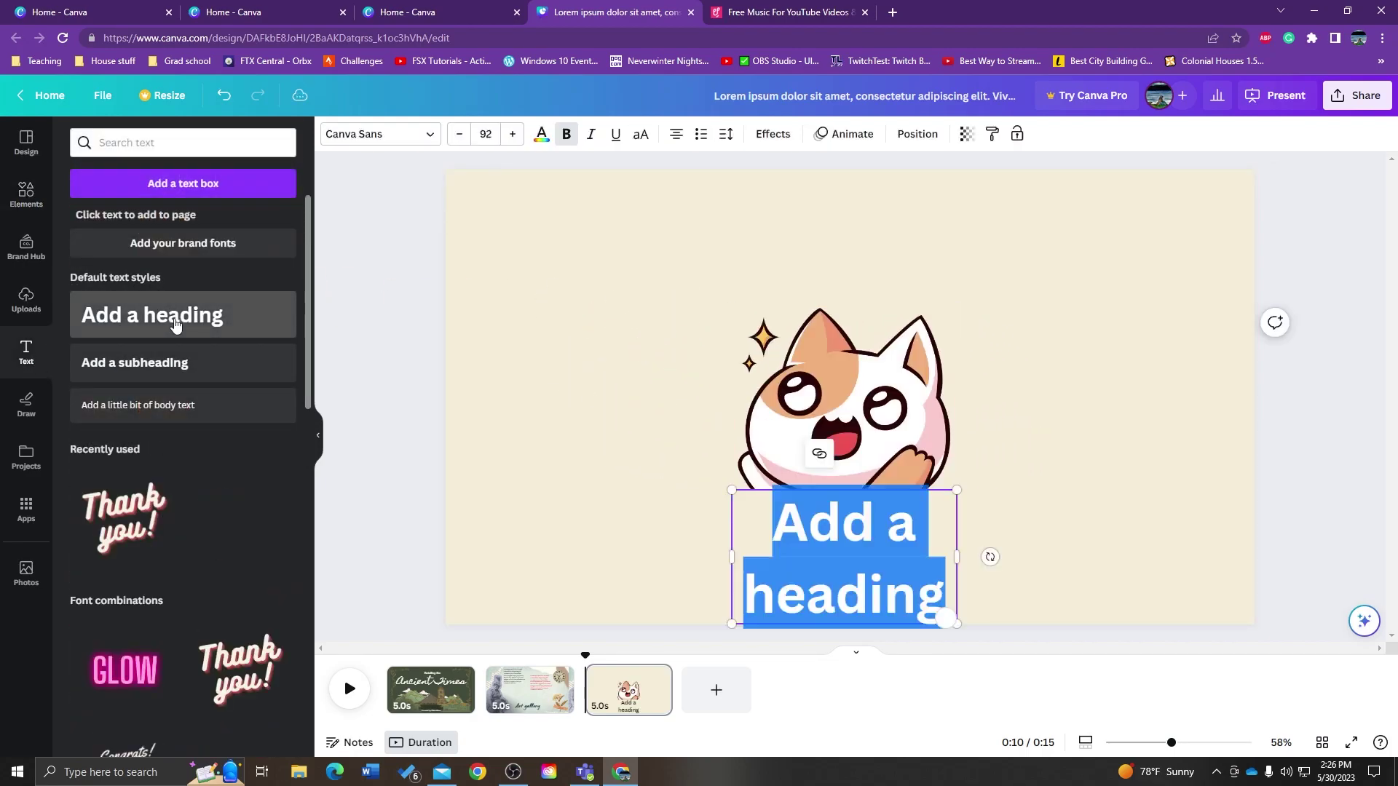
left_click(830, 567)
double_click(856, 561)
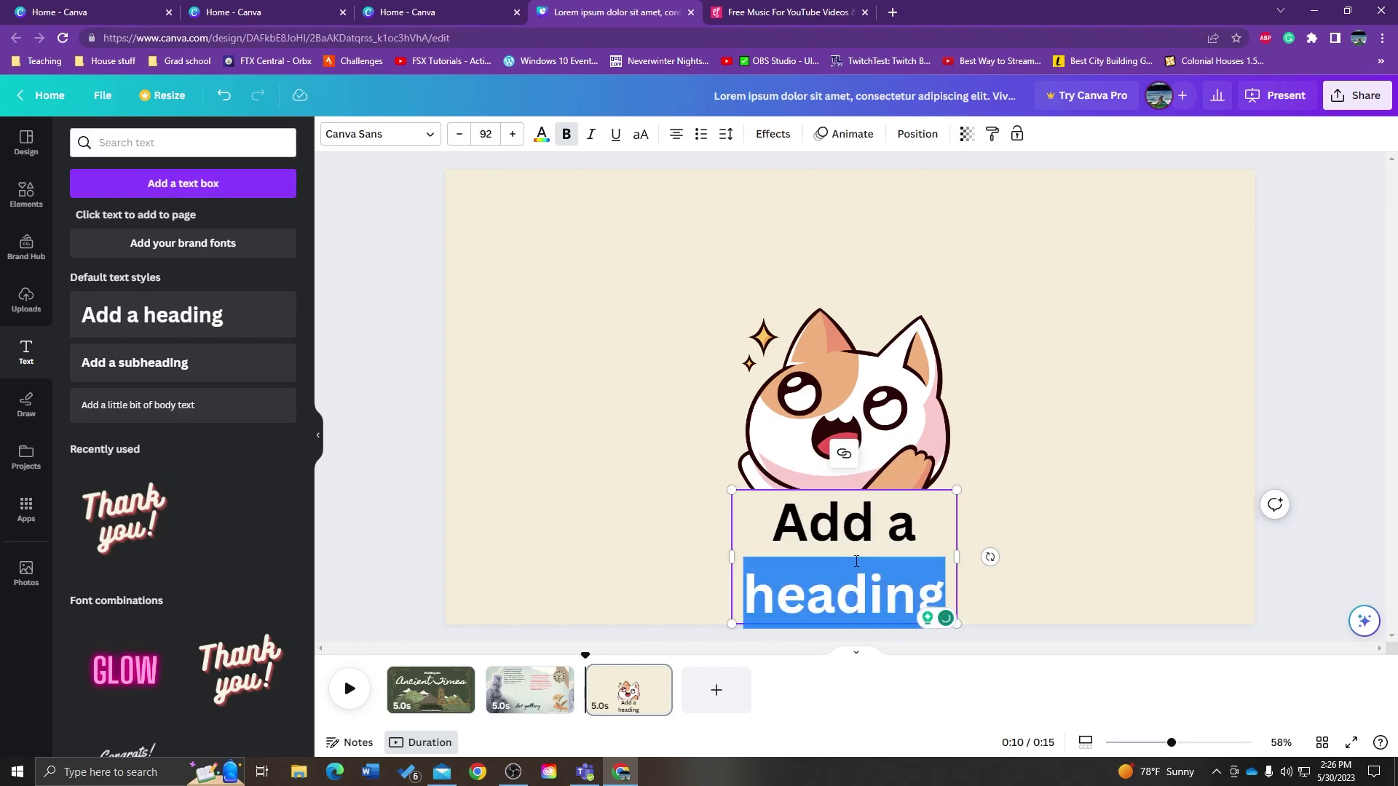
key("ctrl+a")
type("Dog")
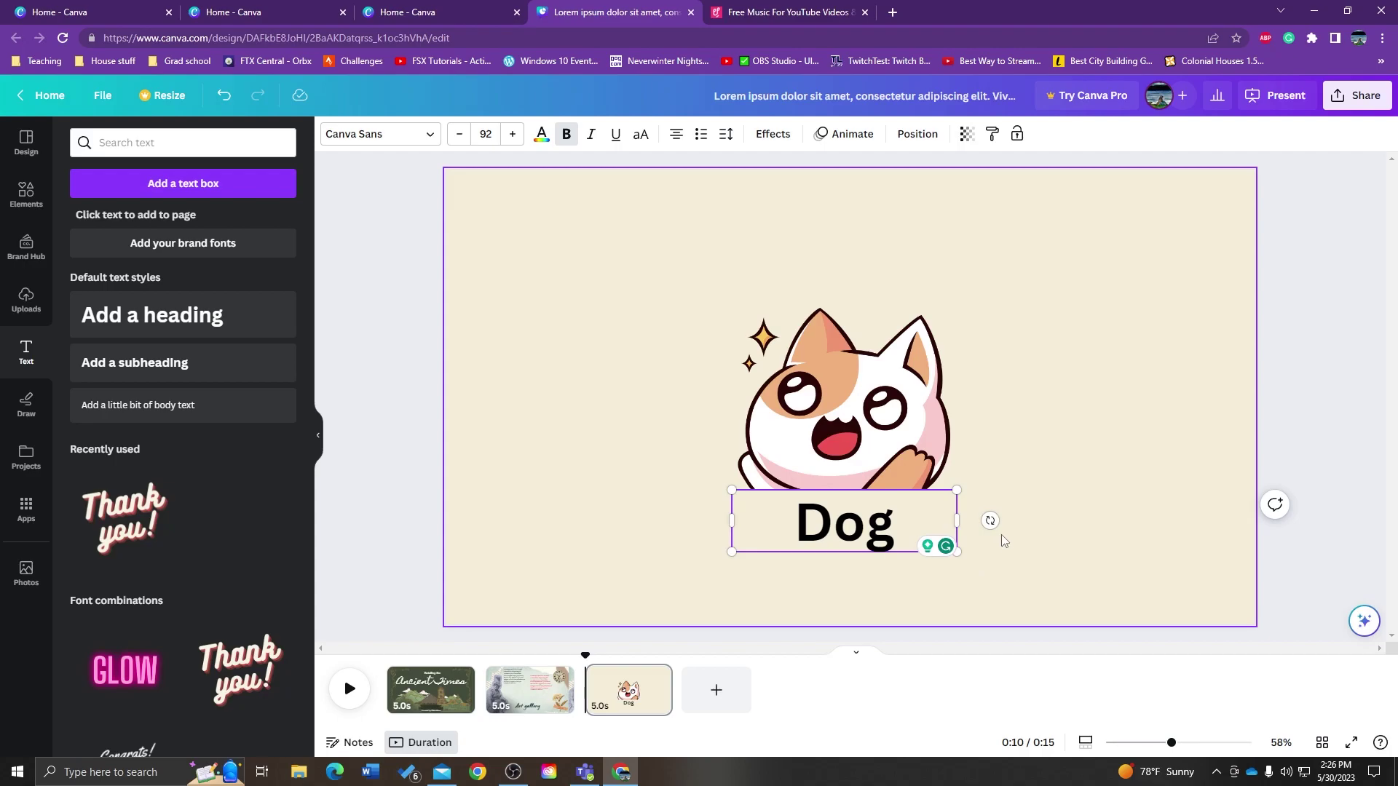
left_click_drag(990, 521, 1149, 291)
left_click(927, 565)
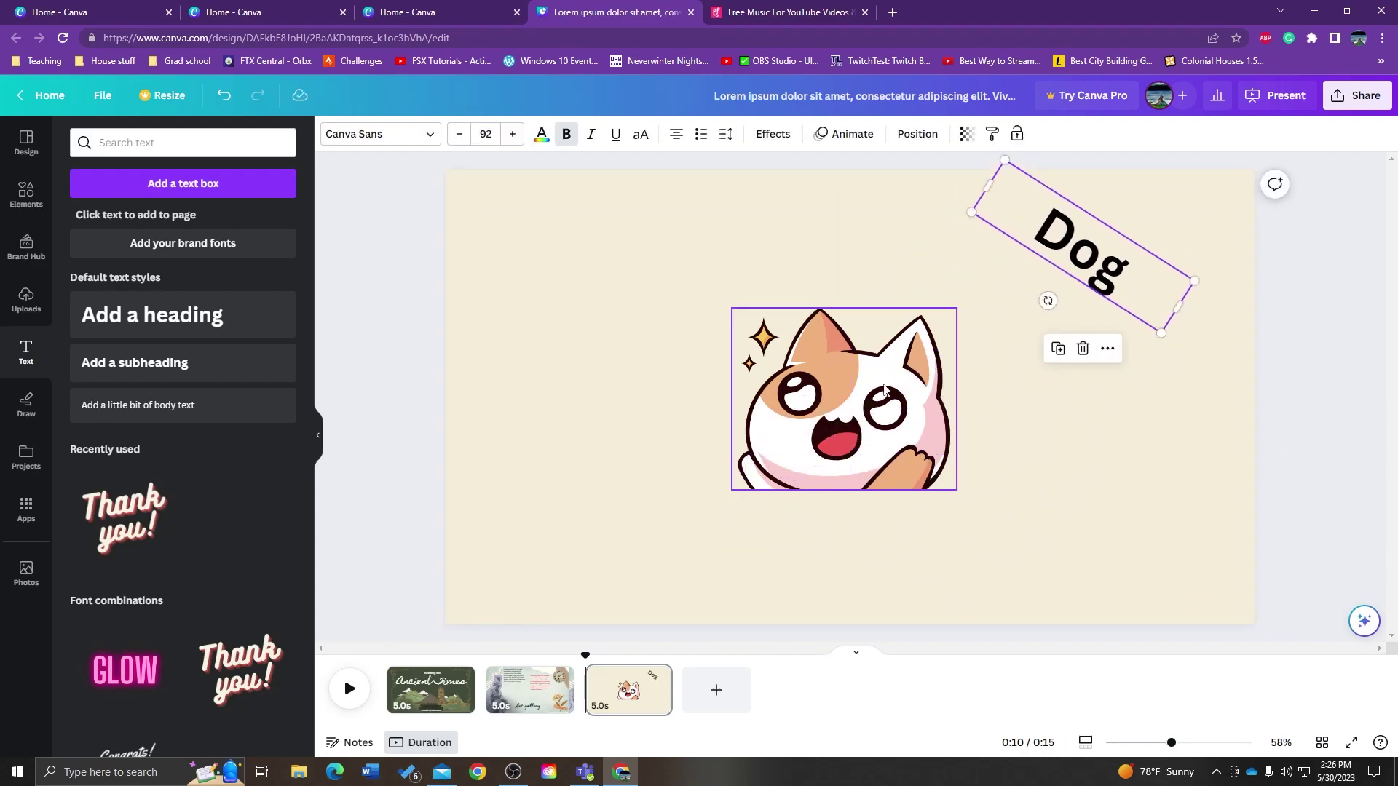
- Apply the Breathe animation to the cat graphic on page 3 and try to change its scale direction
left_click(844, 437)
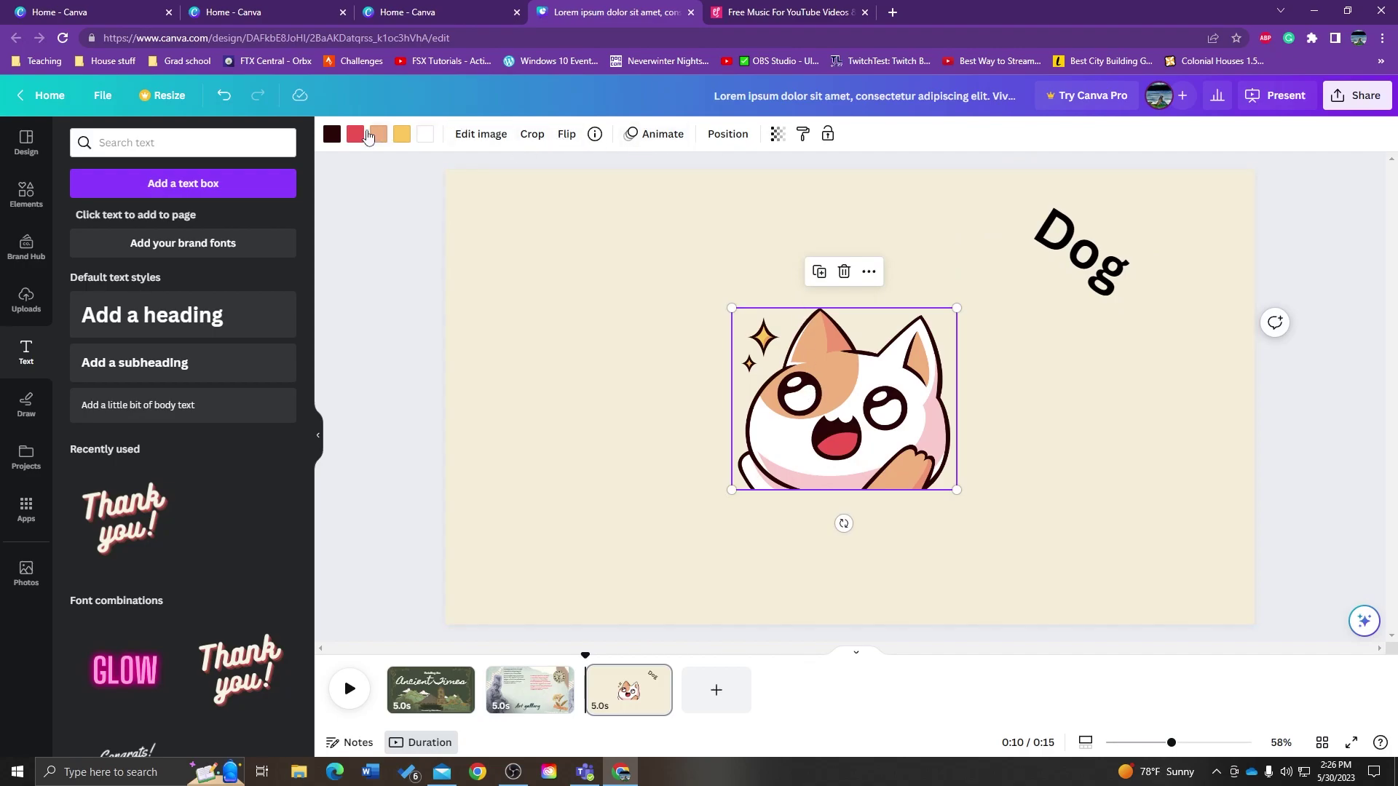
left_click(662, 134)
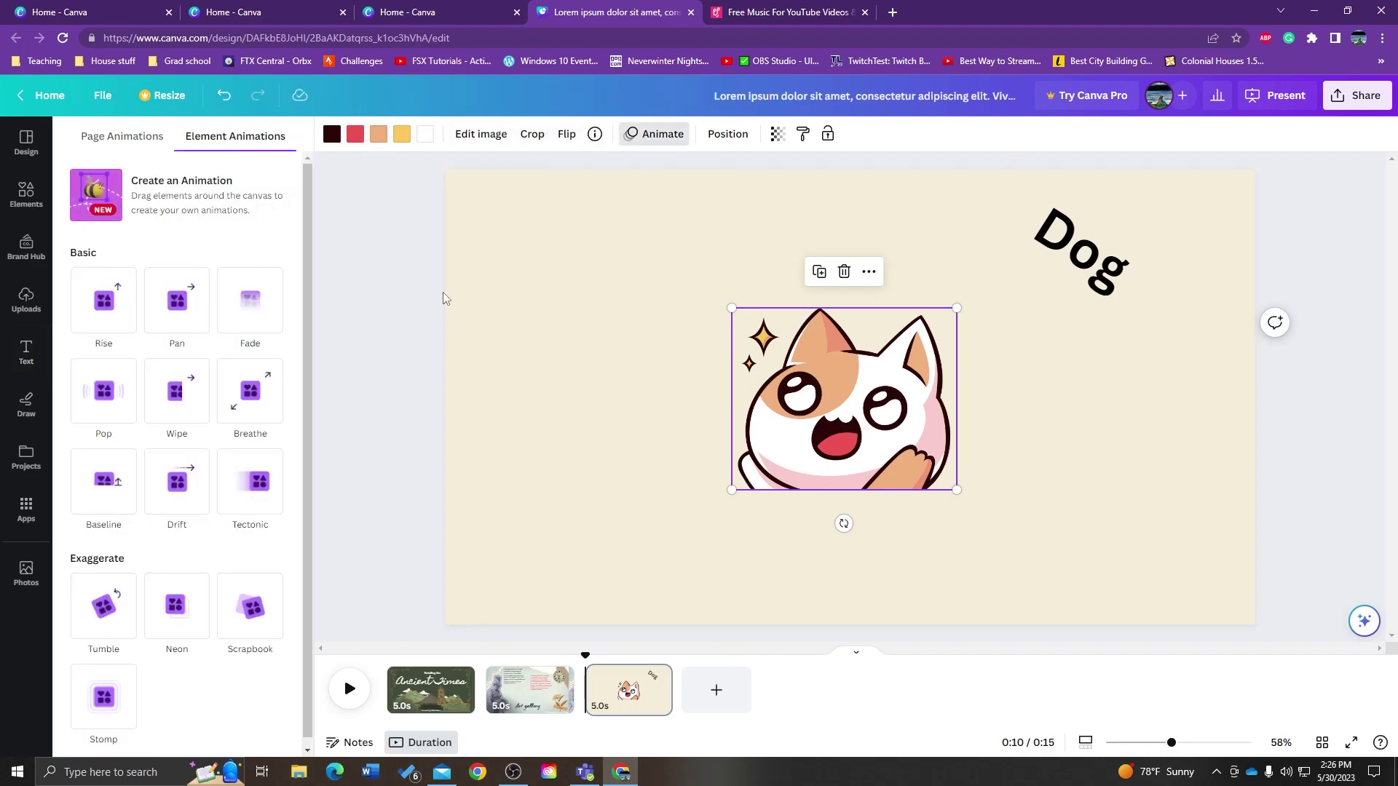
left_click(256, 403)
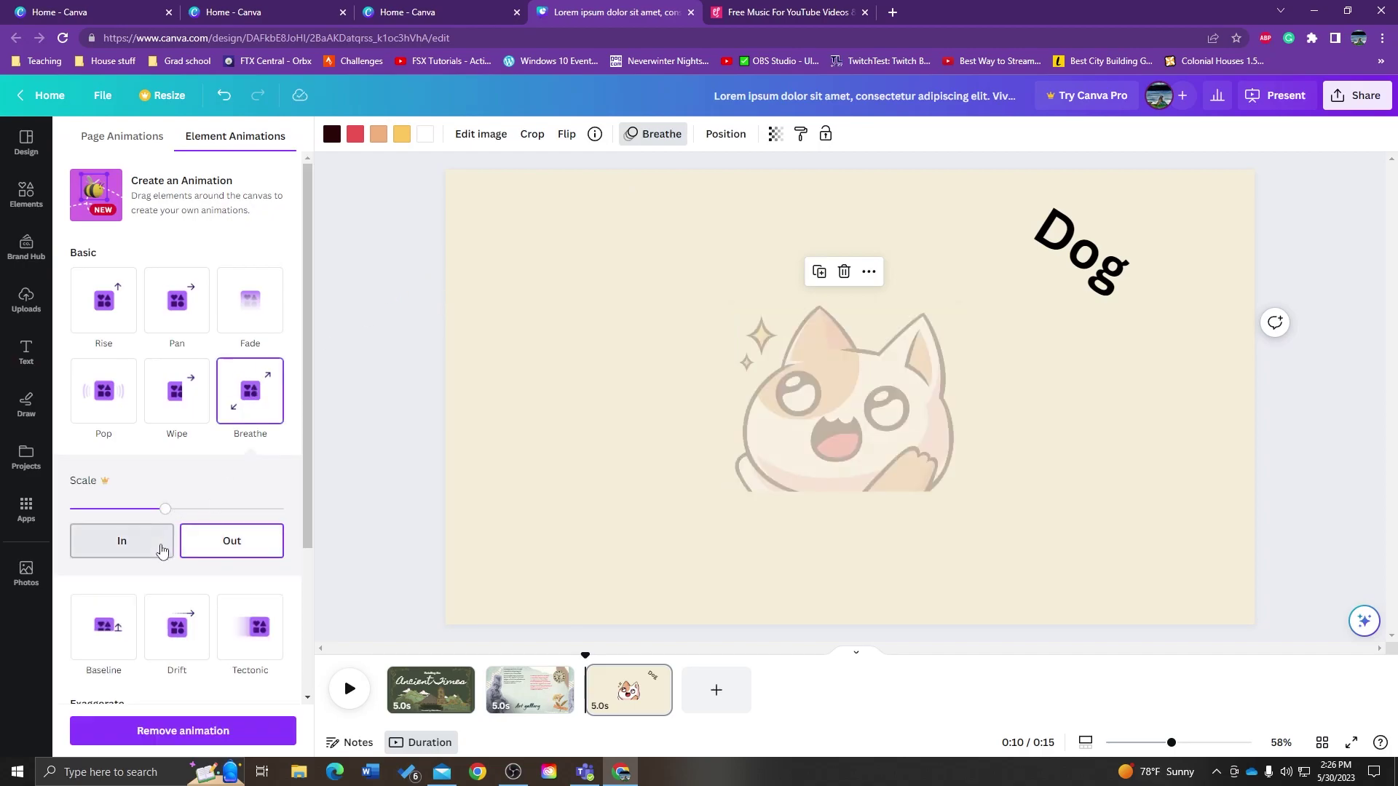
left_click(221, 541)
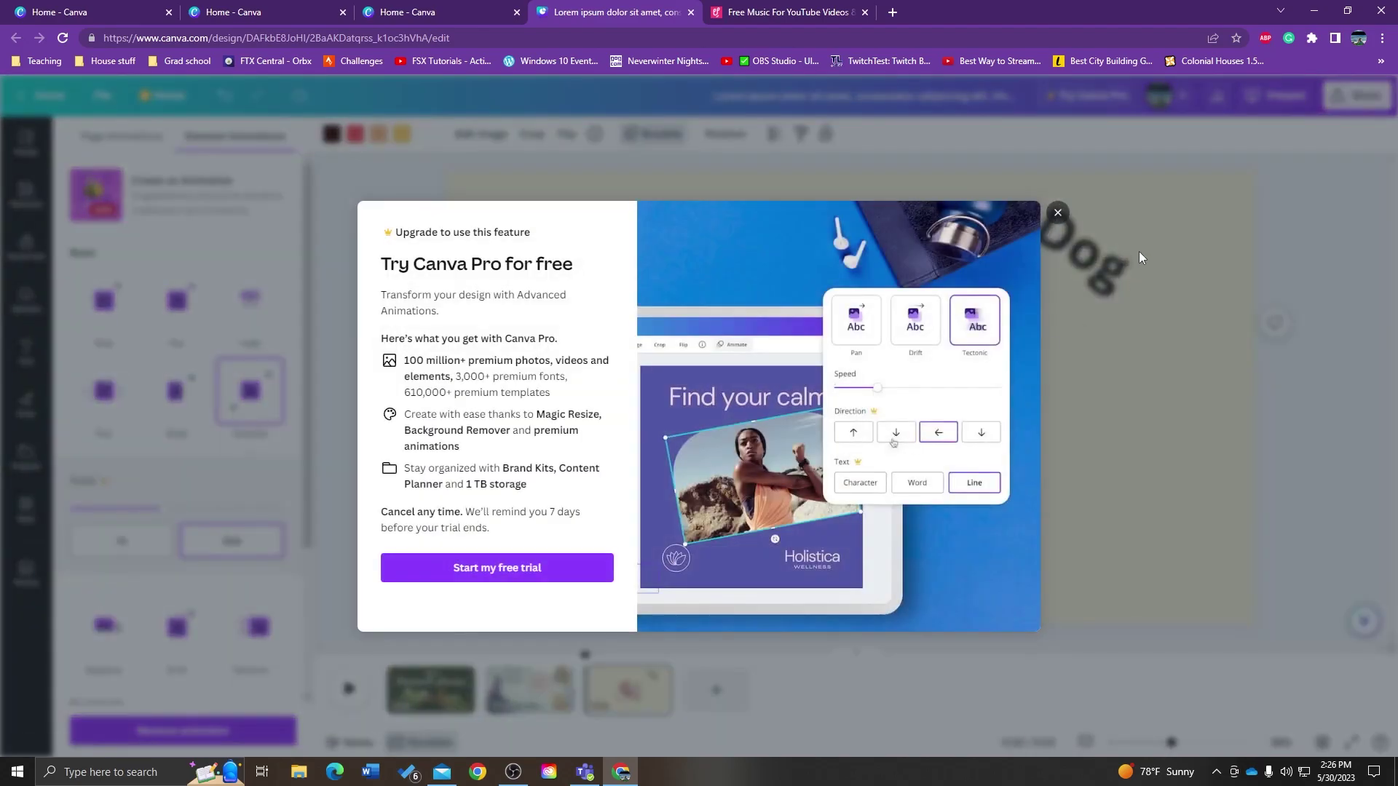
left_click(1057, 215)
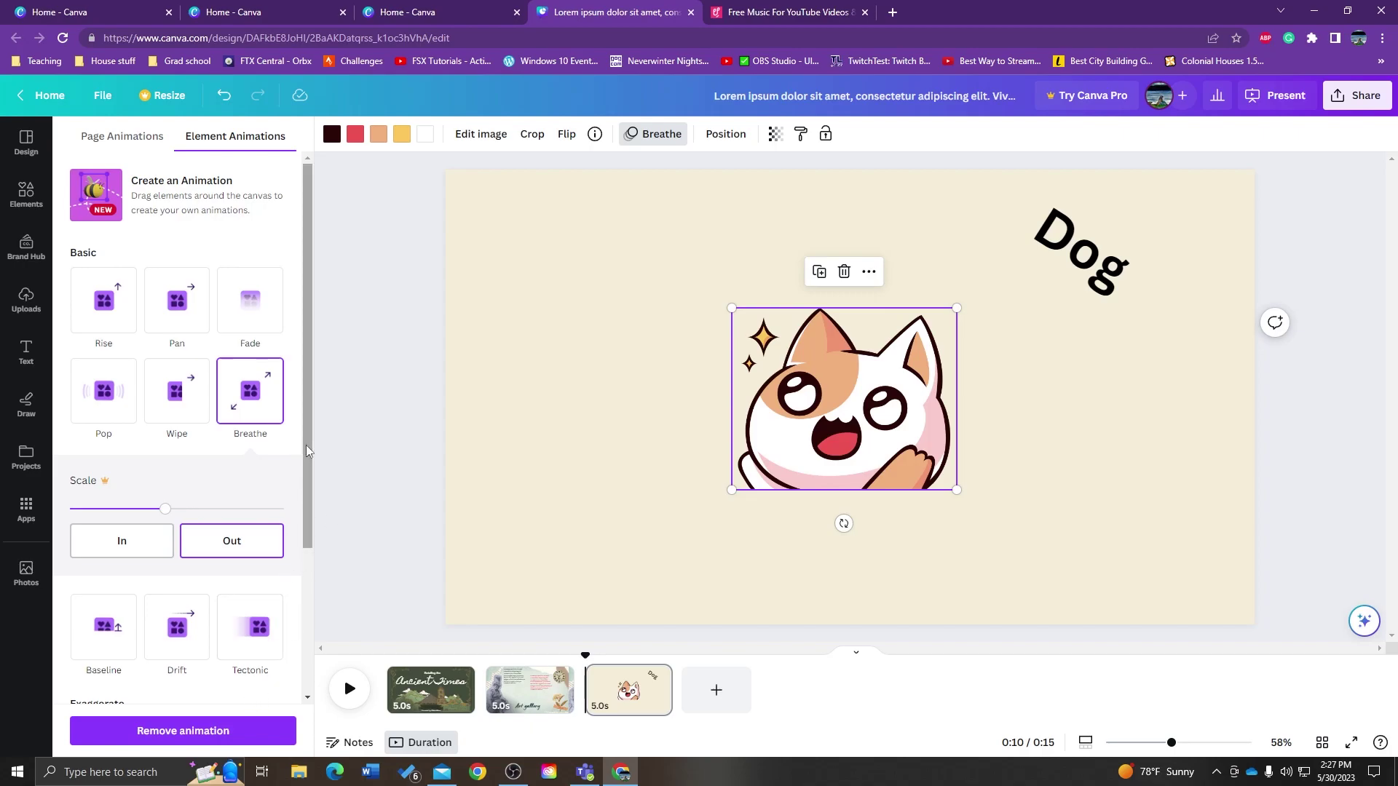
- Look through the cat graphic's animation options and play page 3 to preview the Breathe effect
left_click_drag(306, 444, 325, 530)
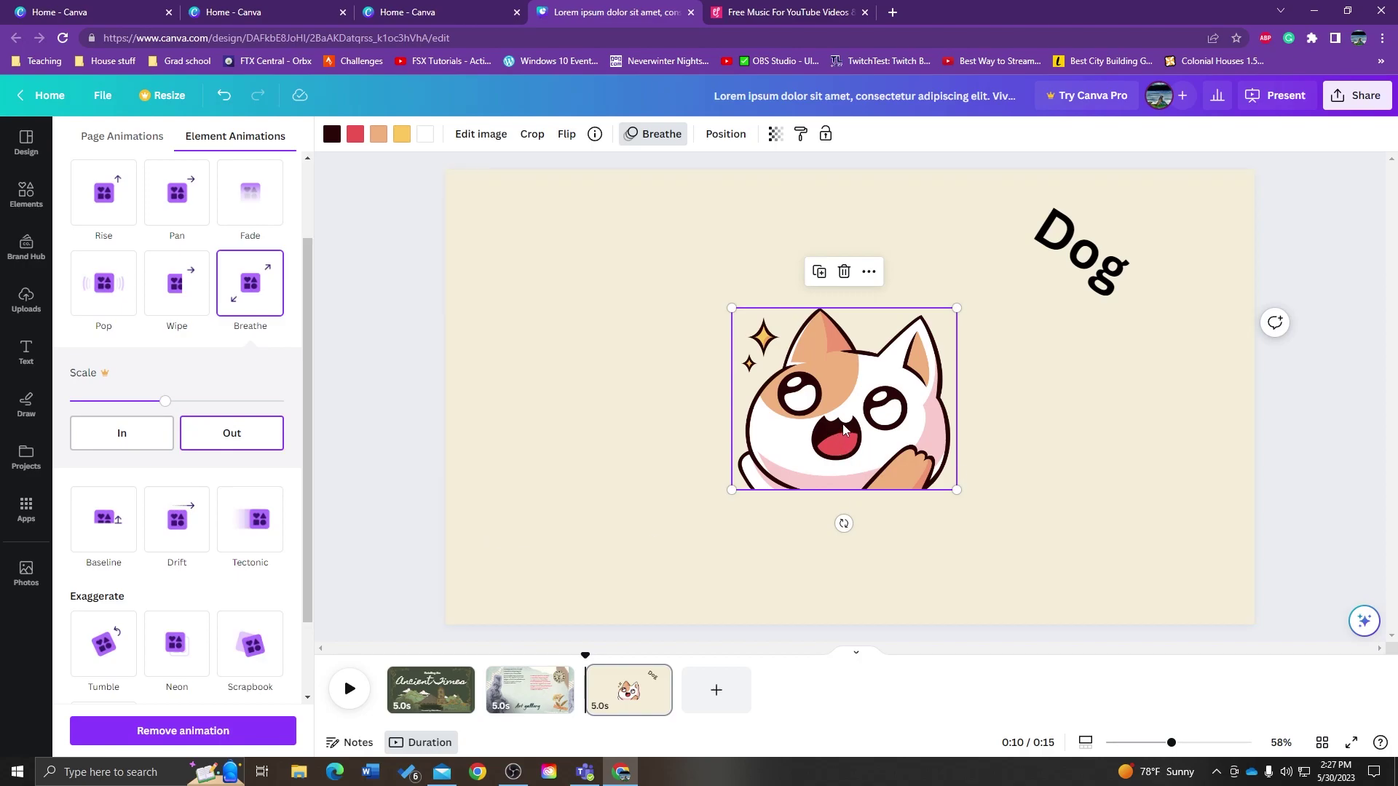
left_click_drag(307, 555, 330, 535)
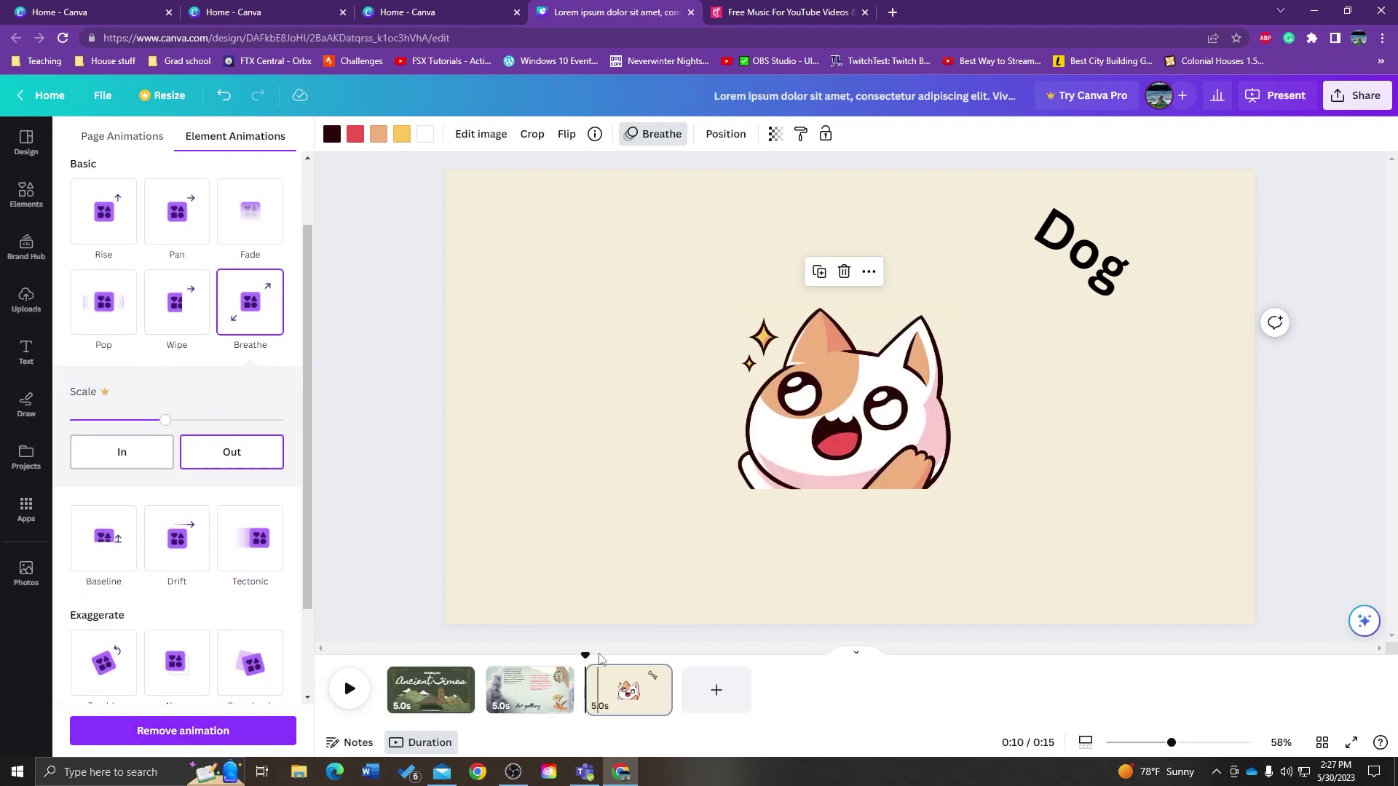
left_click(349, 688)
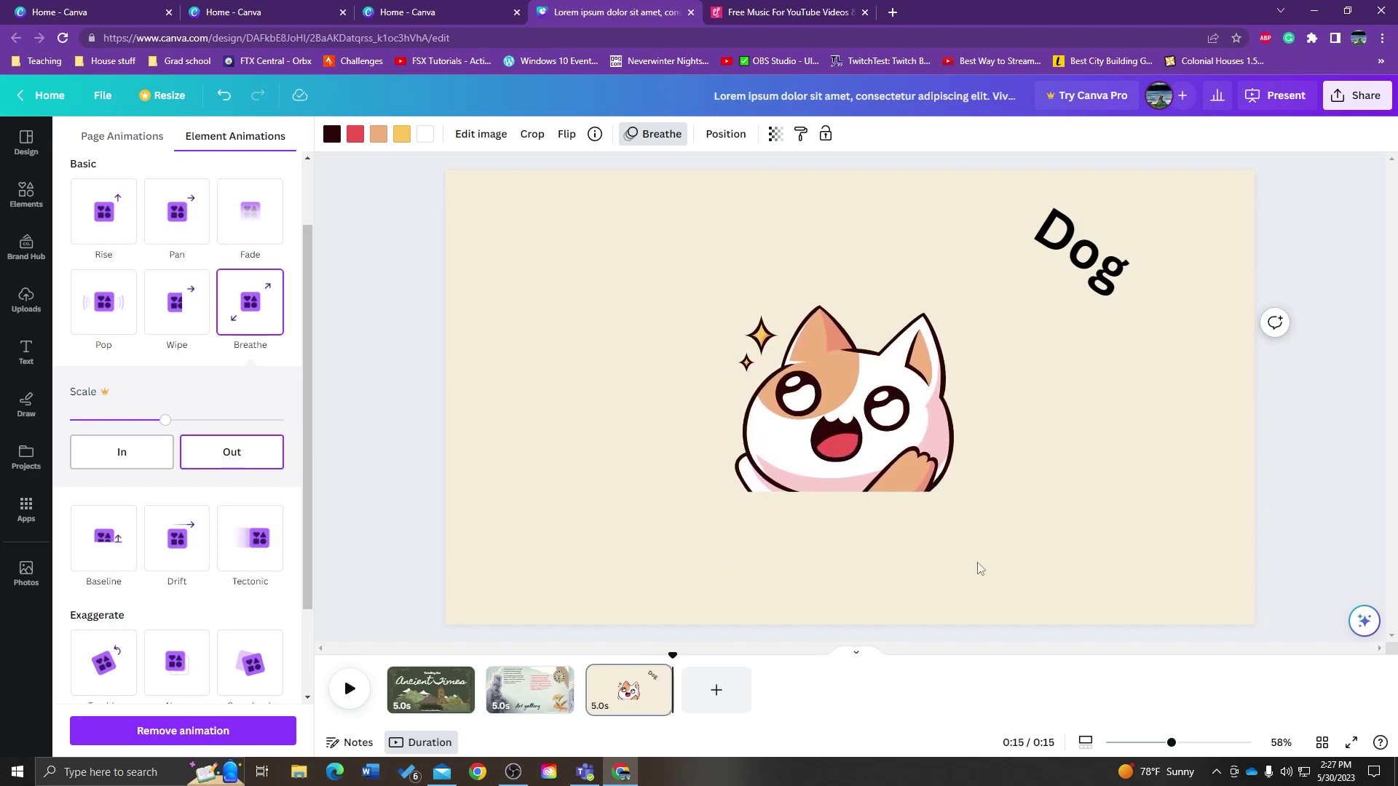
- Apply the Rise text animation to the "Dog" heading and play page 3 from its start
left_click(1101, 269)
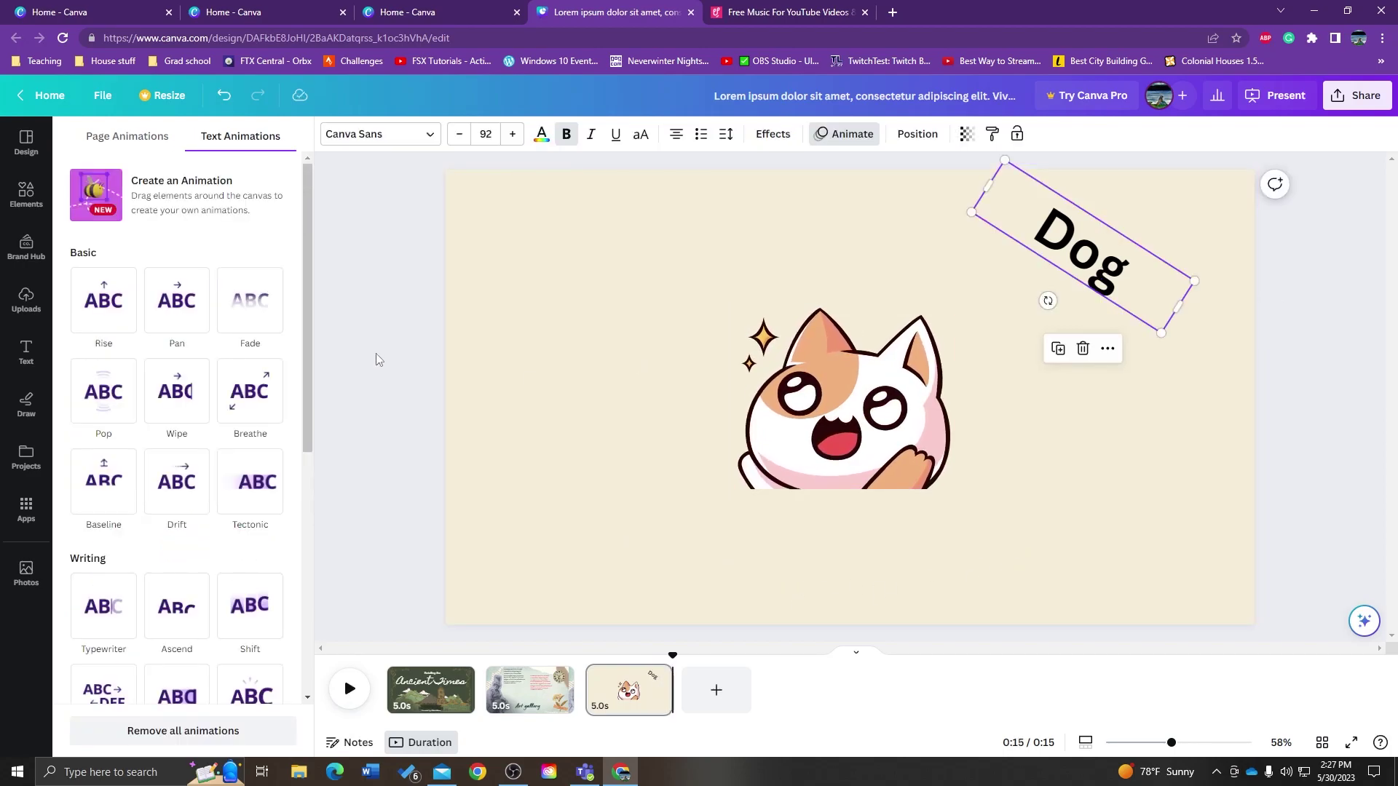
left_click(95, 314)
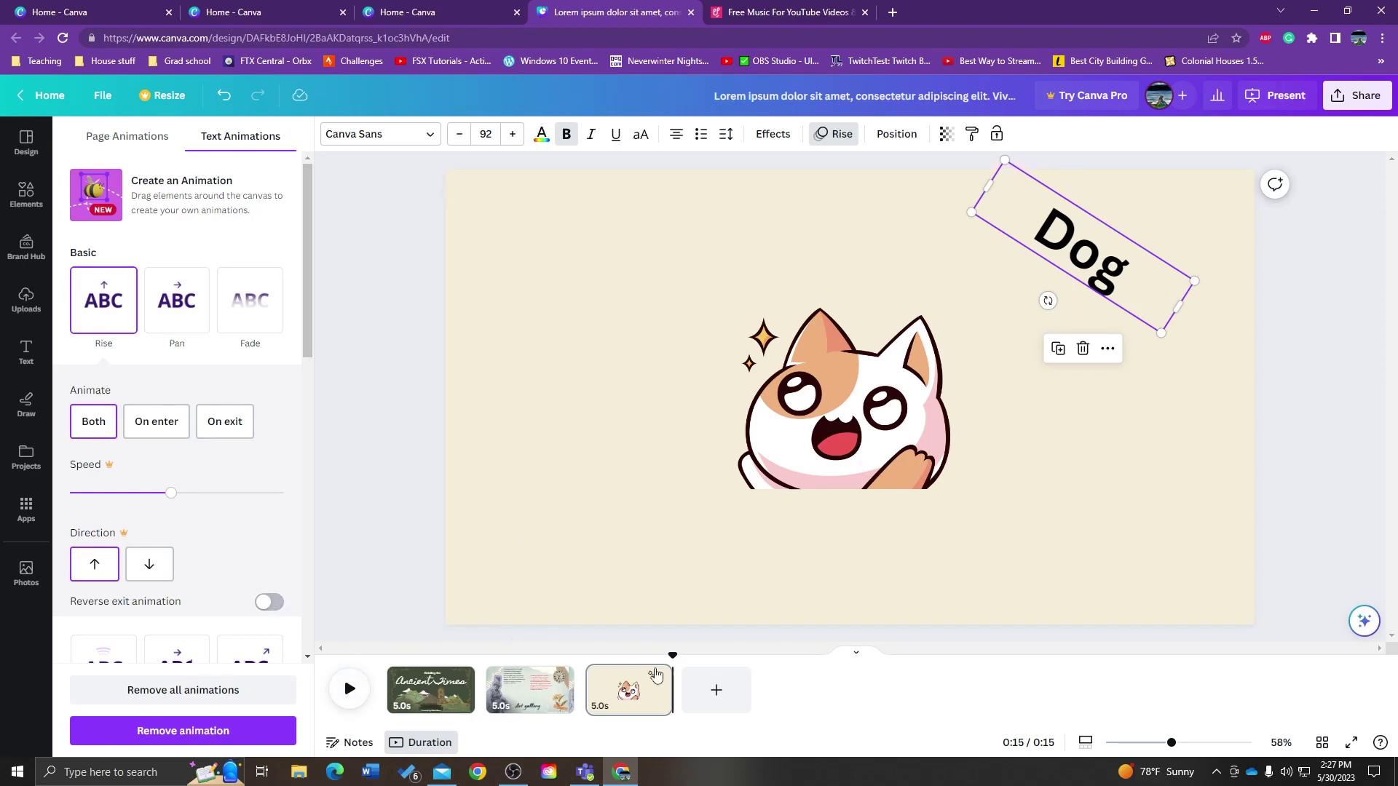
left_click_drag(671, 655, 576, 650)
left_click(349, 689)
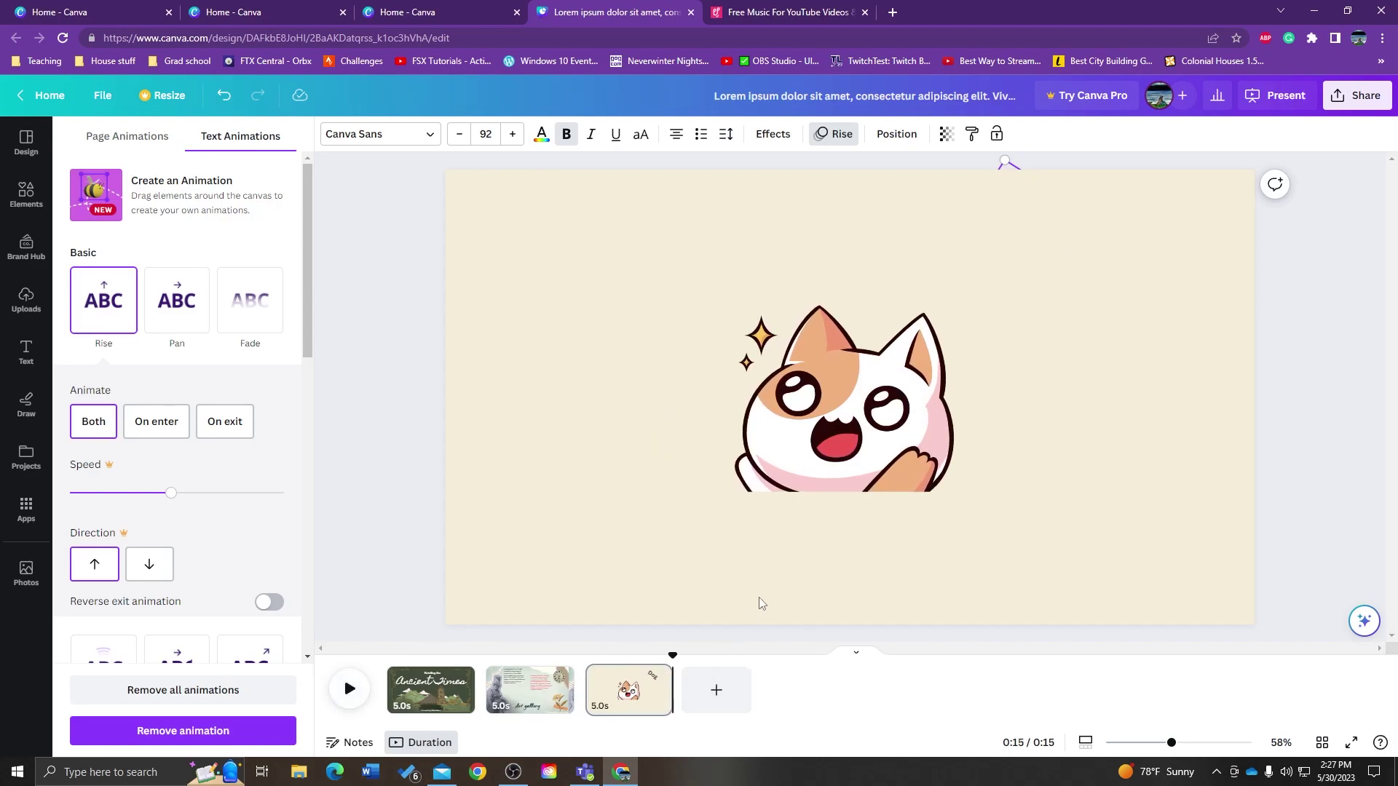
left_click(864, 421)
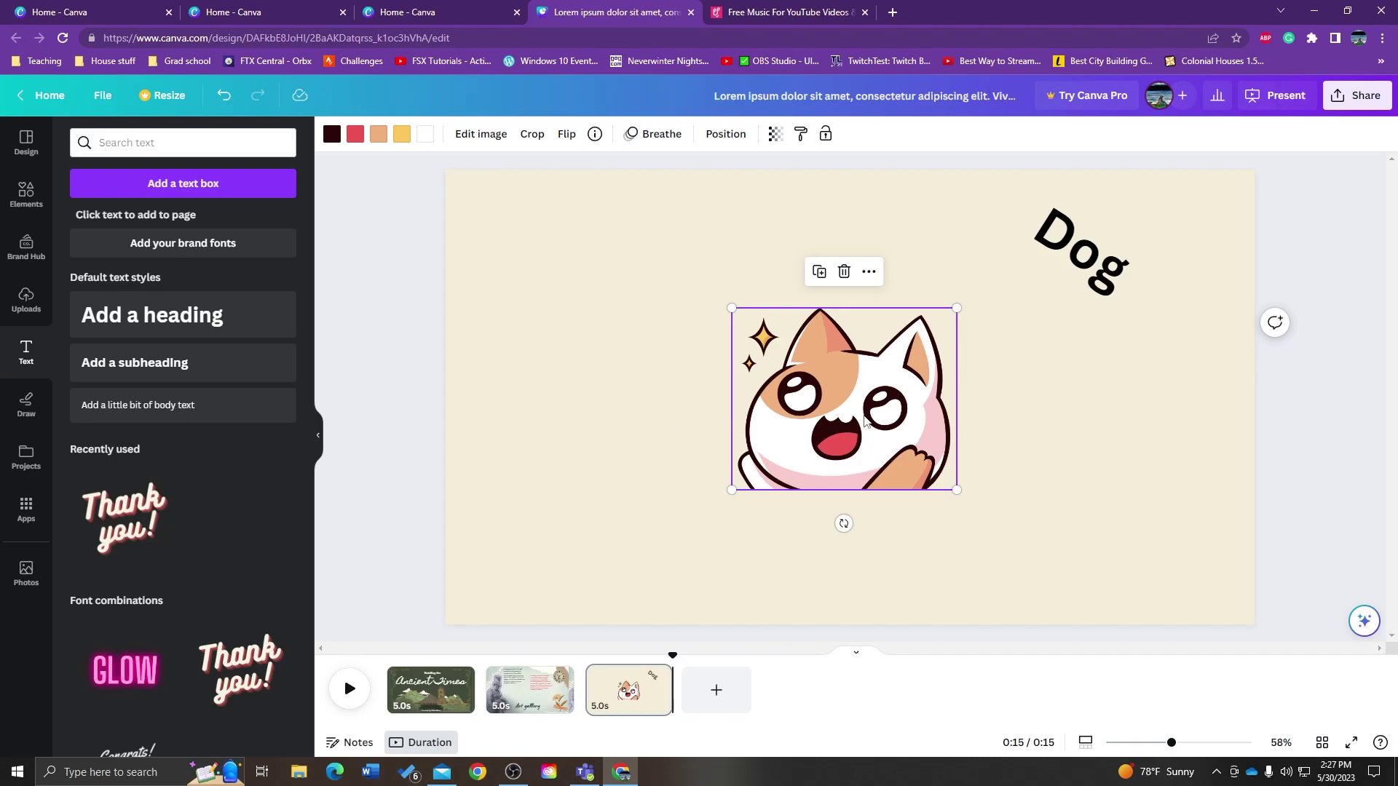
double_click(864, 420)
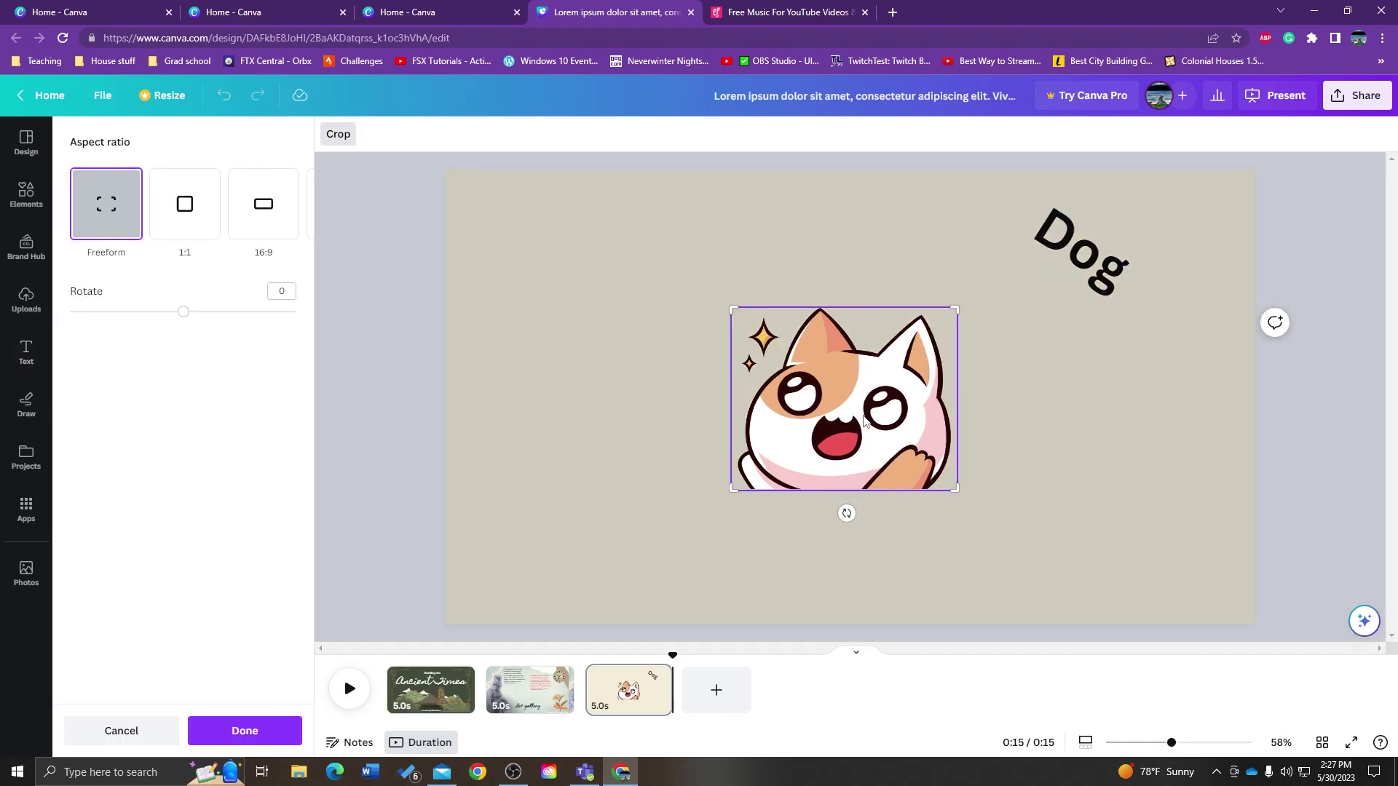
left_click(745, 558)
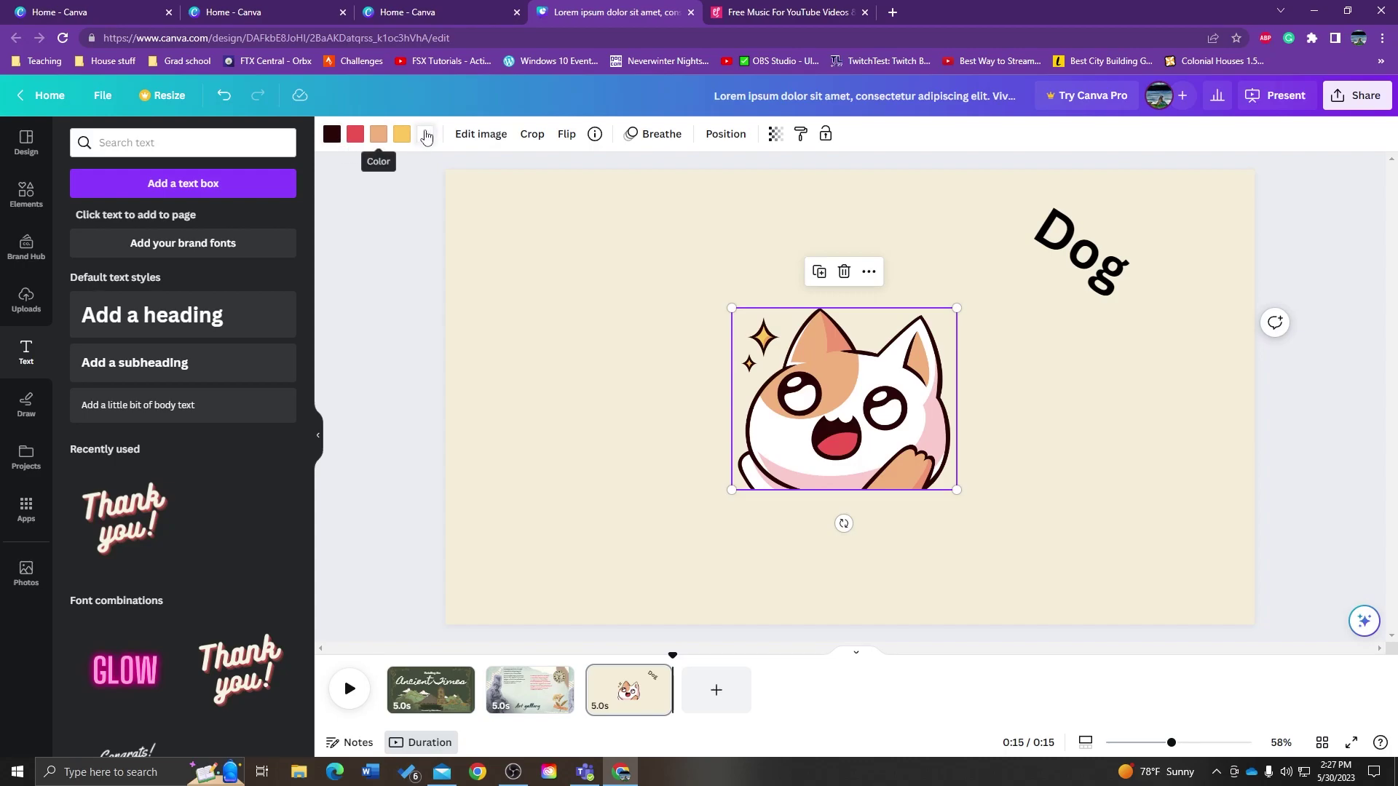
- Change the cat graphic's red color to green from the default solid colors
left_click(355, 135)
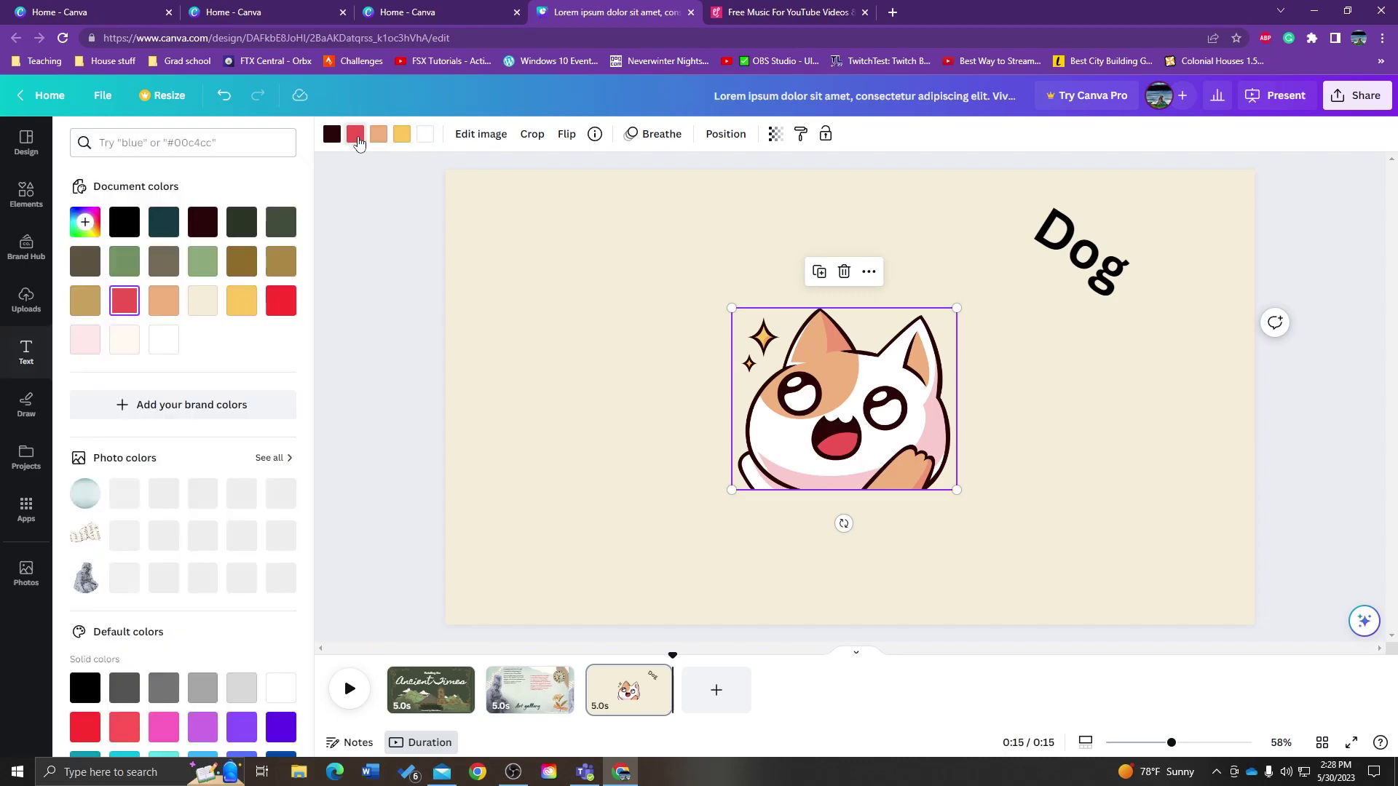
scroll(263, 395, "down", 2)
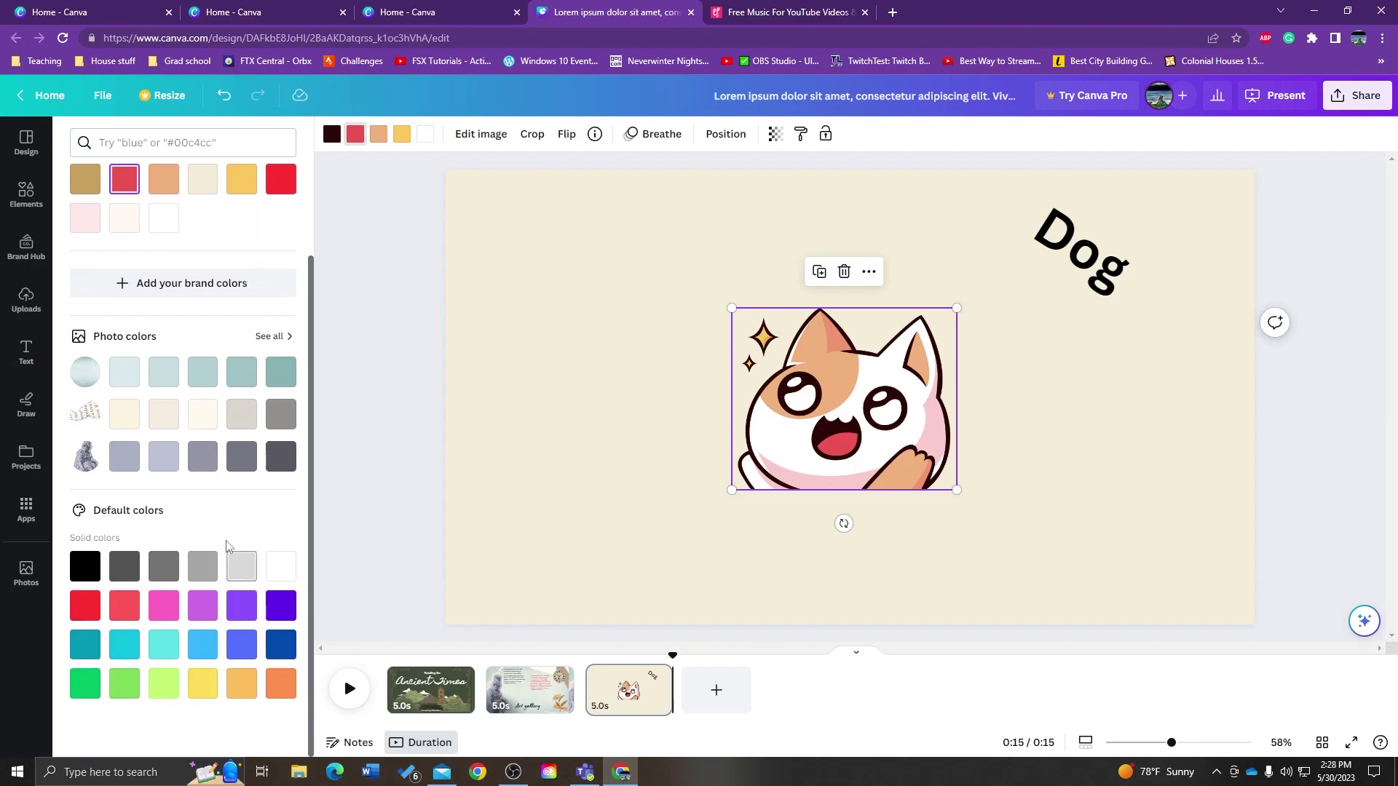
left_click(85, 684)
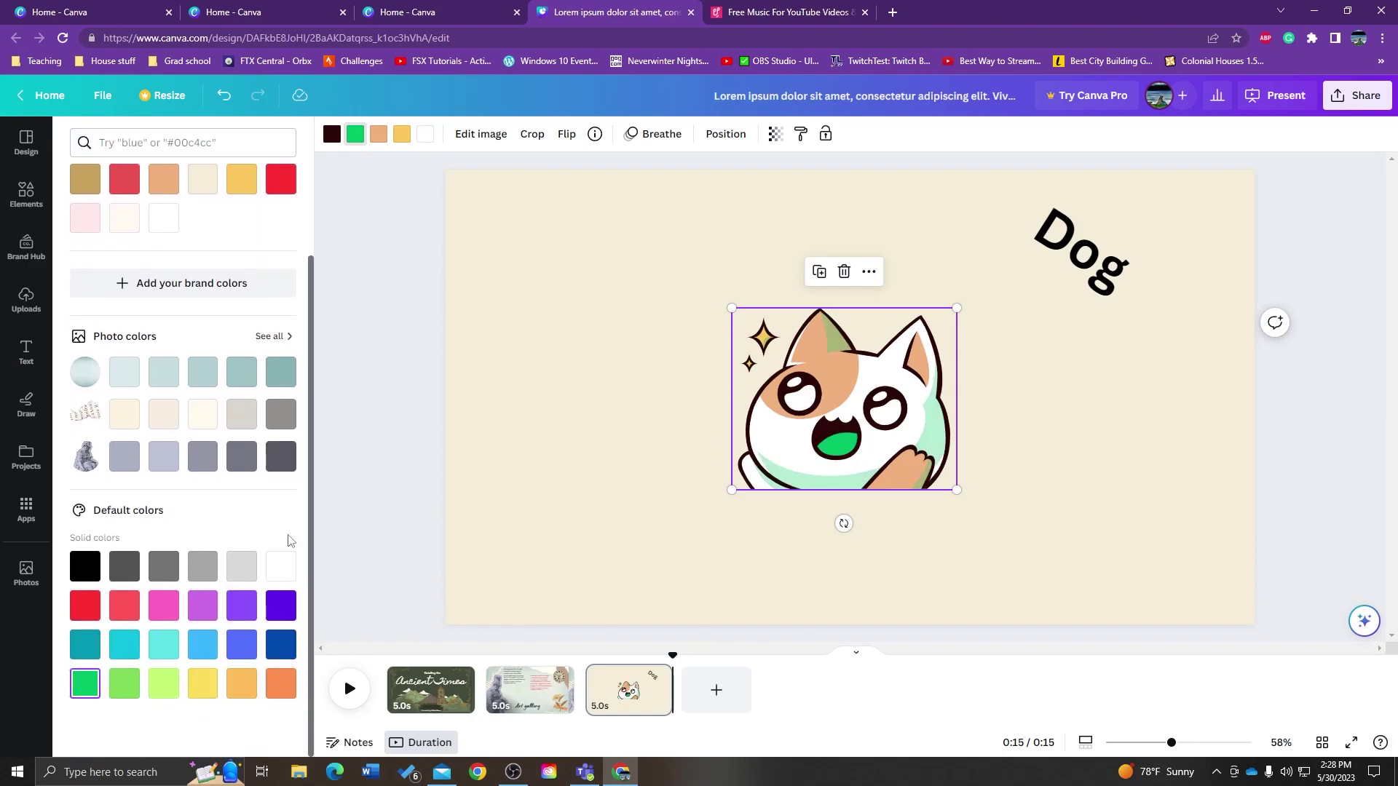
left_click(429, 439)
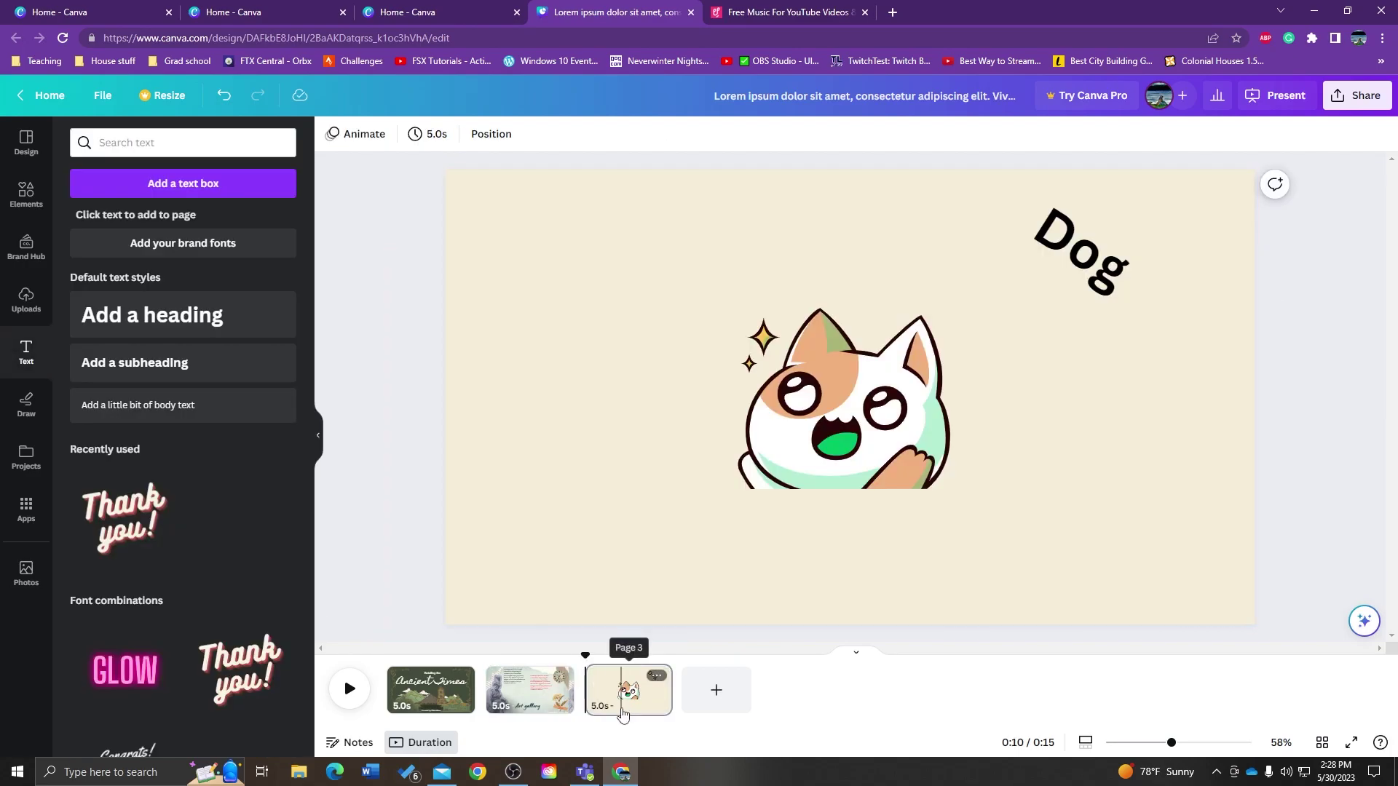
- Change the cat graphic's orange color to the bright red from the document colors
left_click(868, 409)
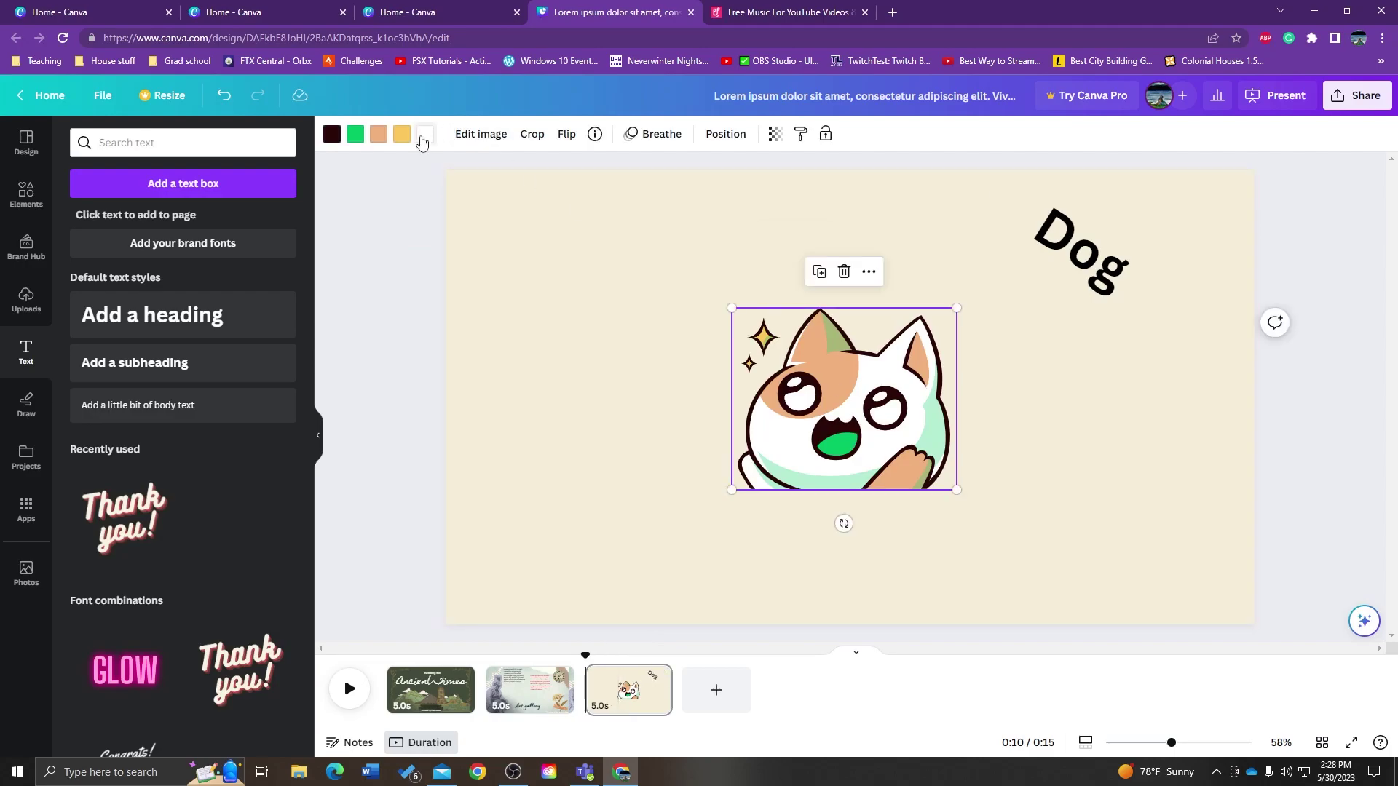
left_click(378, 134)
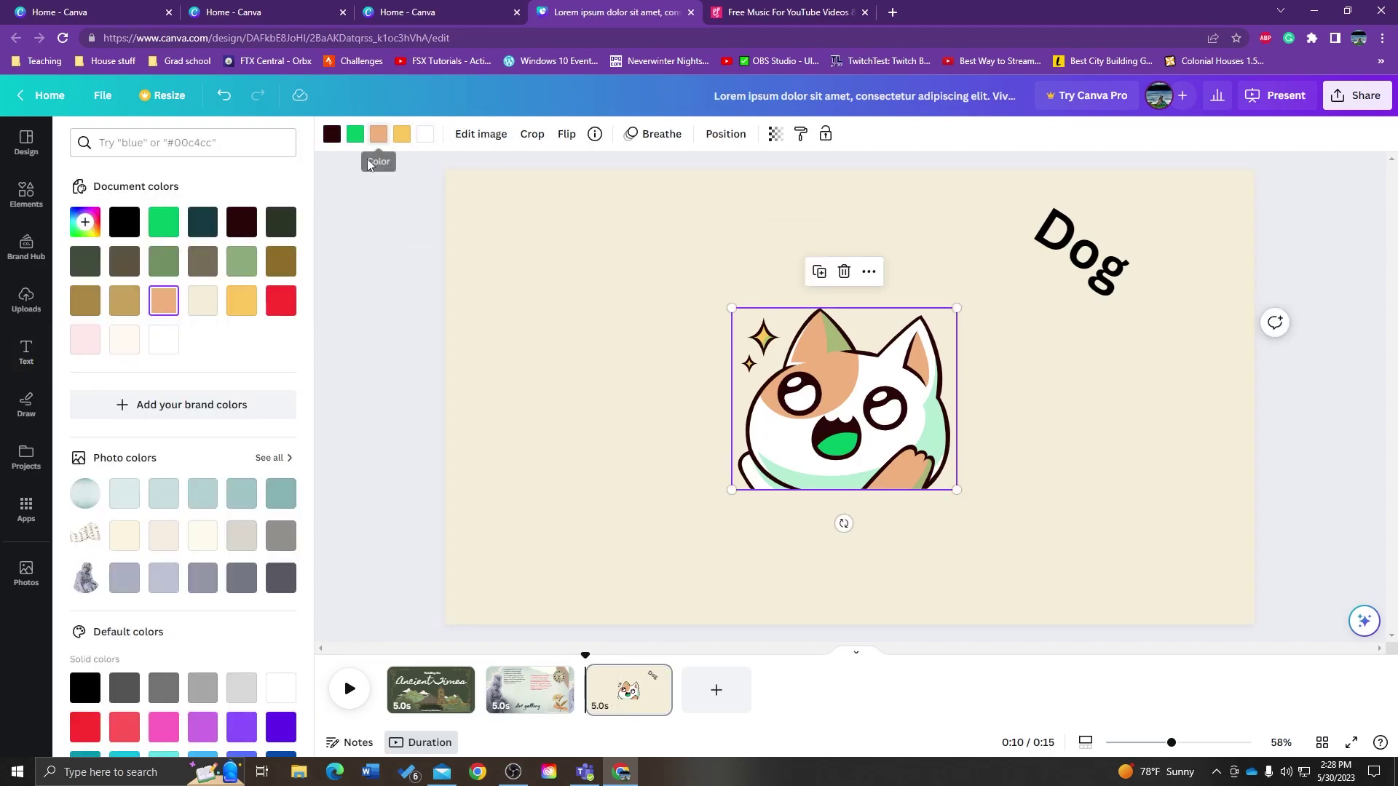
left_click(281, 301)
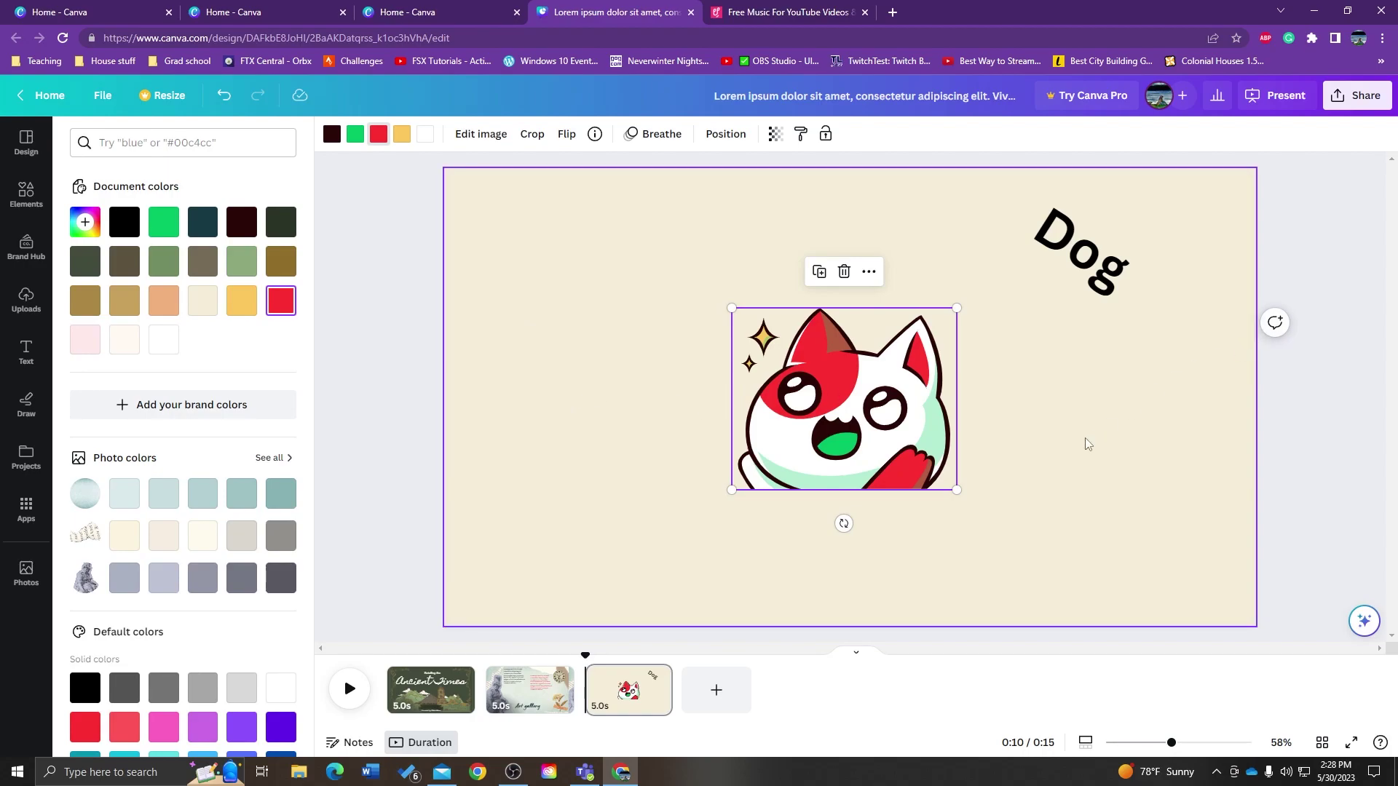
left_click(1104, 262)
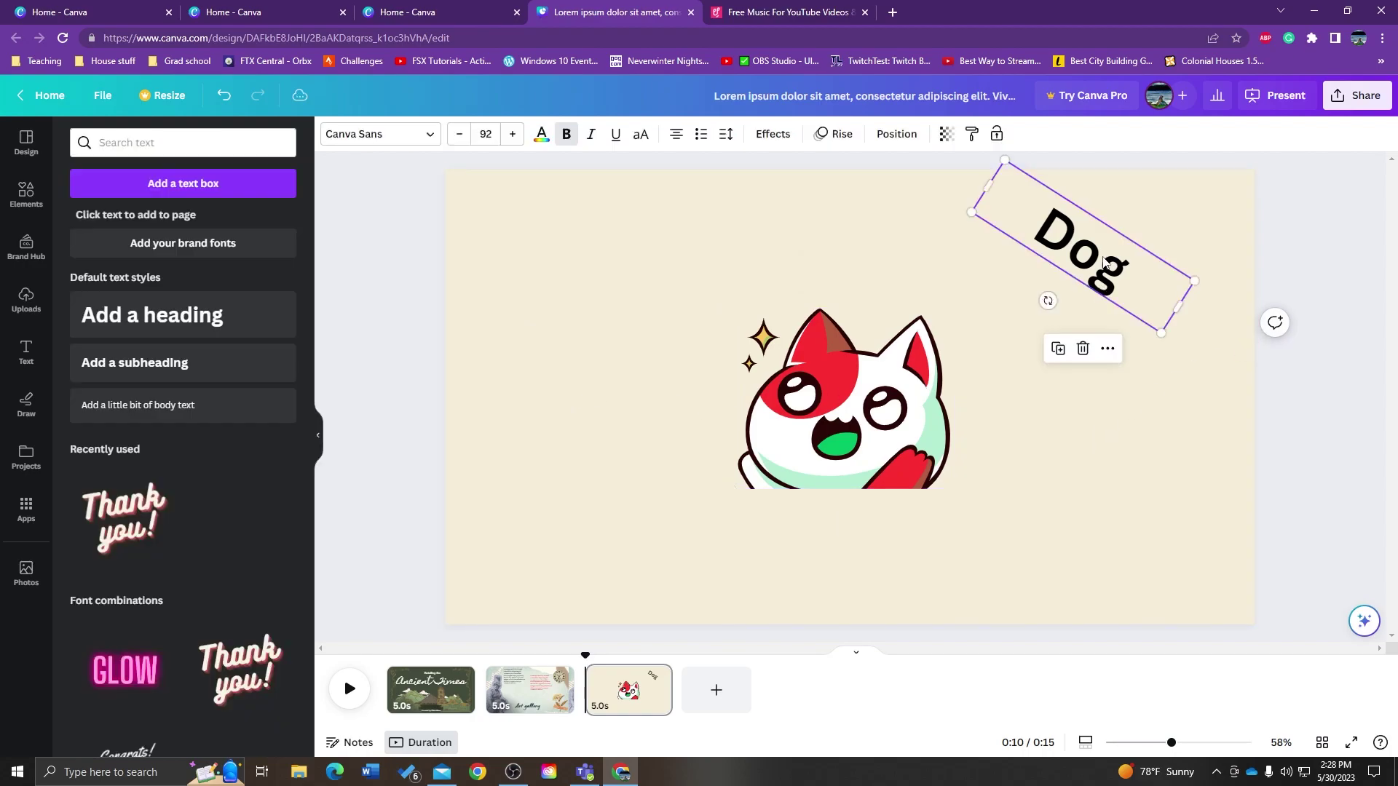
- Crop the cat graphic in Freeform, trimming off its left side with the sparkles and a sliver of the top
left_click(906, 426)
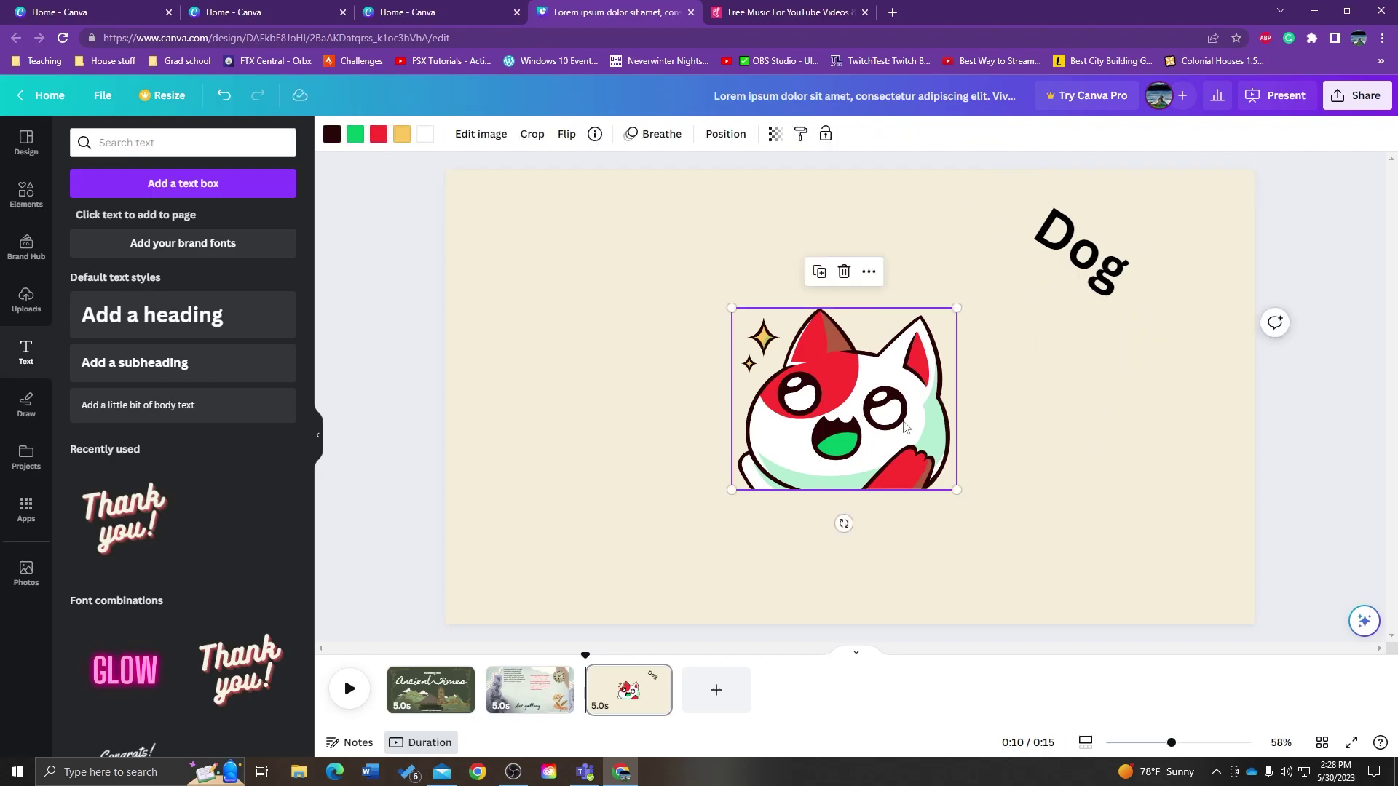
left_click(532, 133)
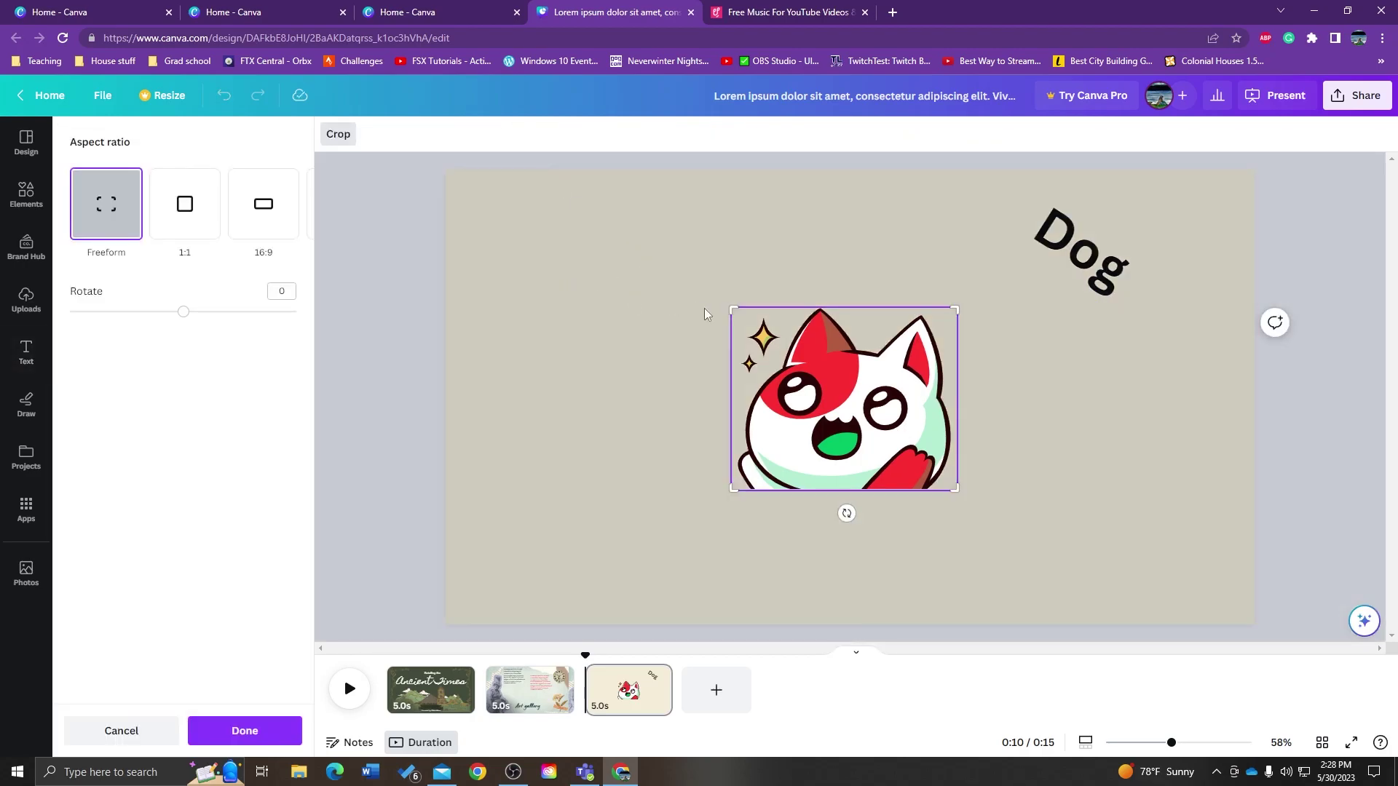
left_click_drag(729, 307, 790, 315)
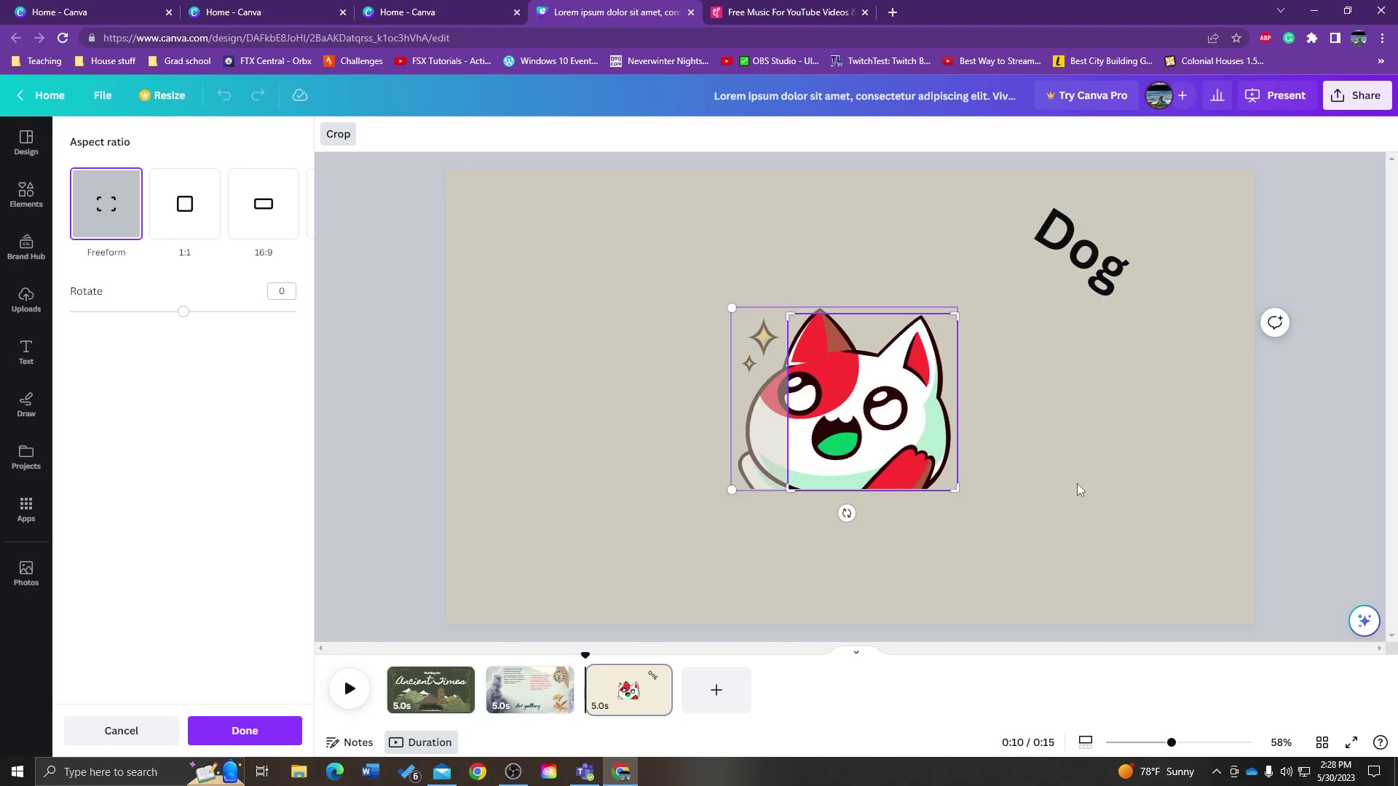
left_click(245, 731)
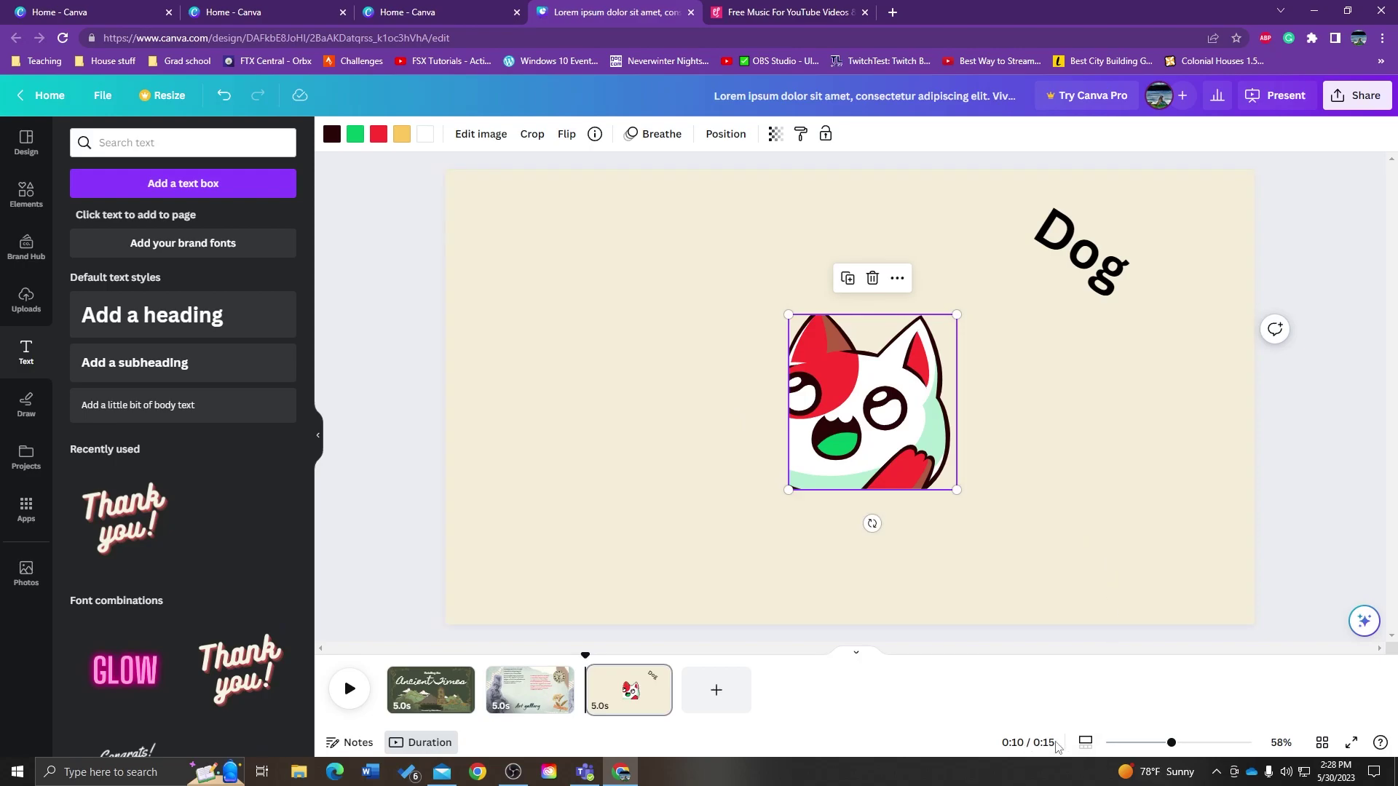
- Open the presentation's download settings, review the file types and choose MP4 Video
left_click(1365, 102)
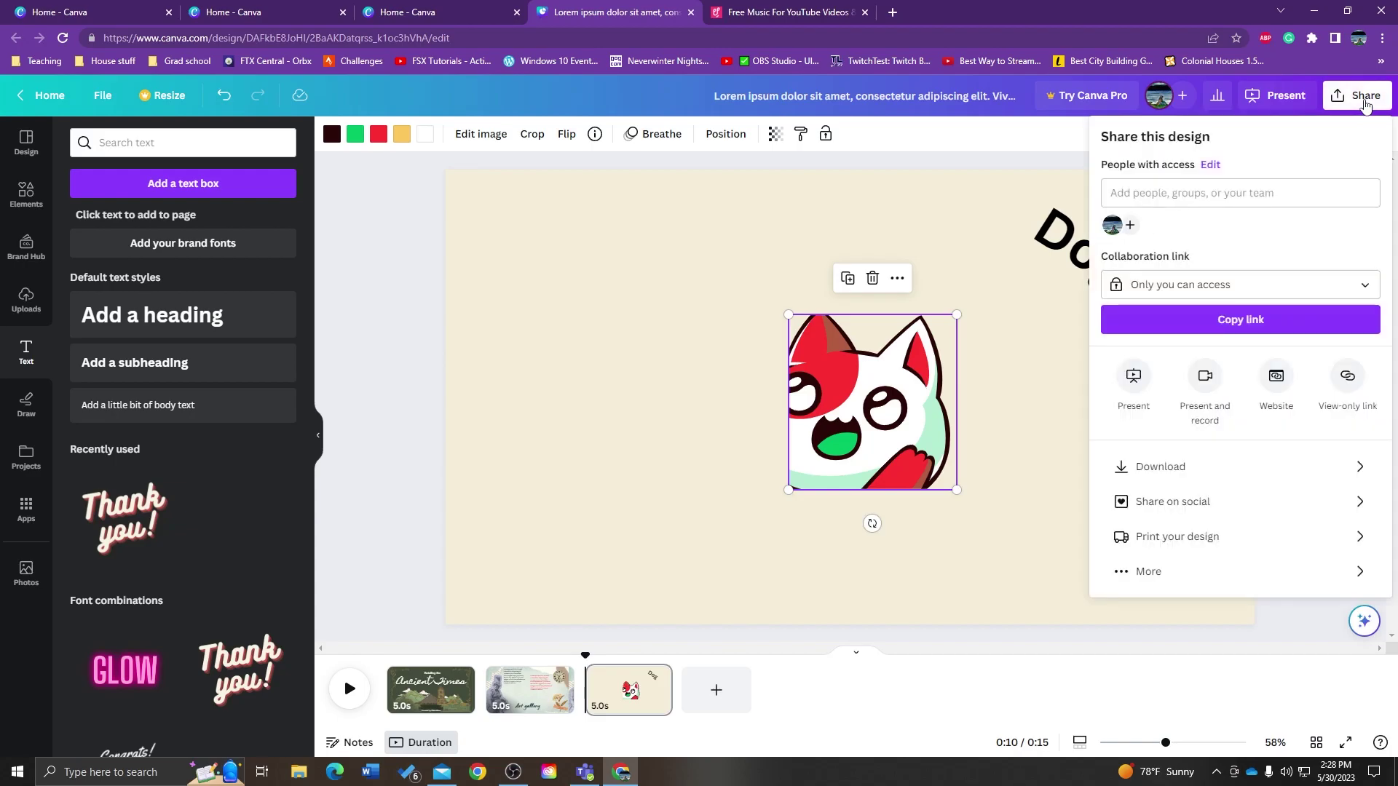
left_click(1361, 470)
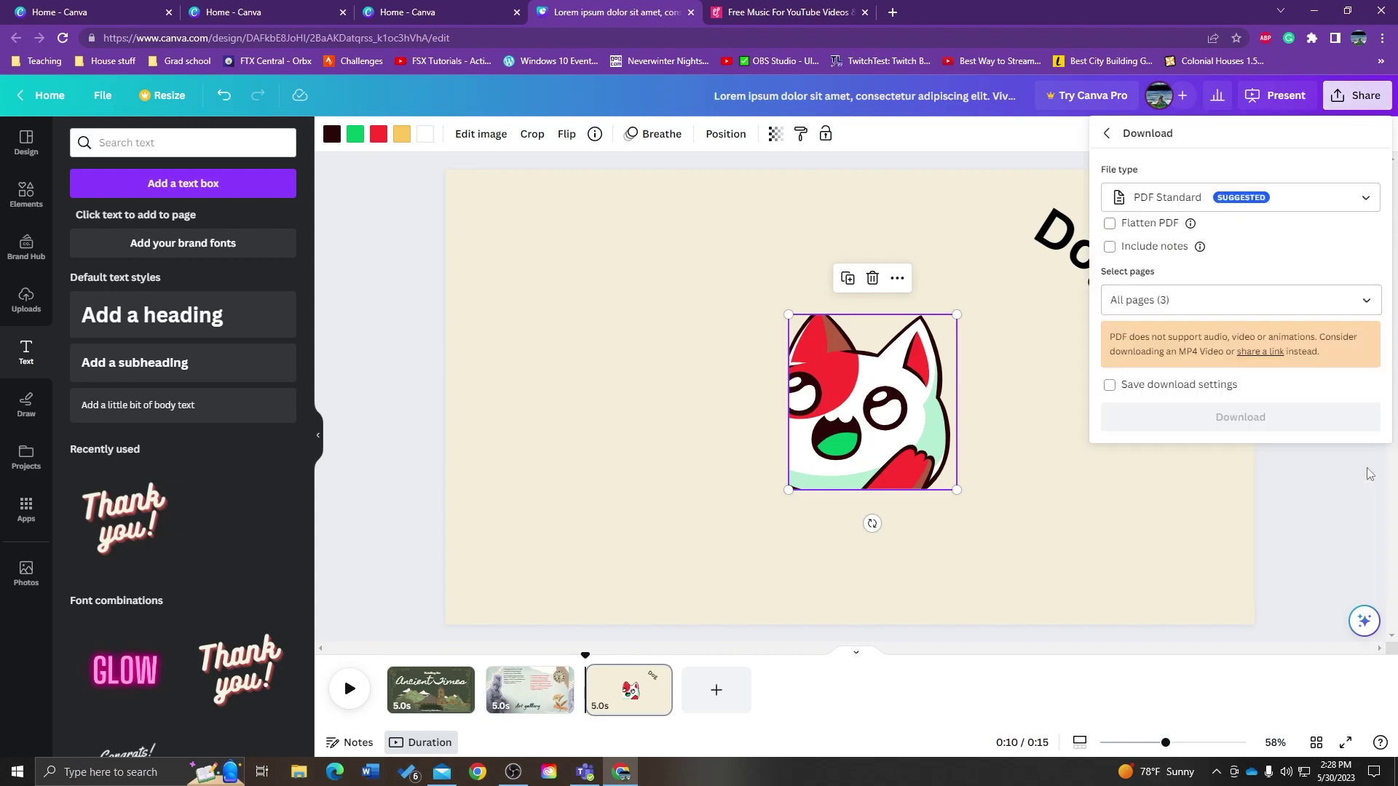
left_click(1378, 195)
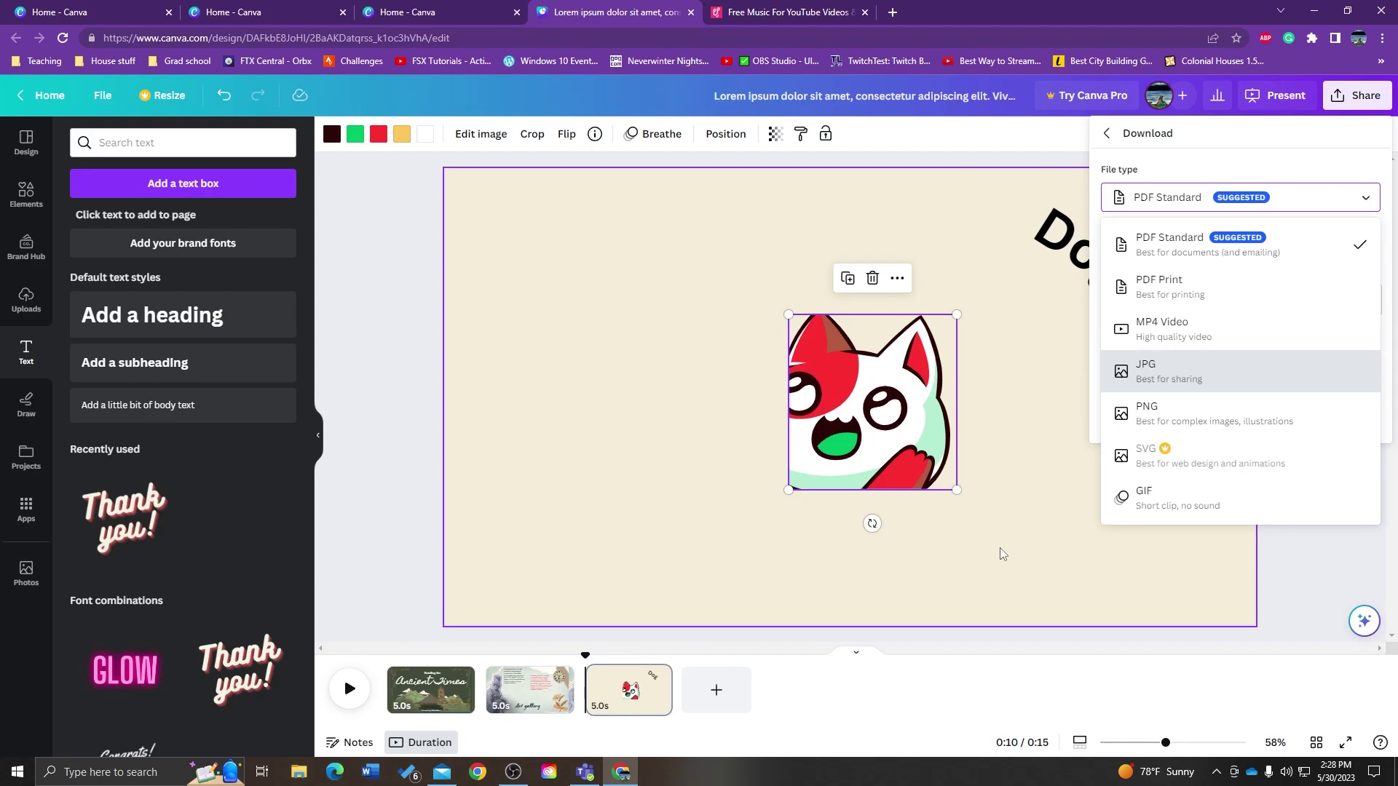
key("Down")
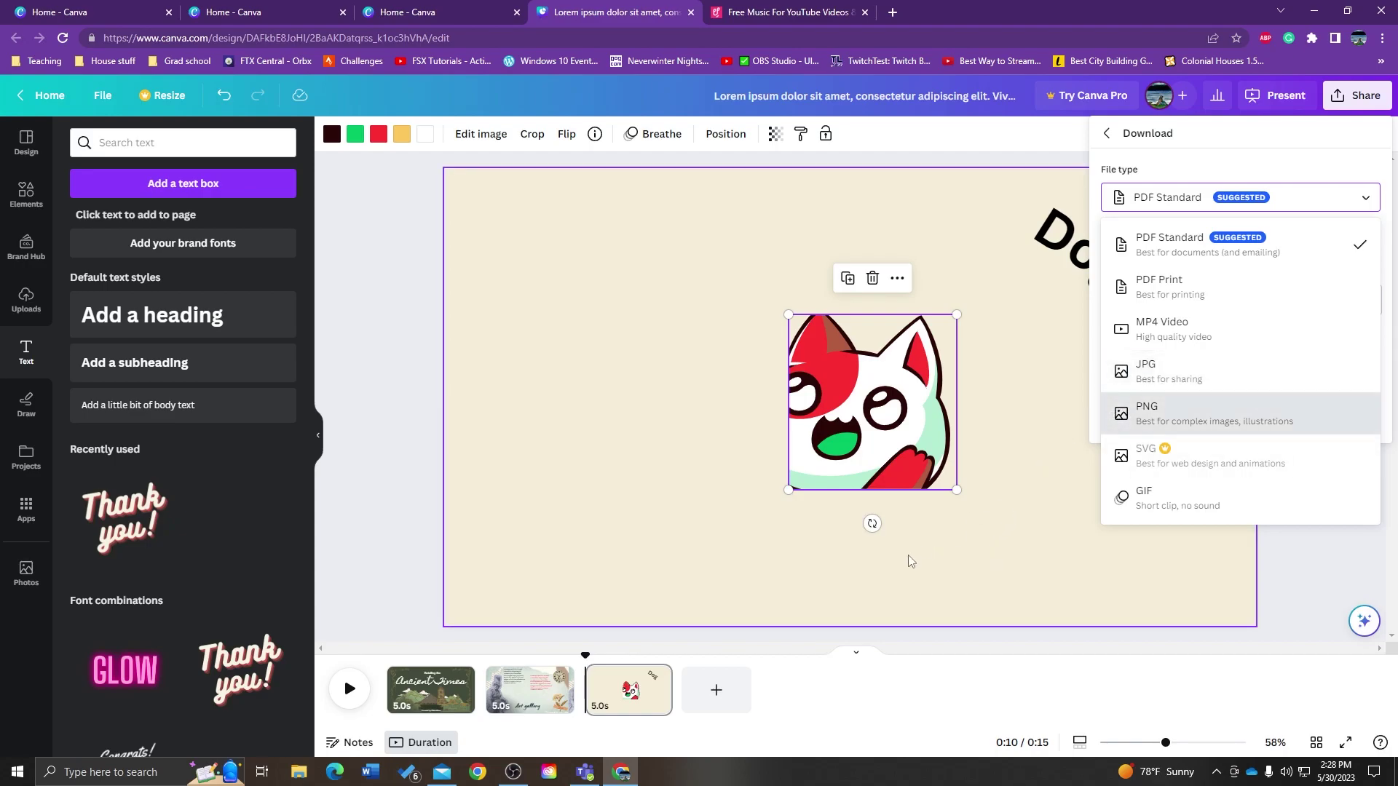
key("Up")
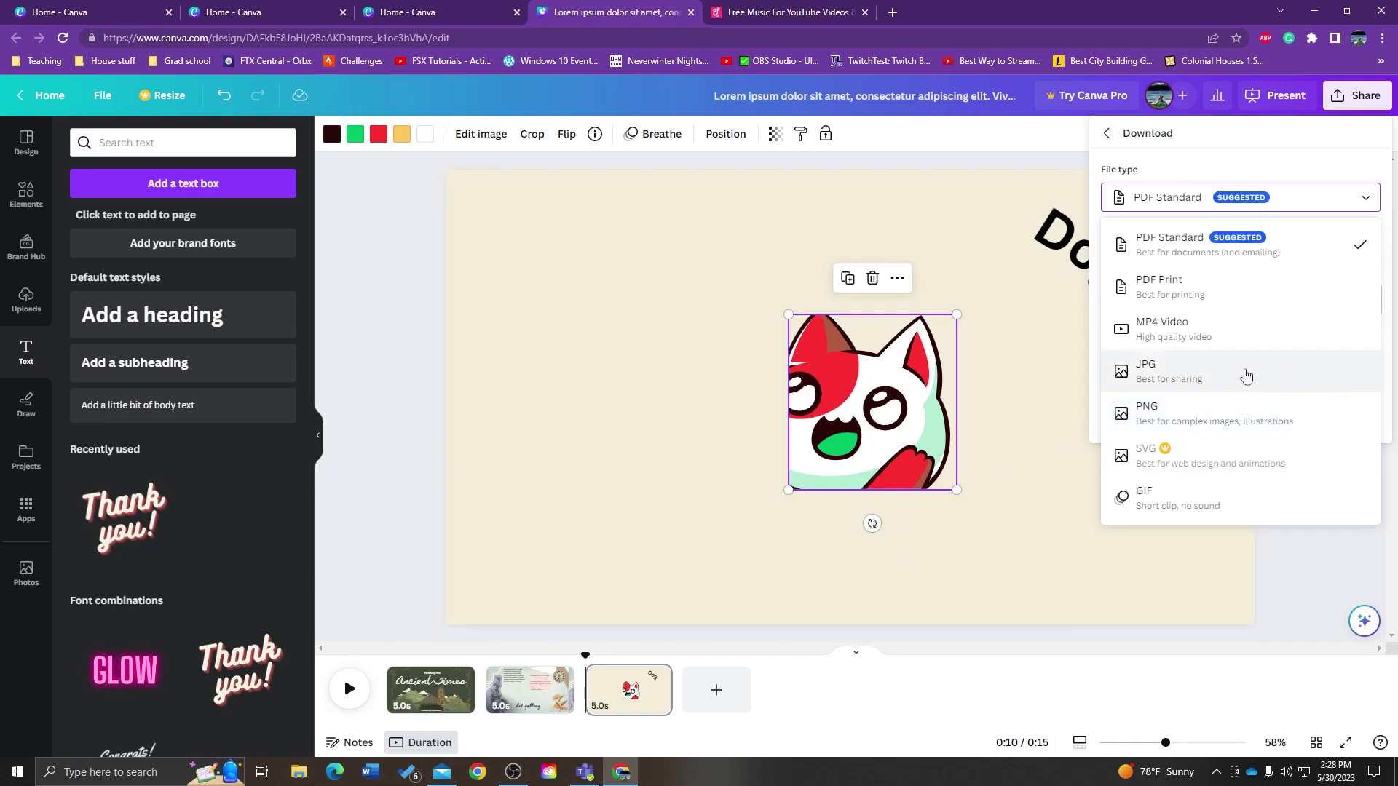
left_click(1203, 337)
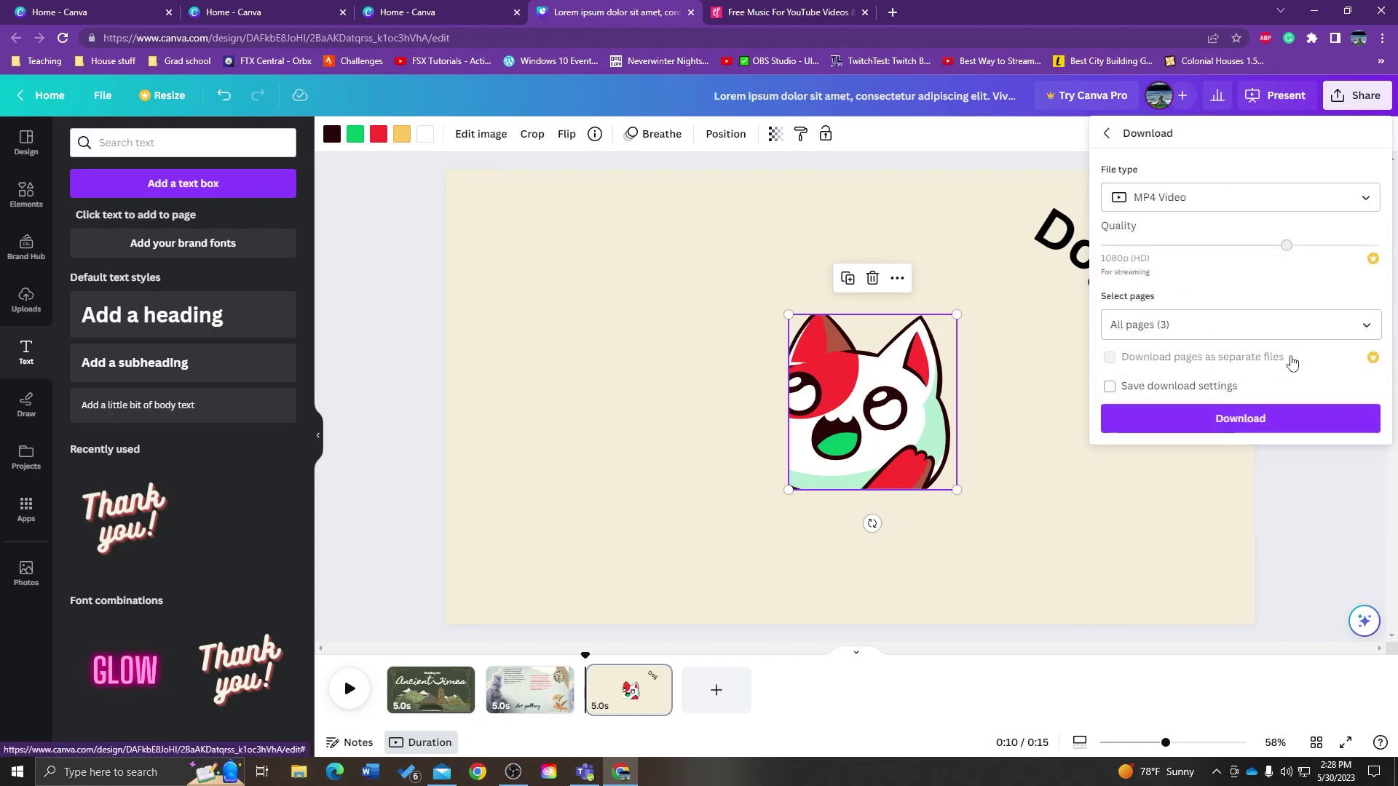
- Exclude page 2 from the pages selected for the MP4 download, keeping pages 1 and 3
left_click(1367, 326)
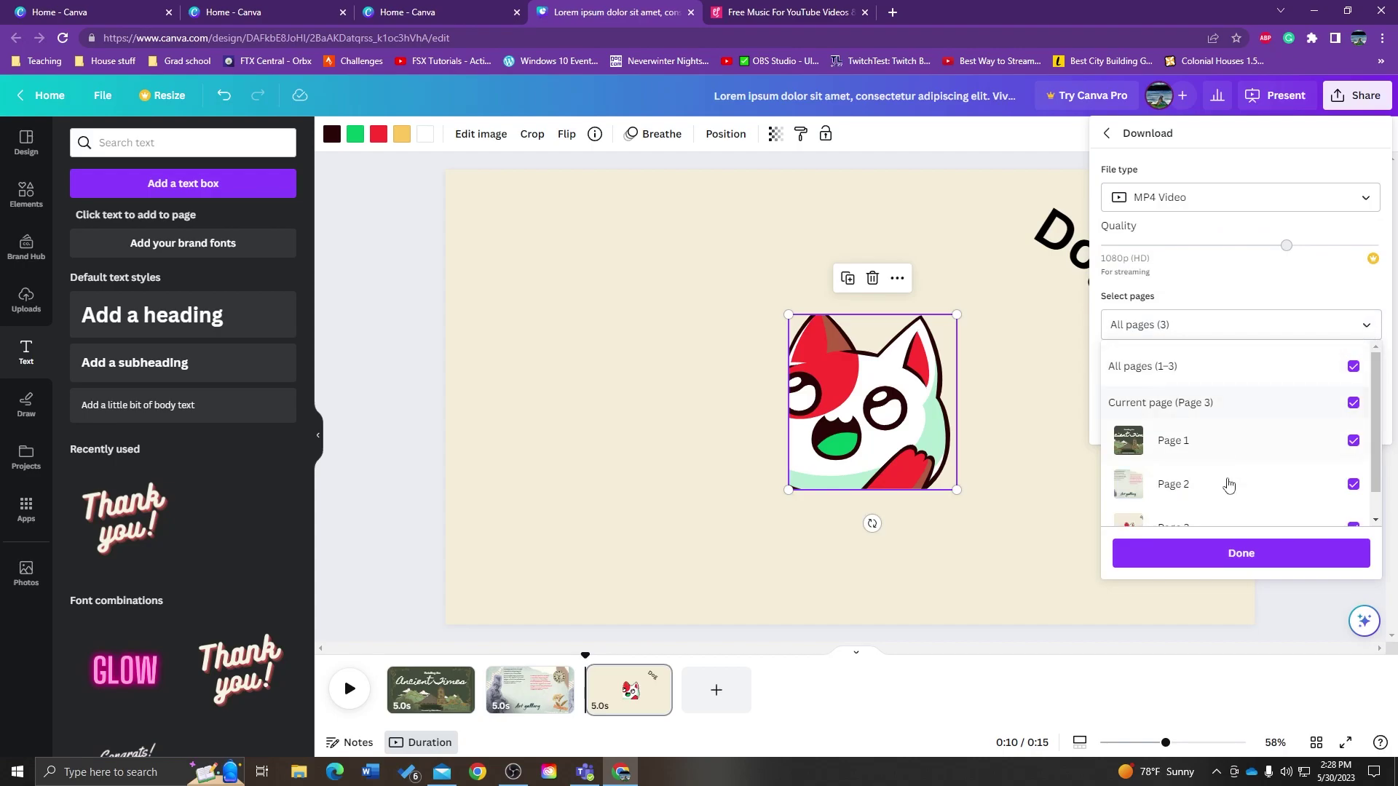
left_click(1353, 485)
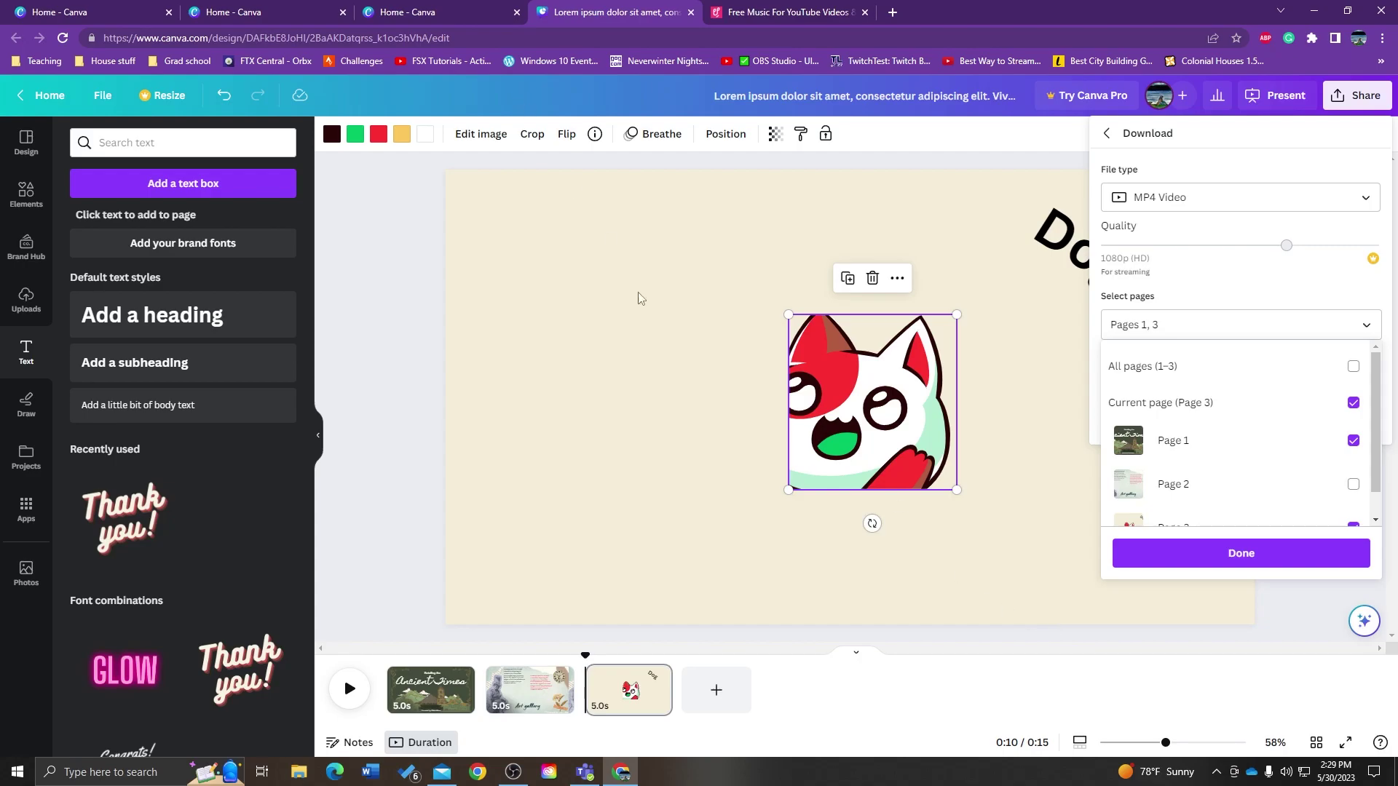
left_click(675, 404)
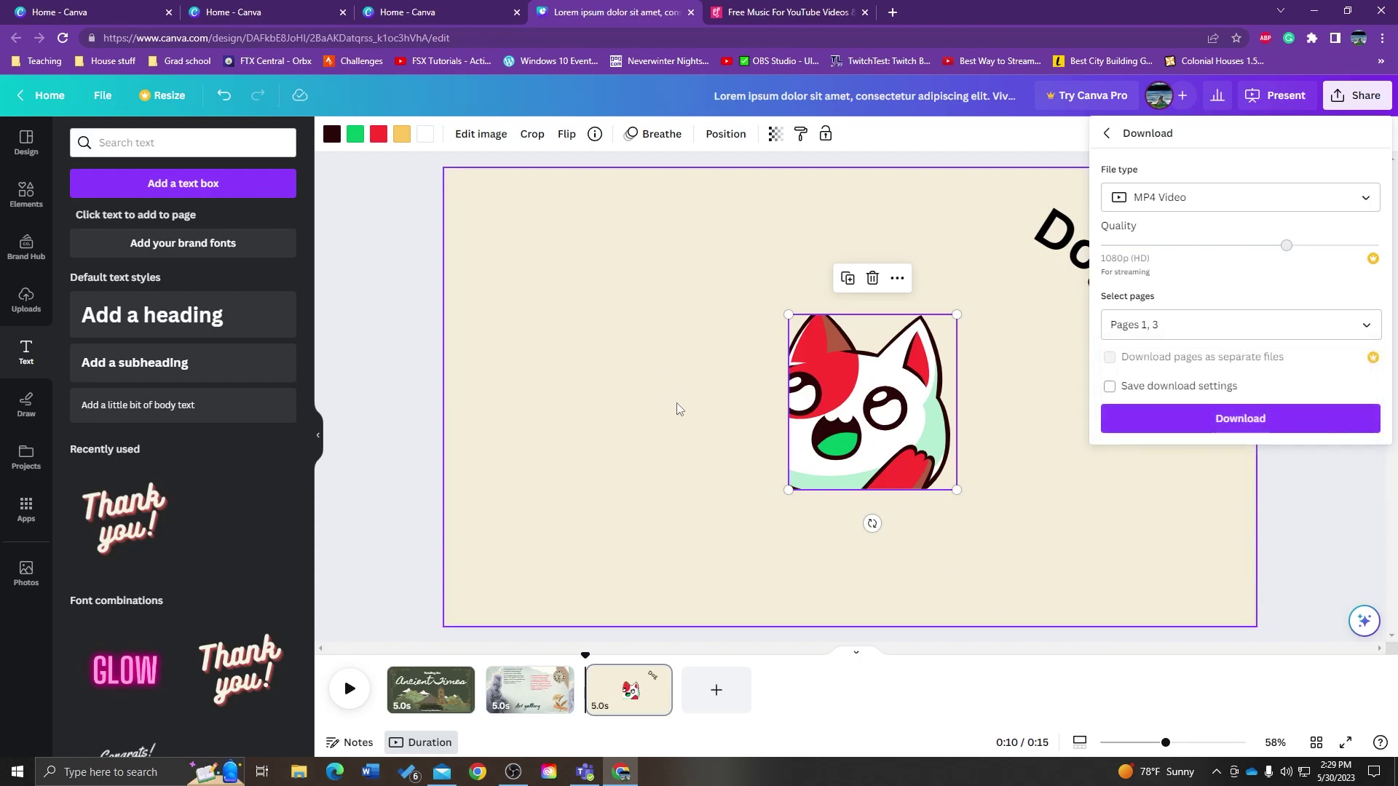
- Leave the download settings without downloading and return to the Canva home page
left_click(1107, 134)
left_click(42, 95)
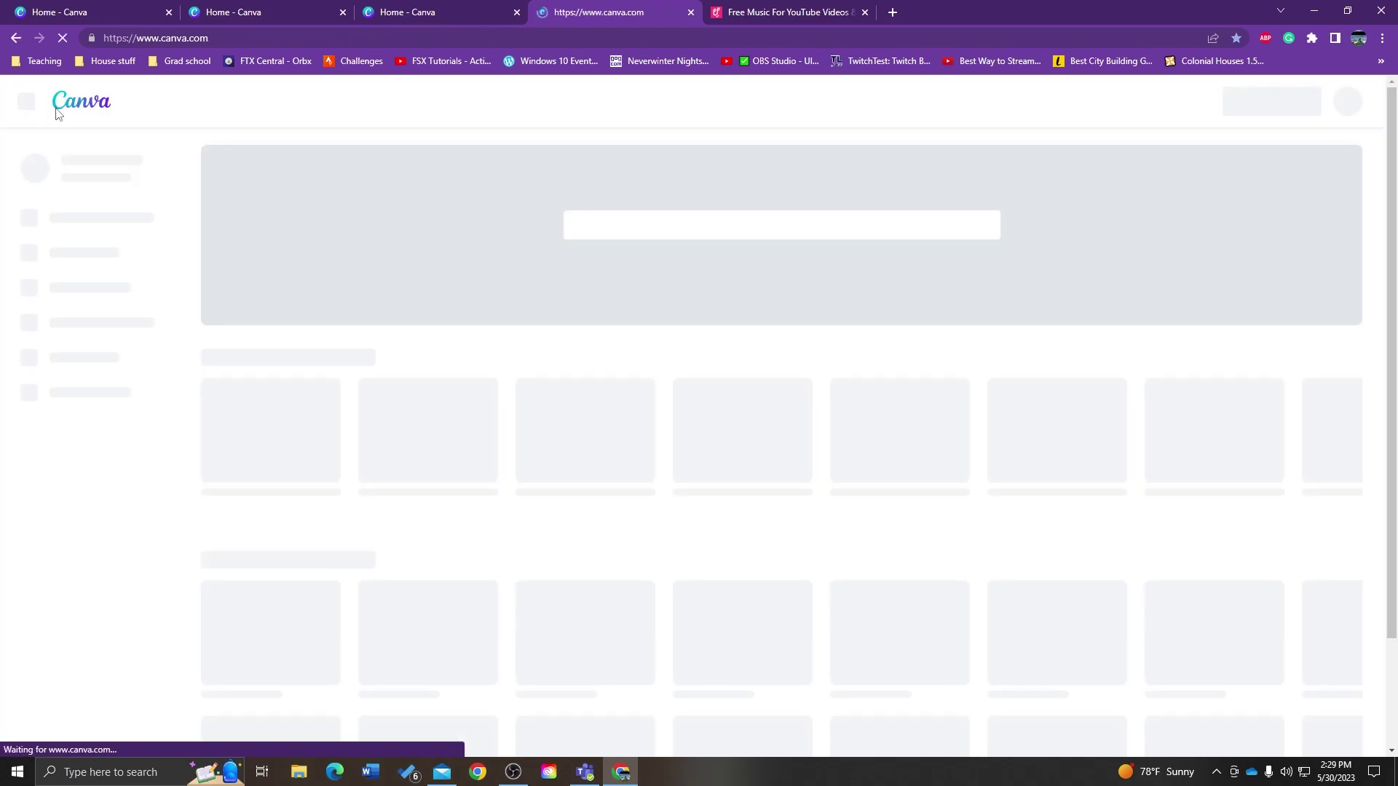